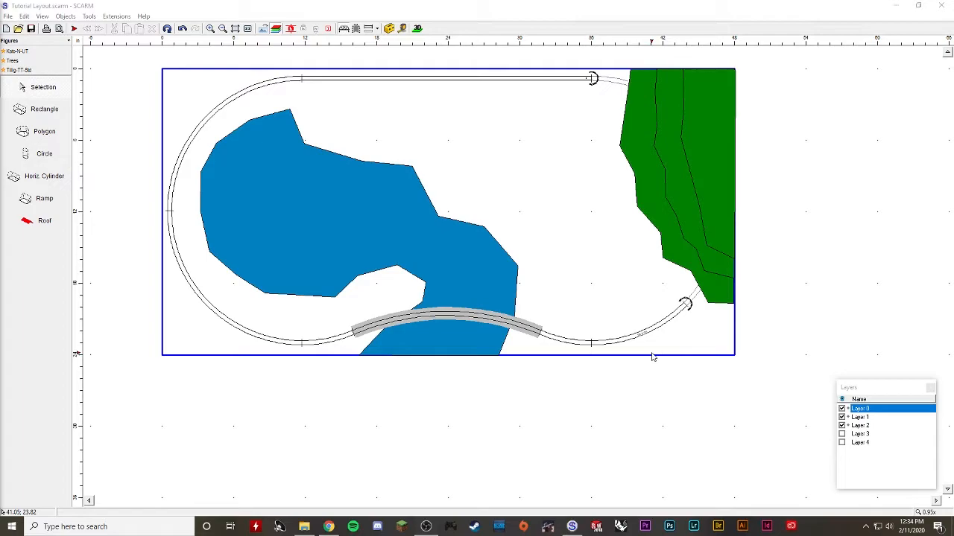
# - Inspect the whole layout in the 3D view from several angles, then return to the plan
pyautogui.click(417, 28)
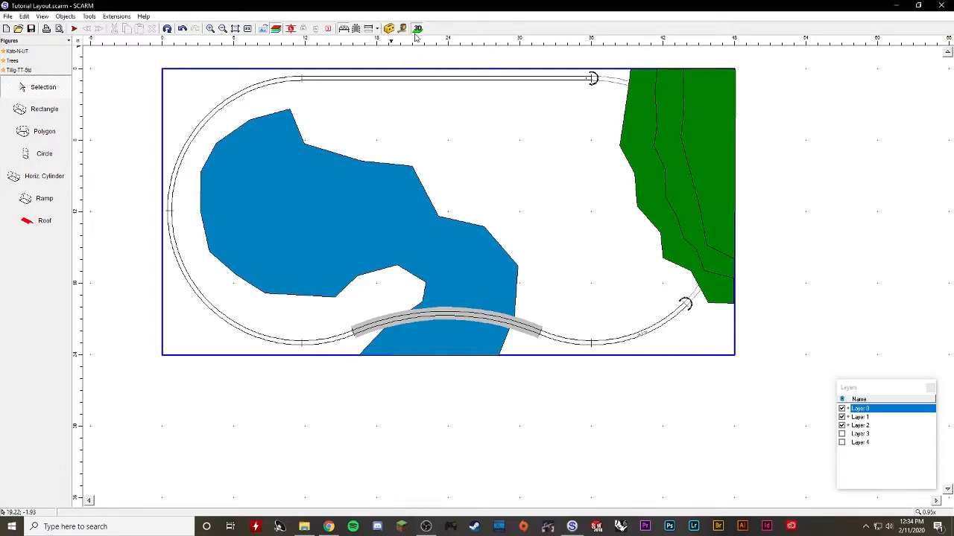
pyautogui.scroll(-2, 647, 327)
pyautogui.moveTo(598, 408); pyautogui.dragTo(579, 320)
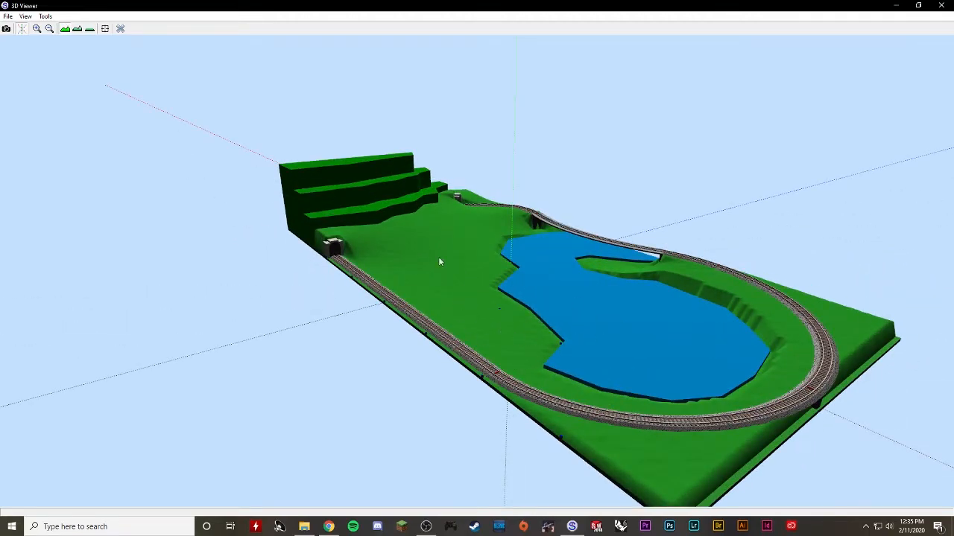
pyautogui.moveTo(469, 289); pyautogui.dragTo(416, 352)
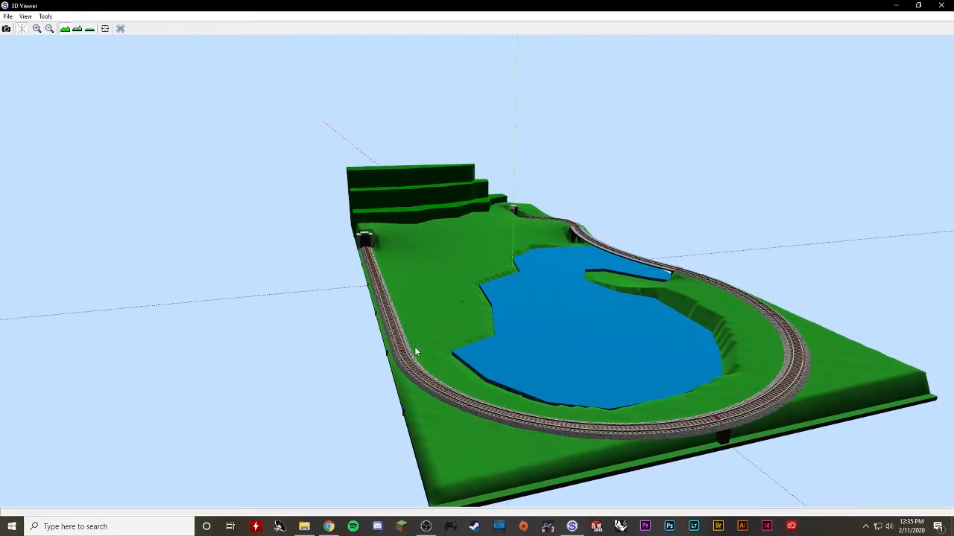
pyautogui.click(123, 28)
# - Replace the straight flex track along the upper edge with an EP481-15R turnout on the open end of the large curve
pyautogui.click(380, 79)
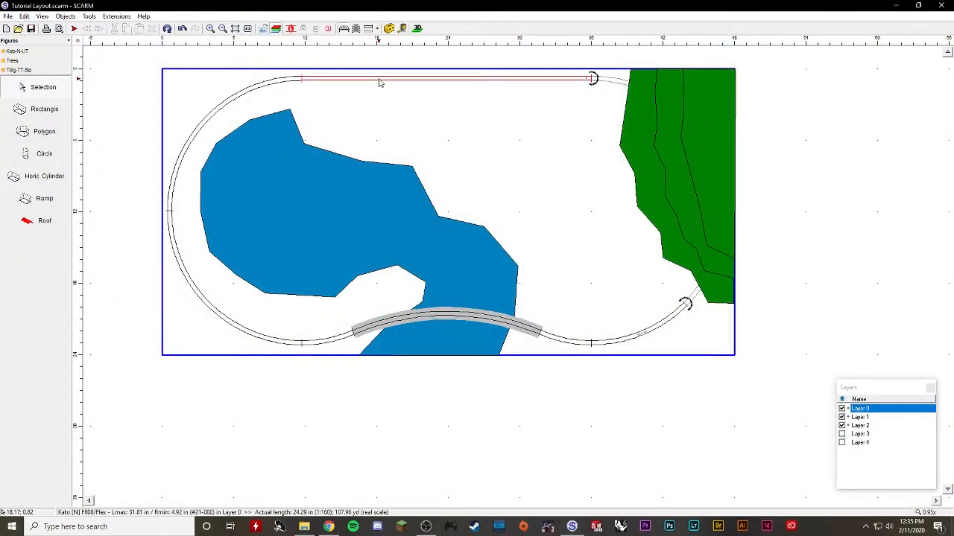
pyautogui.press('Delete')
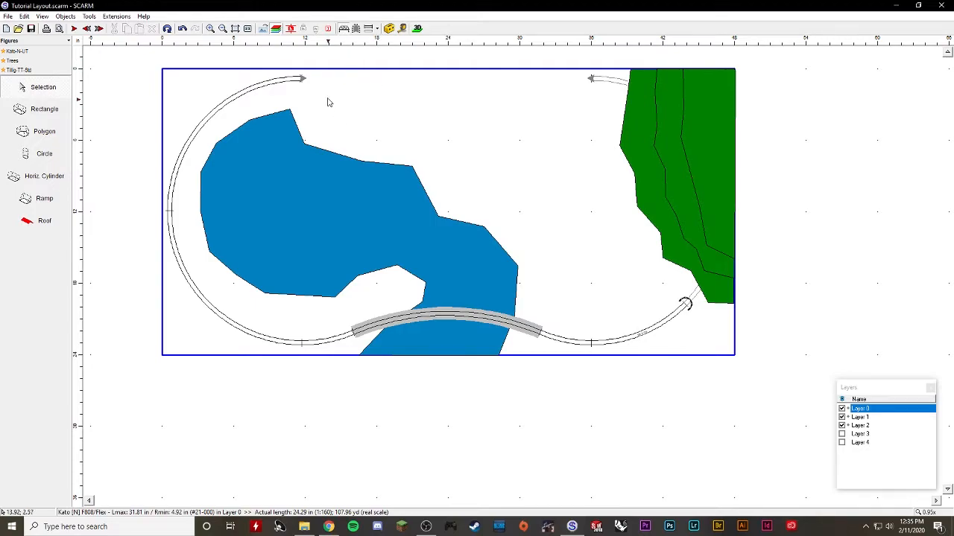
pyautogui.click(302, 78)
pyautogui.click(16, 51)
pyautogui.scroll(-15, 42, 403)
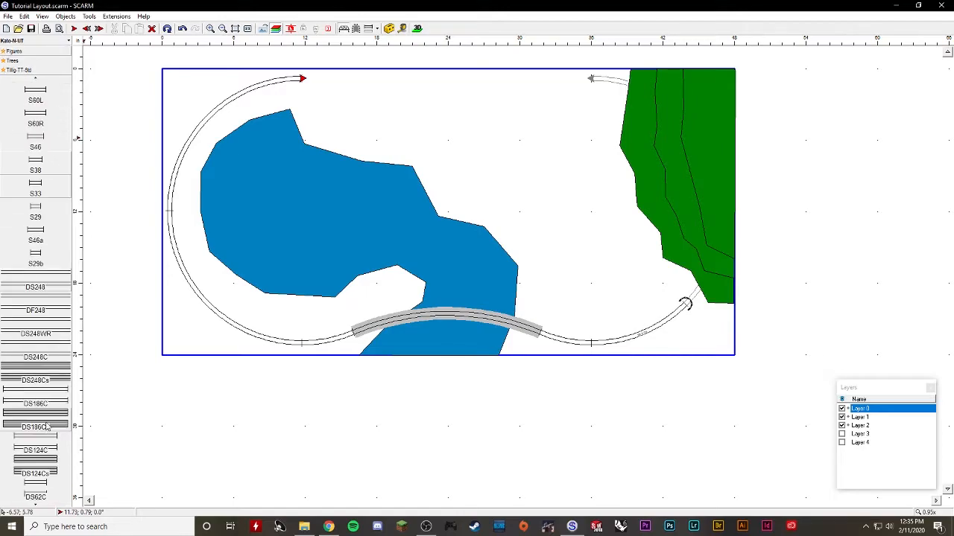
pyautogui.scroll(-15, 43, 403)
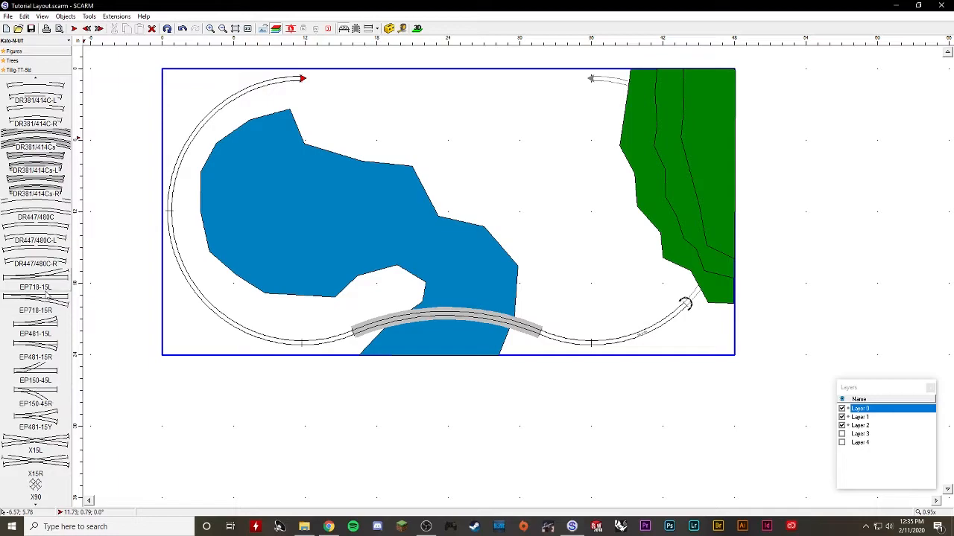
pyautogui.click(43, 350)
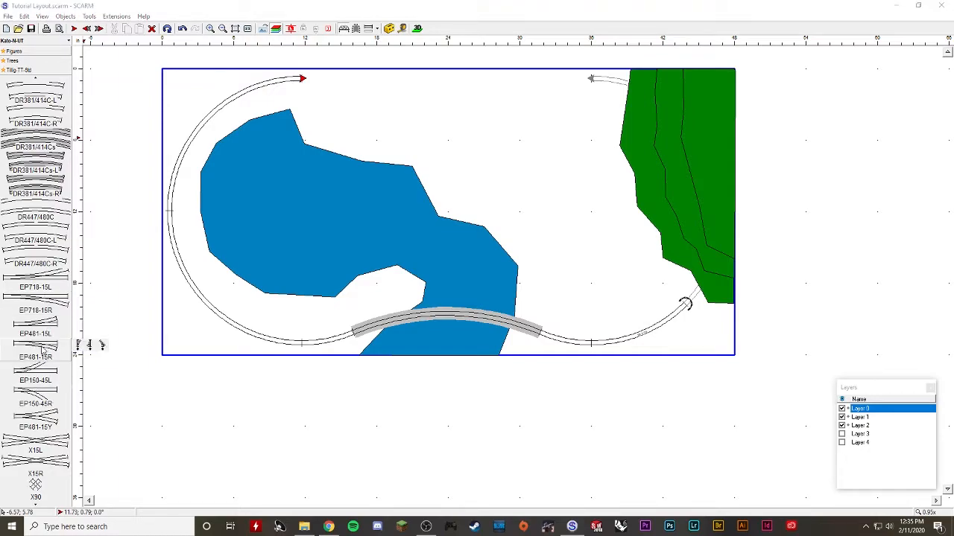
pyautogui.click(78, 345)
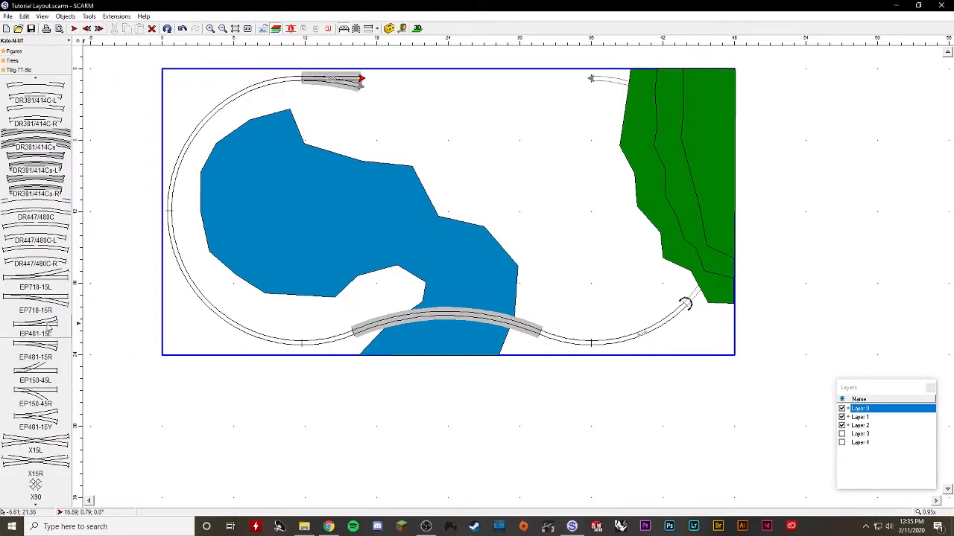
# - Remove the bridge structure from the newly placed EP481-15R turnout
pyautogui.click(43, 346)
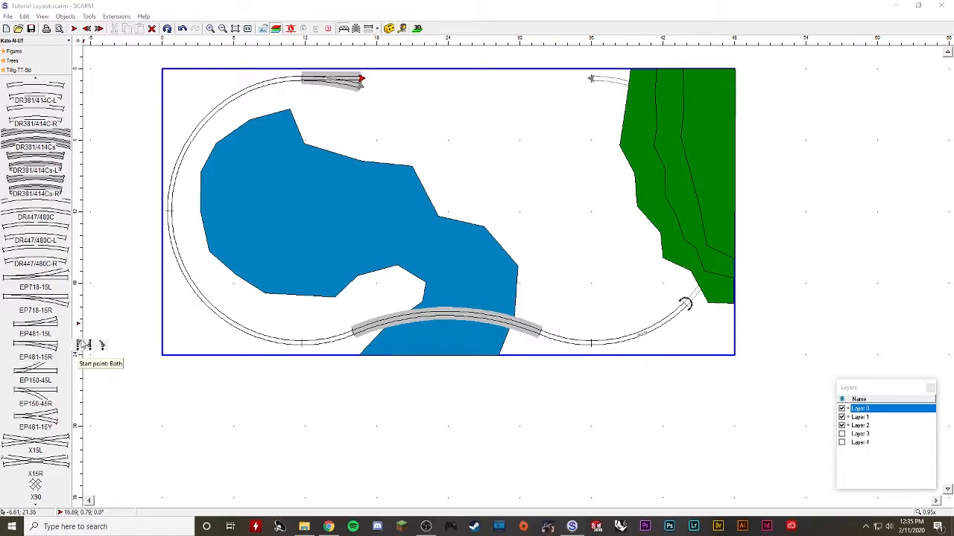
pyautogui.click(308, 88)
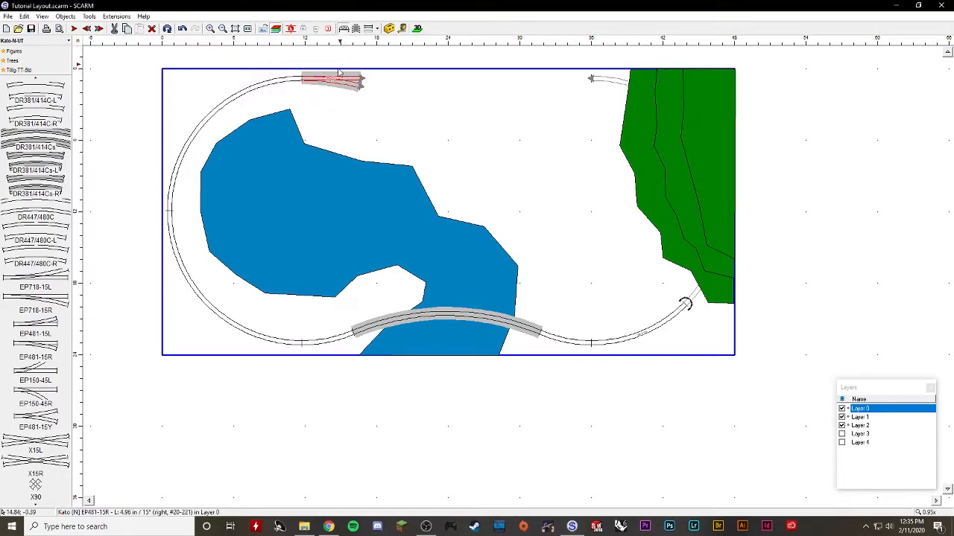
pyautogui.click(385, 102)
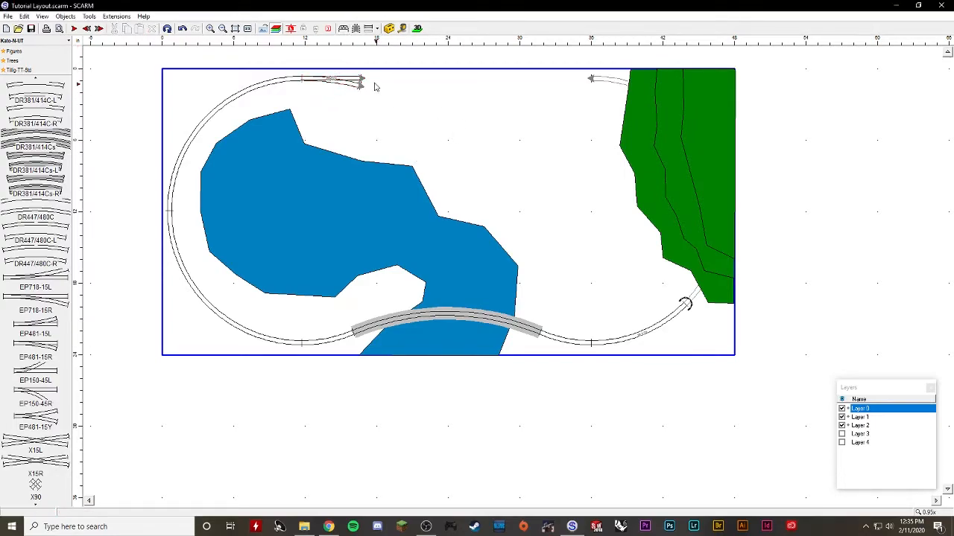
# - Connect the turnout's straight end to the open track at the upper tunnel portal with F808/Flex track
pyautogui.click(360, 82)
pyautogui.scroll(3, 44, 339)
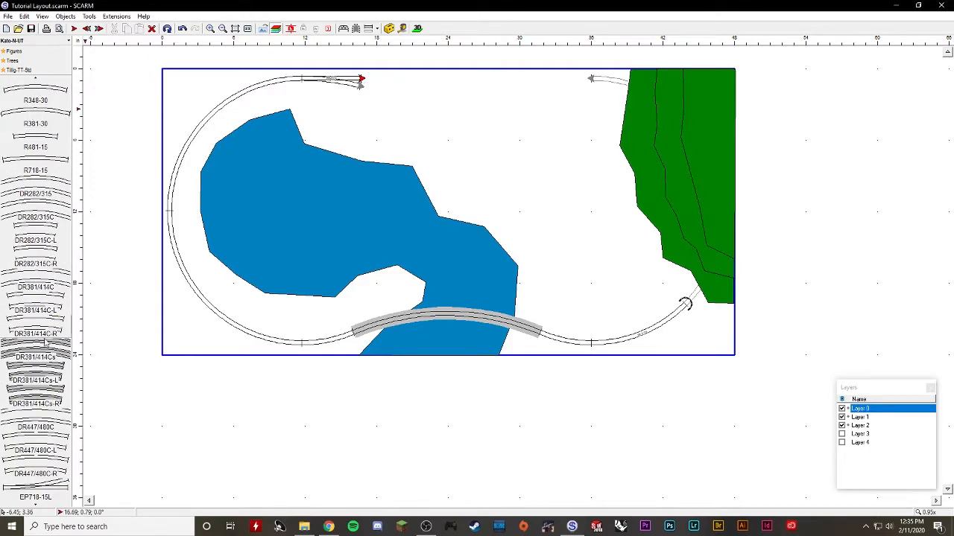
pyautogui.scroll(10, 43, 338)
pyautogui.scroll(5, 15, 326)
pyautogui.click(47, 84)
pyautogui.click(592, 81)
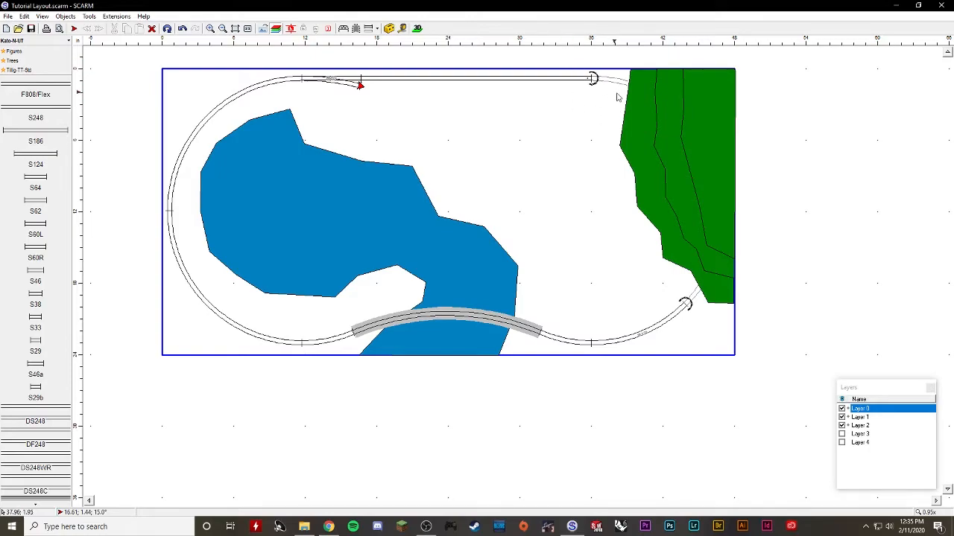
# - Lay a curved F808/Flex track, radius about 25.8 in, from the turnout's diverging end and add an EP481-15R turnout at its end
pyautogui.click(45, 95)
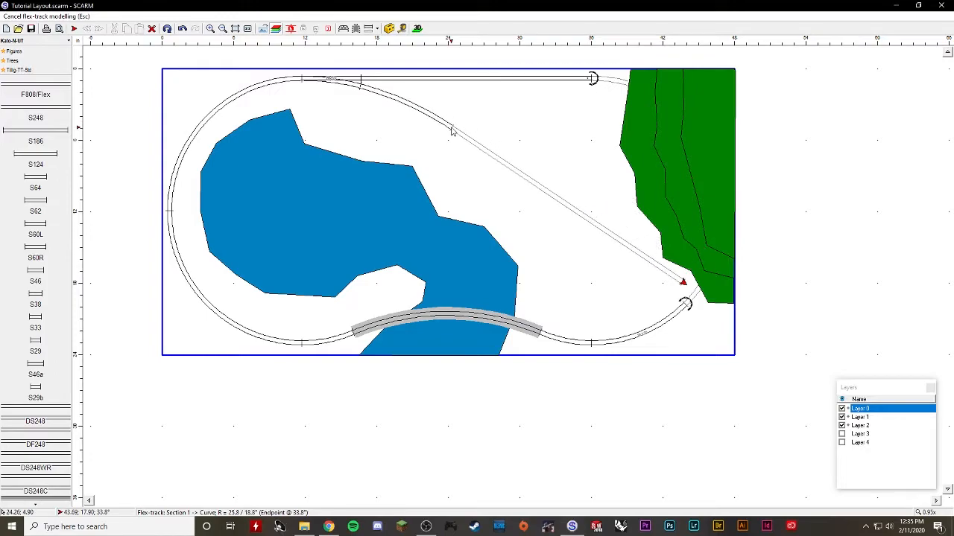
pyautogui.click(451, 131)
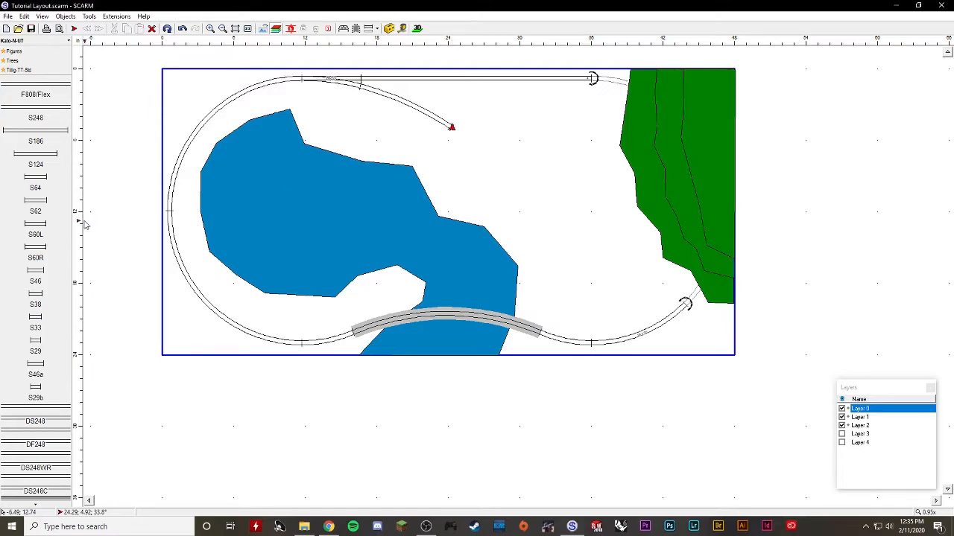
pyautogui.scroll(-10, 37, 248)
pyautogui.scroll(-15, 37, 248)
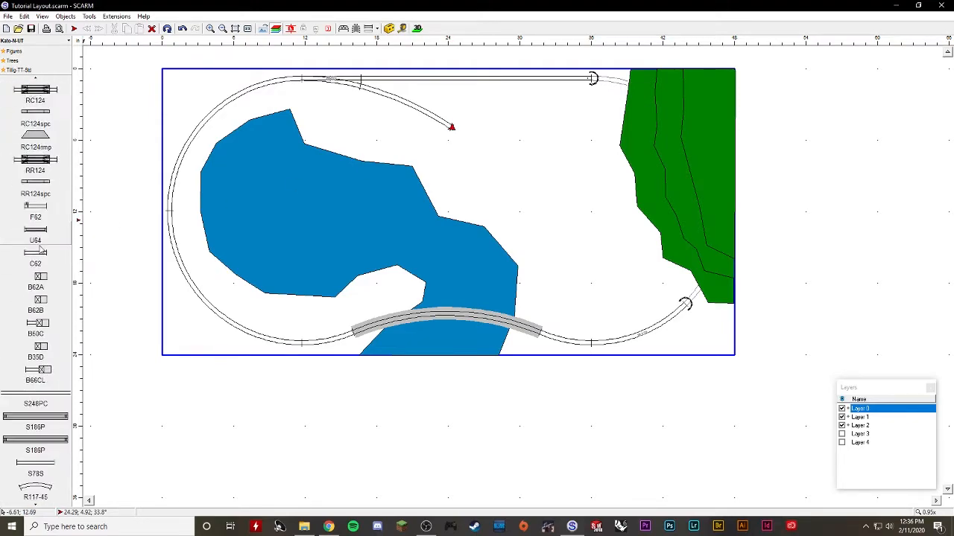
pyautogui.scroll(-5, 37, 257)
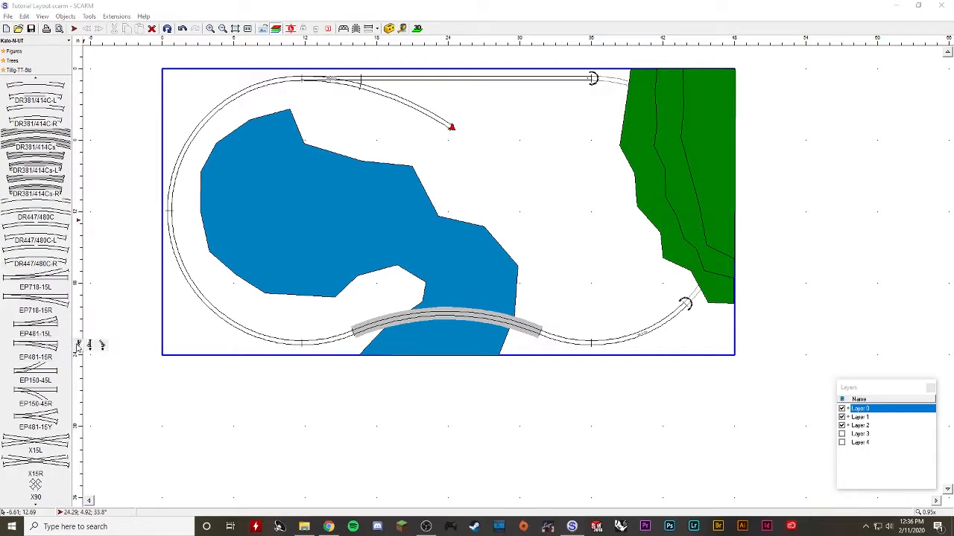
pyautogui.click(67, 344)
# - Attach an S248 straight to the straight end of the second turnout
pyautogui.scroll(3, 32, 115)
pyautogui.scroll(5, 33, 116)
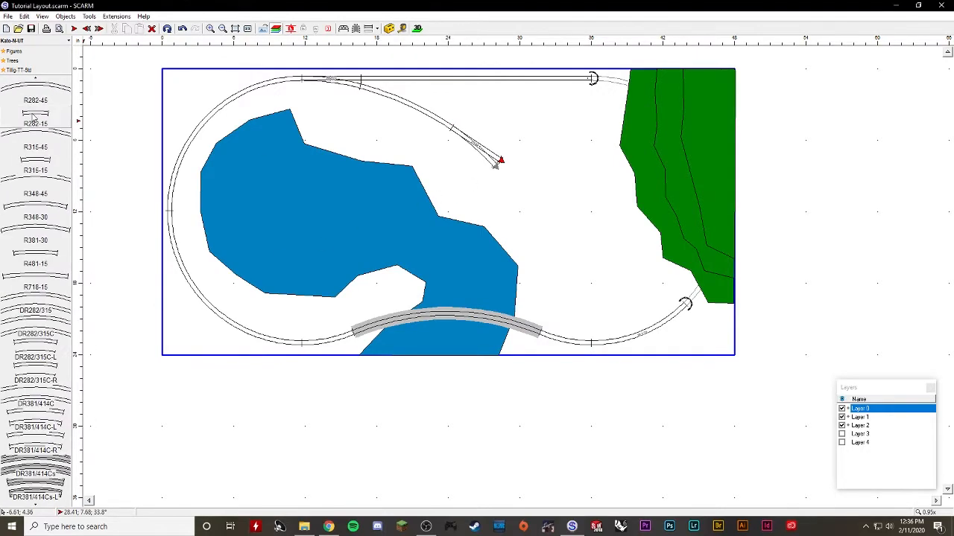
pyautogui.scroll(5, 33, 113)
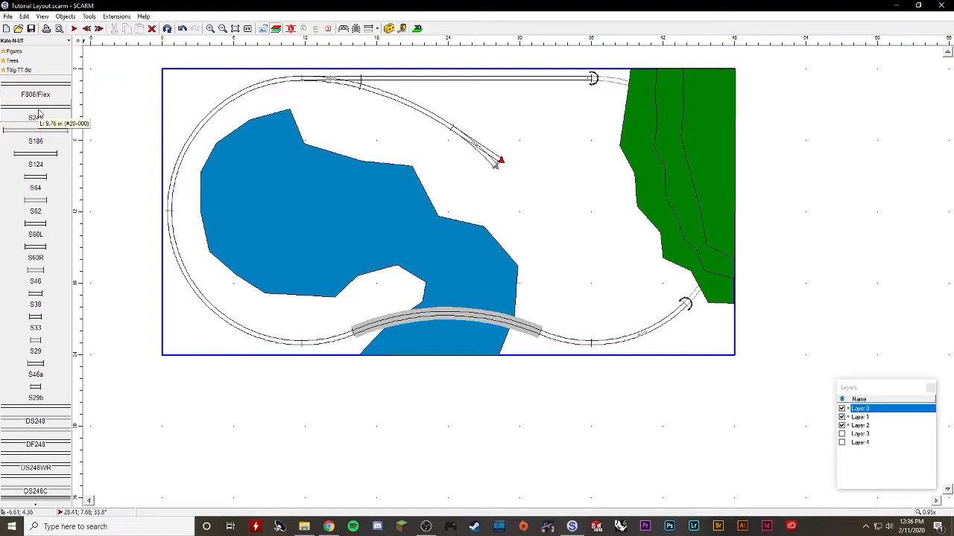
pyautogui.click(38, 113)
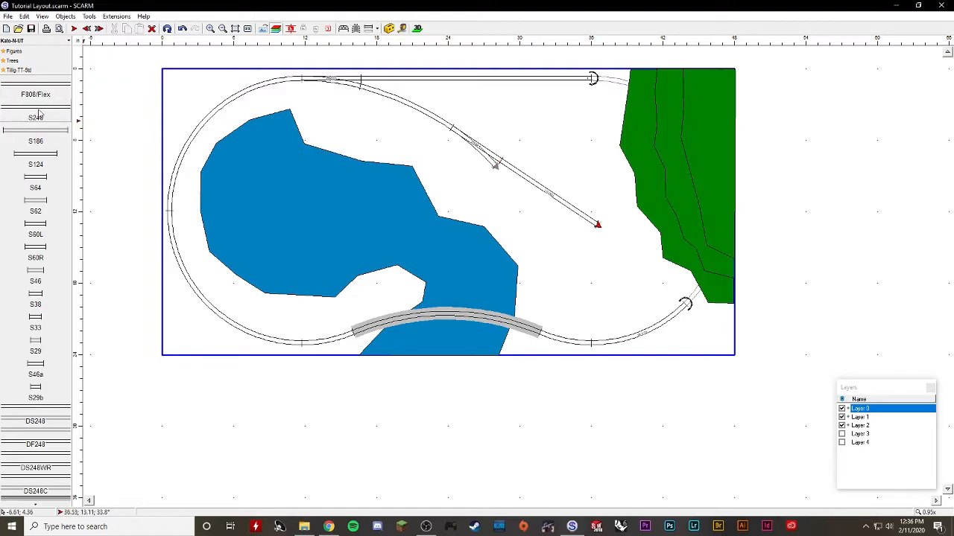
# - Attach an R282-15 curve to the second turnout's diverging end, bending it parallel to the upper siding
pyautogui.click(495, 168)
pyautogui.scroll(-10, 36, 333)
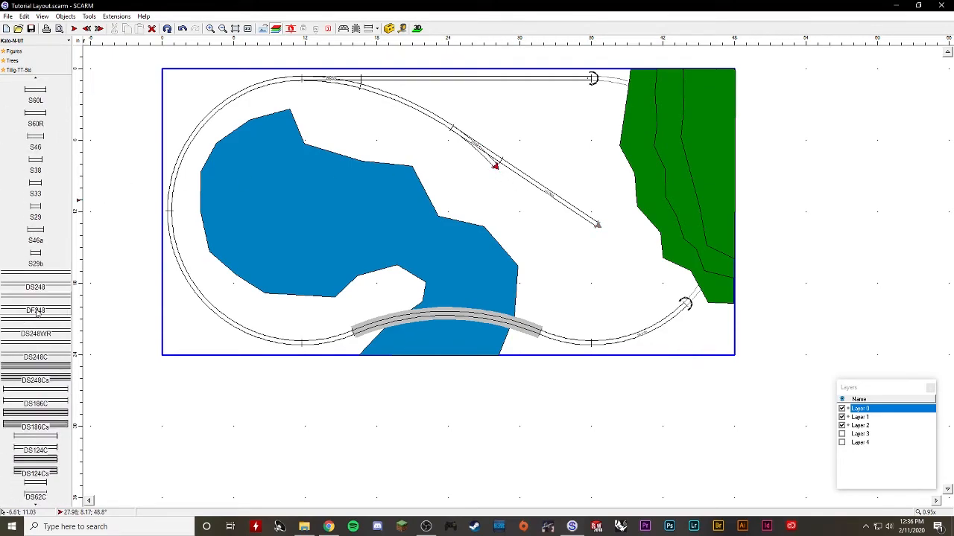
pyautogui.scroll(-10, 36, 333)
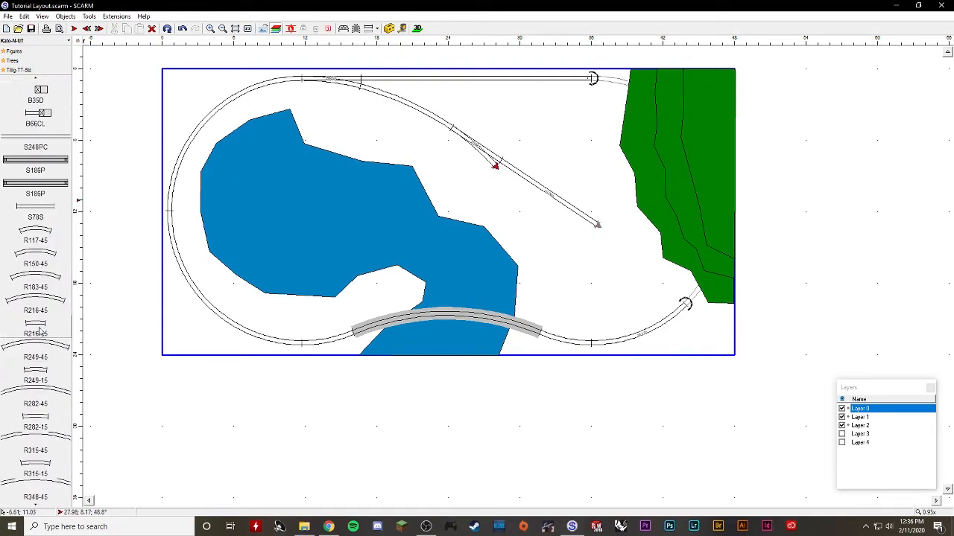
pyautogui.scroll(-1, 41, 339)
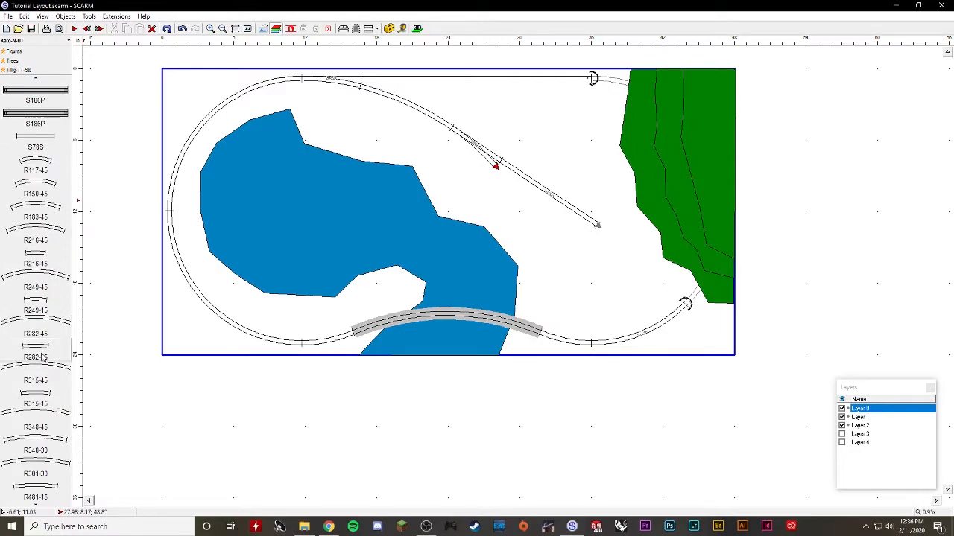
pyautogui.moveTo(54, 352); pyautogui.dragTo(84, 347)
# - Add an S248 straight after the curve on the lower siding and extend the upper siding with an S124 straight
pyautogui.scroll(6, 30, 149)
pyautogui.scroll(20, 30, 149)
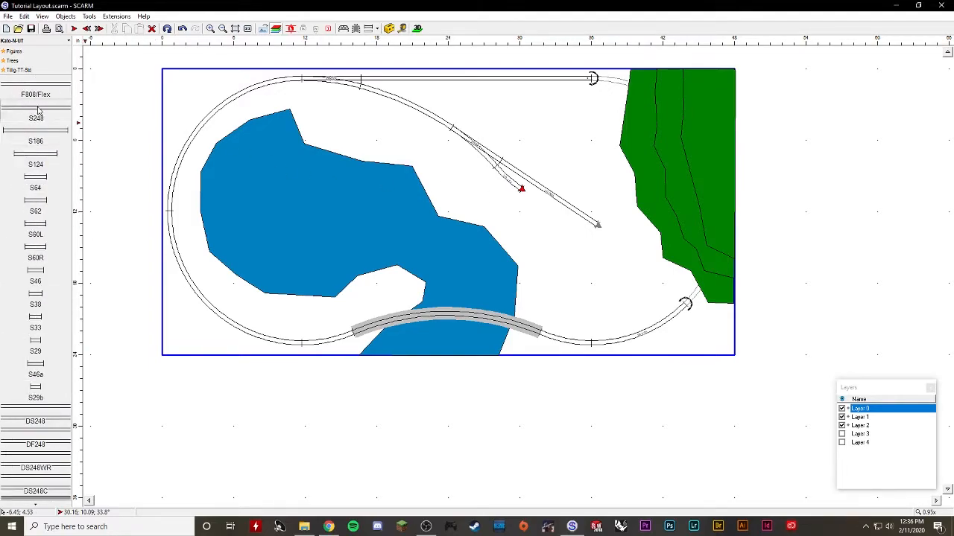
pyautogui.click(39, 111)
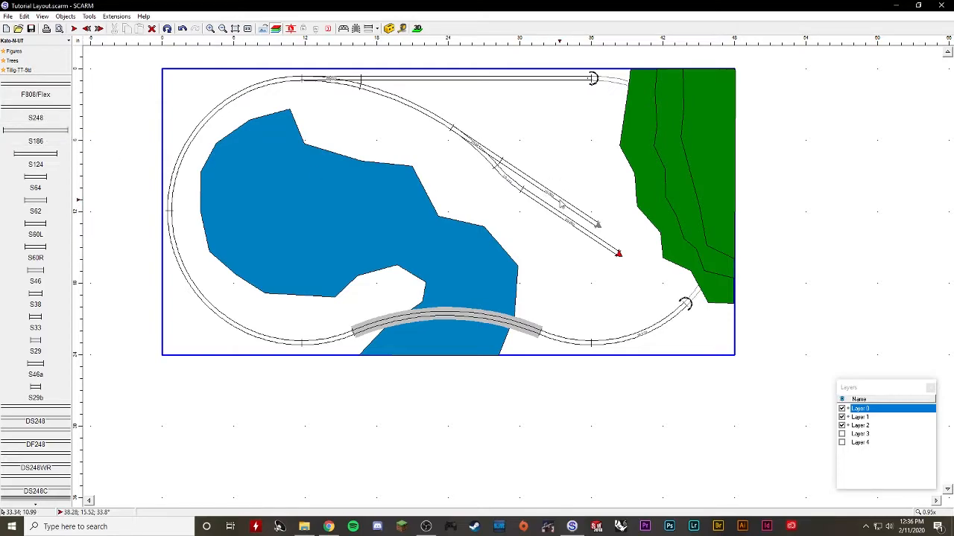
pyautogui.click(50, 166)
pyautogui.click(618, 255)
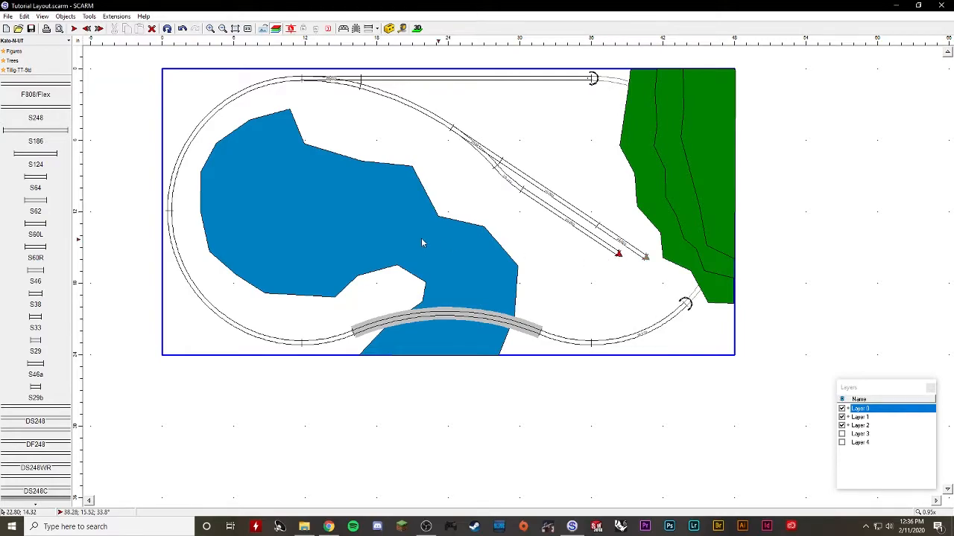
pyautogui.click(43, 180)
pyautogui.hotkey('ctrl', 'z')
pyautogui.click(43, 209)
pyautogui.hotkey('ctrl', 'z')
pyautogui.click(43, 232)
pyautogui.hotkey('ctrl', 'z')
# - Extend the lower siding with an S46 straight and close it with a B62B bumper
pyautogui.click(50, 277)
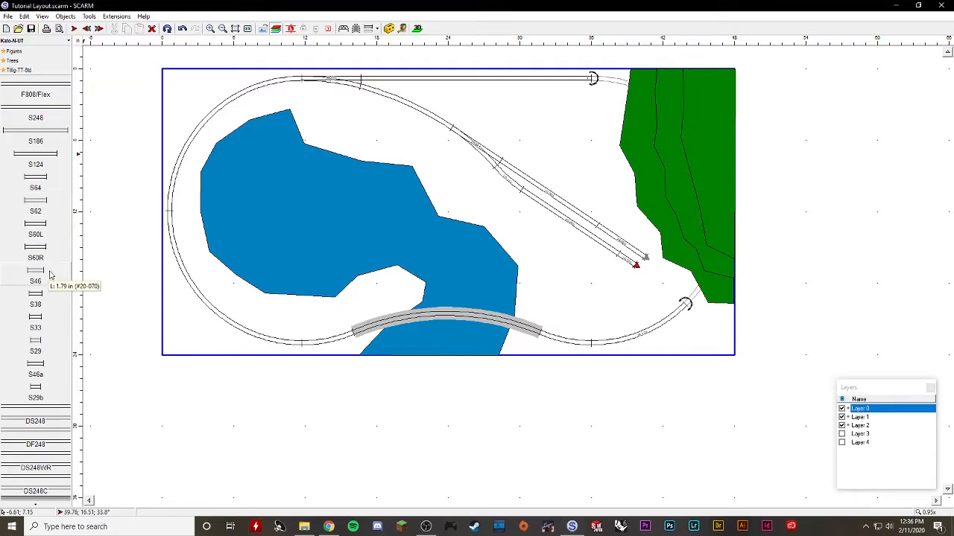
pyautogui.scroll(-10, 38, 306)
pyautogui.scroll(-2, 39, 302)
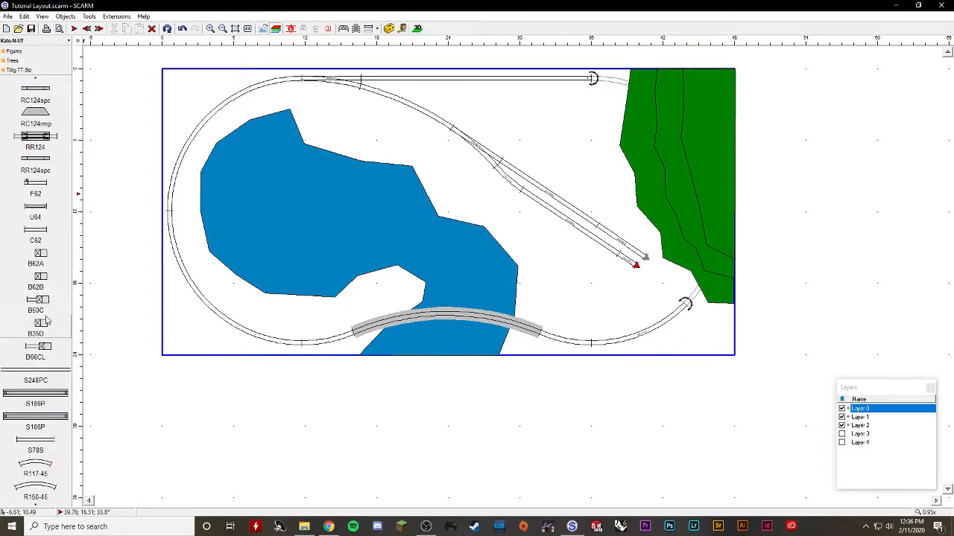
pyautogui.click(40, 282)
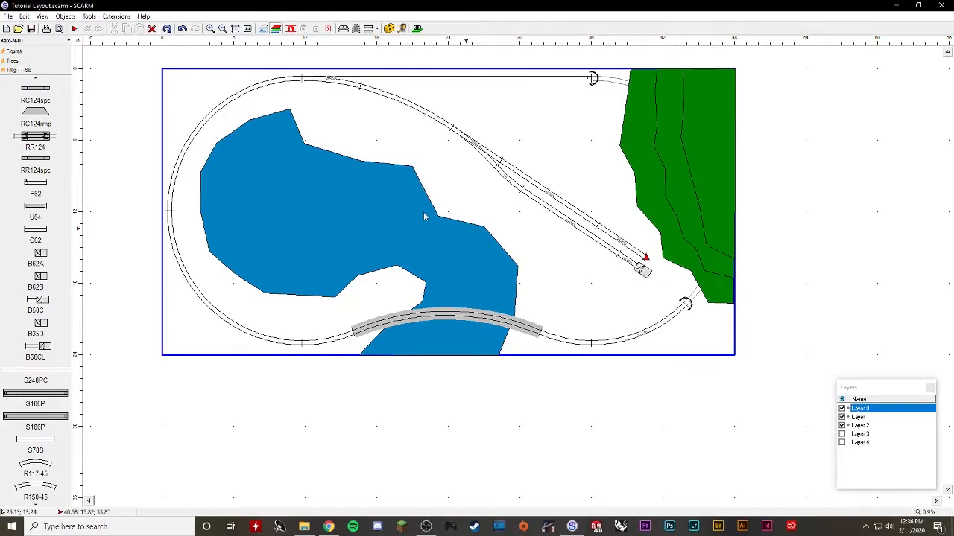
# - Inspect the two sidings and the end bumper up close in the 3D view
pyautogui.click(417, 28)
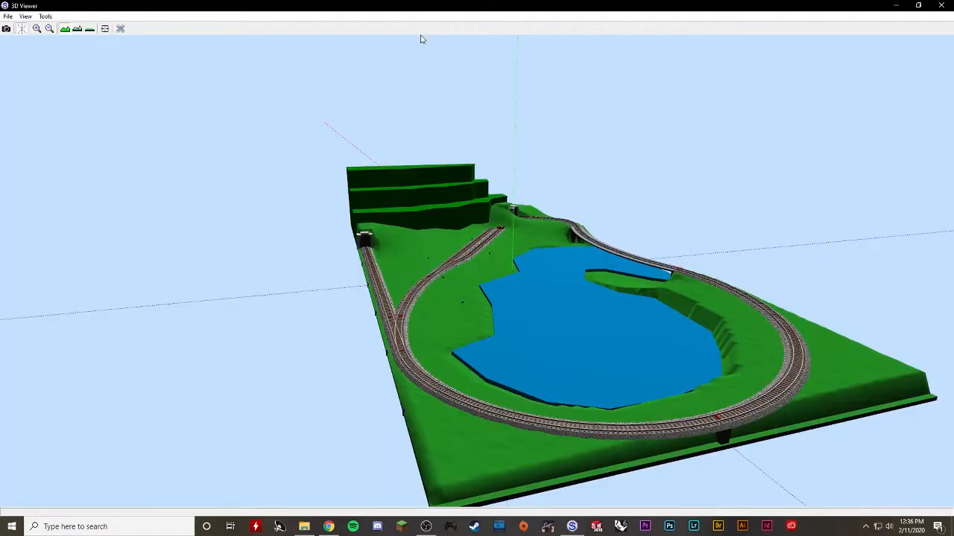
pyautogui.scroll(6, 508, 212)
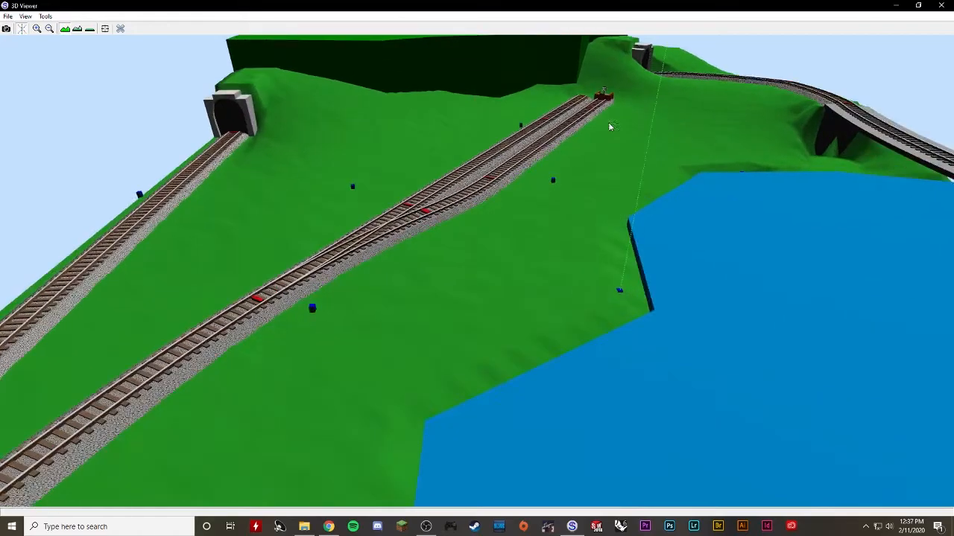
pyautogui.scroll(2, 610, 127)
pyautogui.moveTo(648, 109); pyautogui.dragTo(658, 44, button='right')
pyautogui.moveTo(601, 292); pyautogui.dragTo(696, 275, button='right')
pyautogui.scroll(-3, 623, 284)
pyautogui.moveTo(643, 282); pyautogui.dragTo(651, 342)
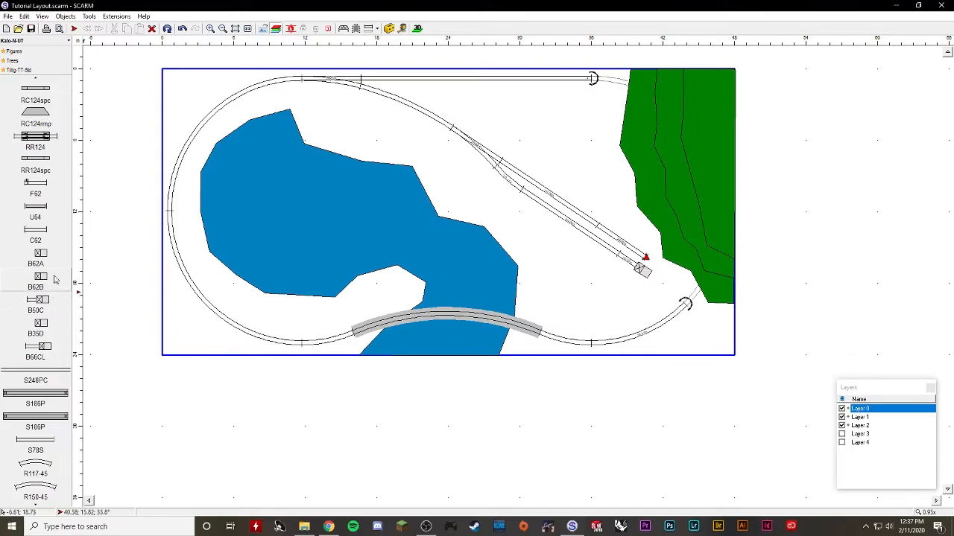
# - Close the upper siding with a B62B bumper and show the result in the 3D view
pyautogui.click(49, 281)
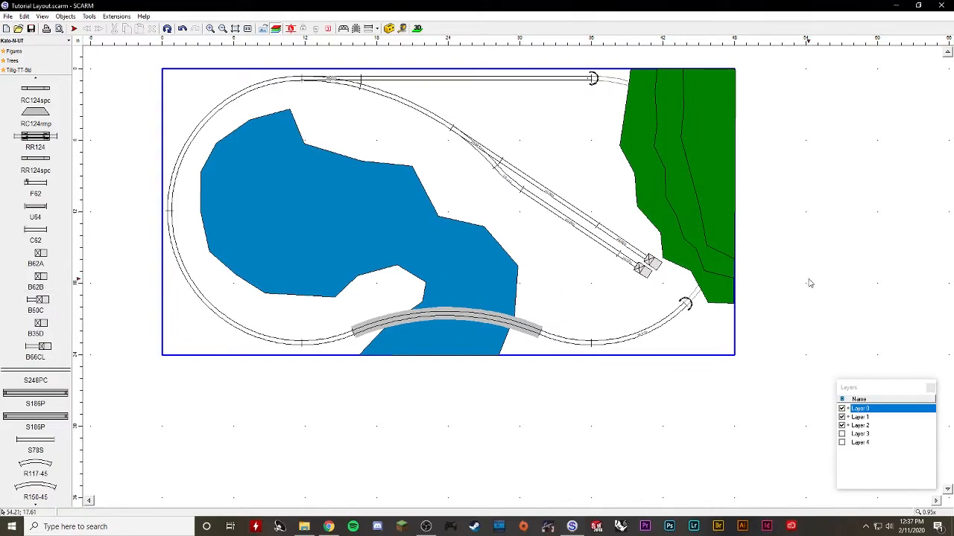
pyautogui.click(417, 28)
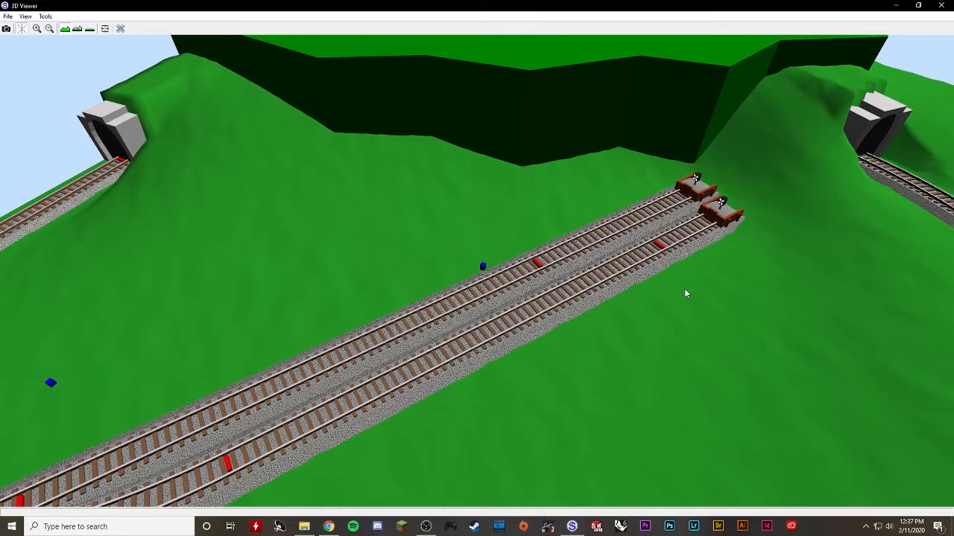
# - Look over the whole layout with the two finished sidings in 3D and return to the 2D plan
pyautogui.scroll(-10, 684, 288)
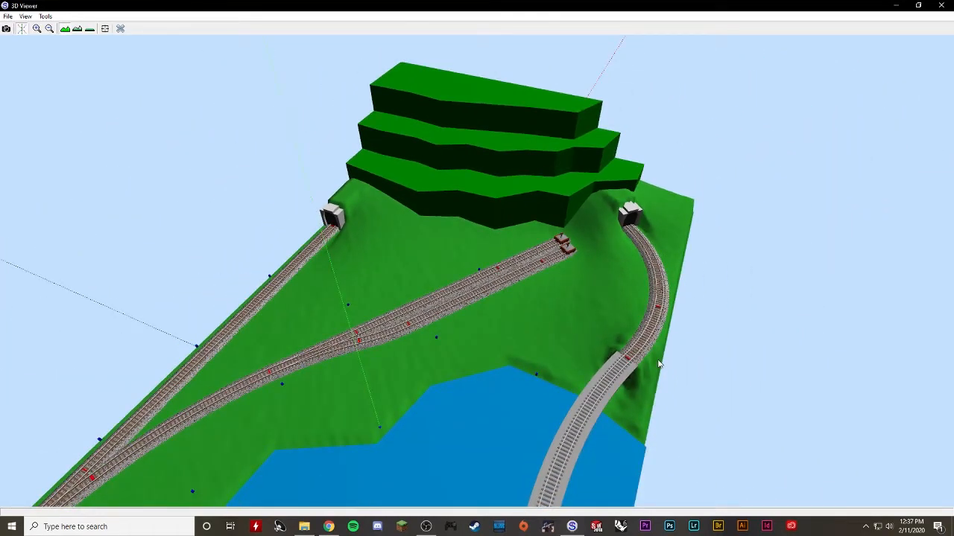
pyautogui.moveTo(659, 363); pyautogui.dragTo(610, 371)
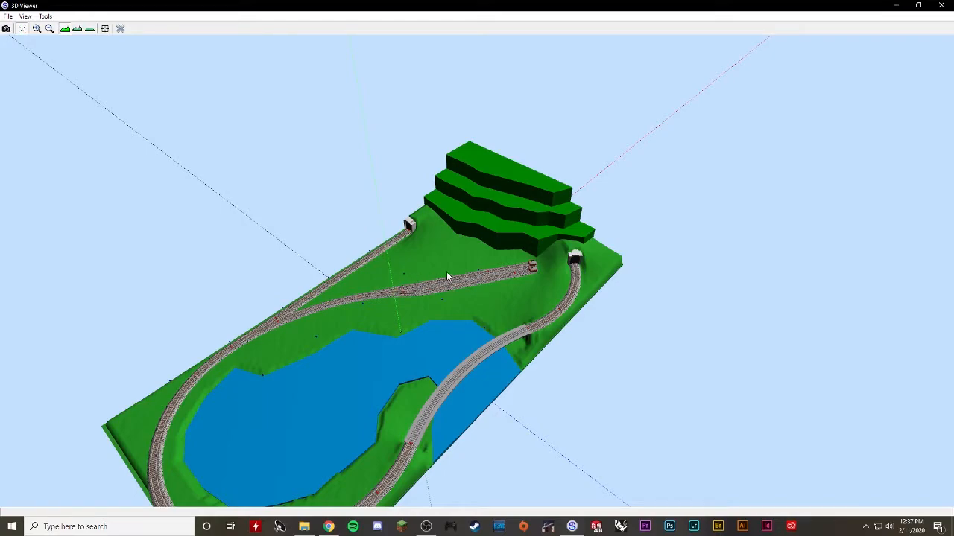
pyautogui.click(120, 29)
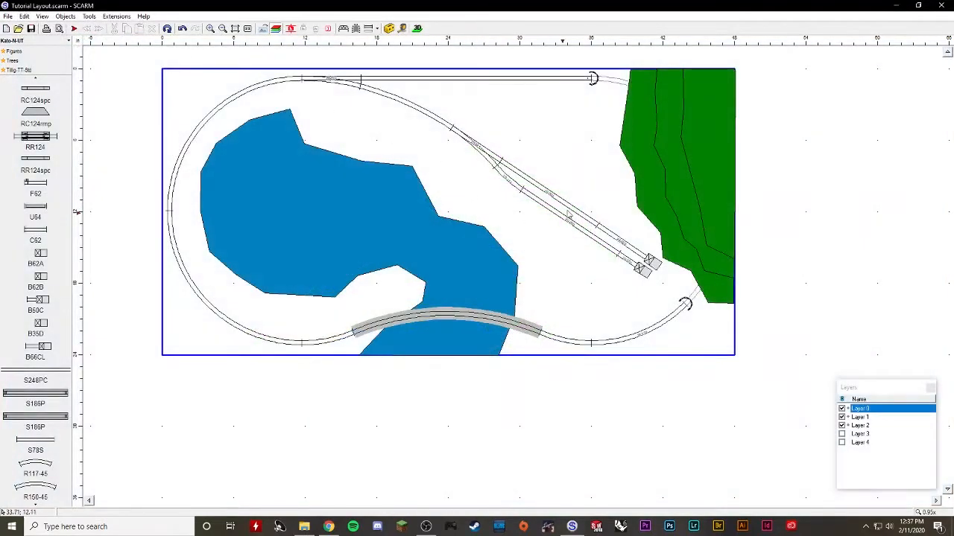
# - Make Layer 3 visible and active, keeping Layers 0 to 2 shown and Layer 4 hidden
pyautogui.scroll(3, 584, 198)
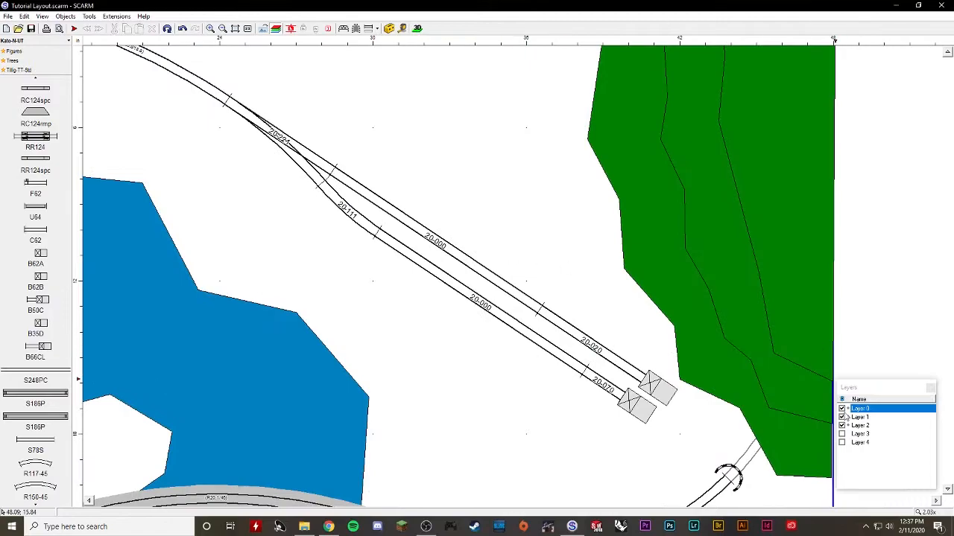
pyautogui.click(860, 434)
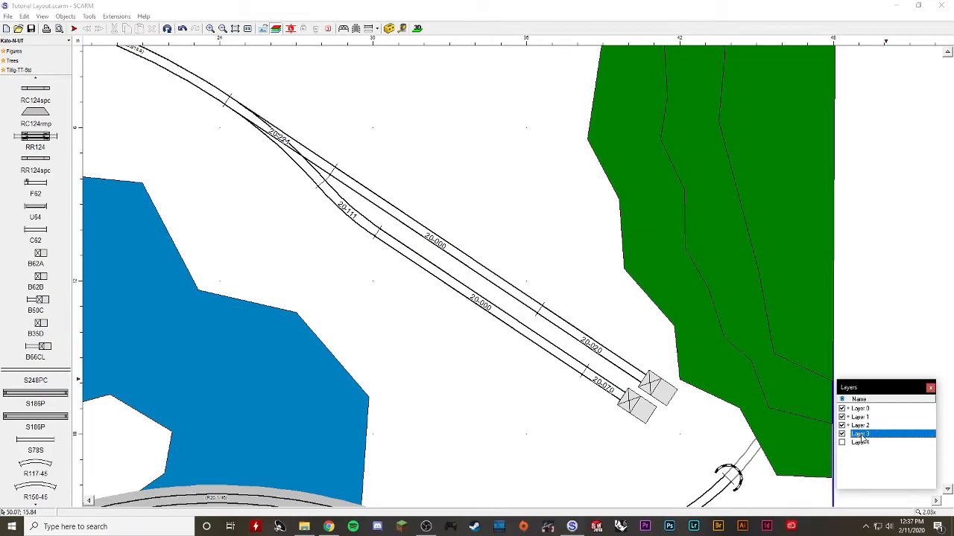
pyautogui.click(861, 400)
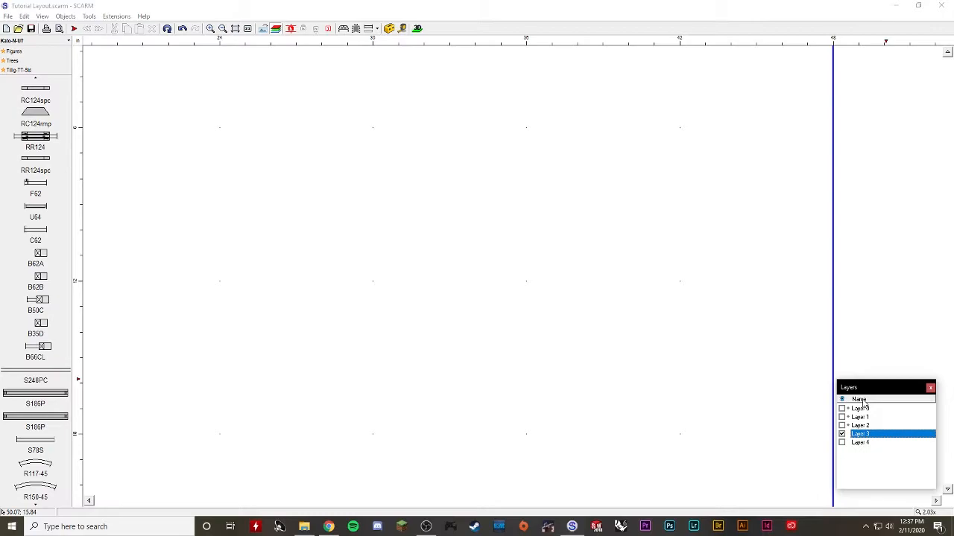
pyautogui.click(858, 442)
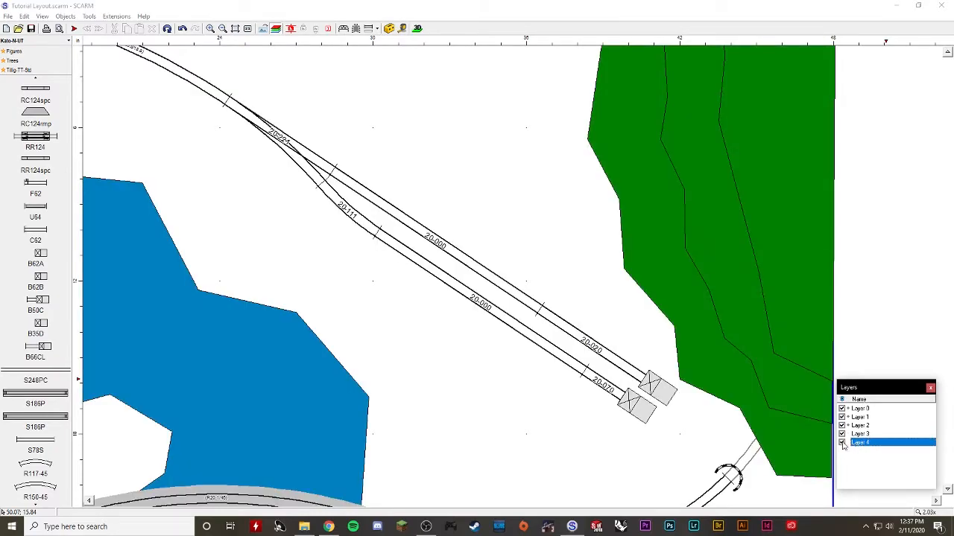
pyautogui.click(857, 426)
pyautogui.click(842, 443)
pyautogui.click(857, 435)
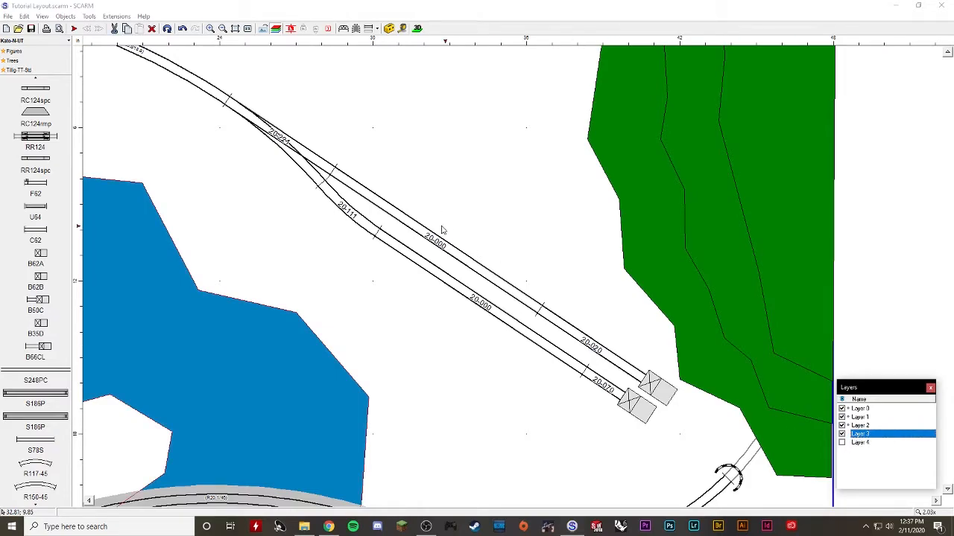
# - Draw a rectangle figure about 7.38 by 1.51 inches above the upper siding and colour it brown
pyautogui.scroll(-1, 408, 199)
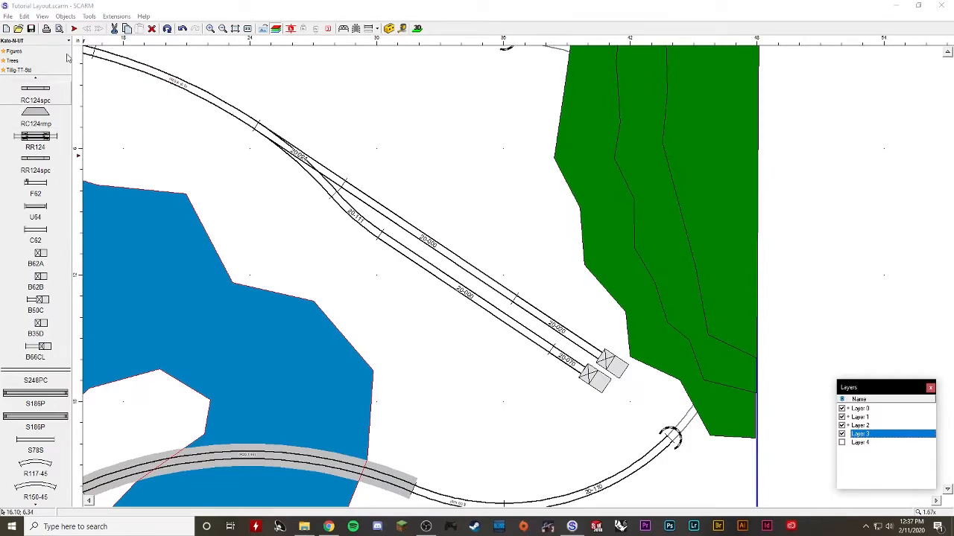
pyautogui.click(16, 51)
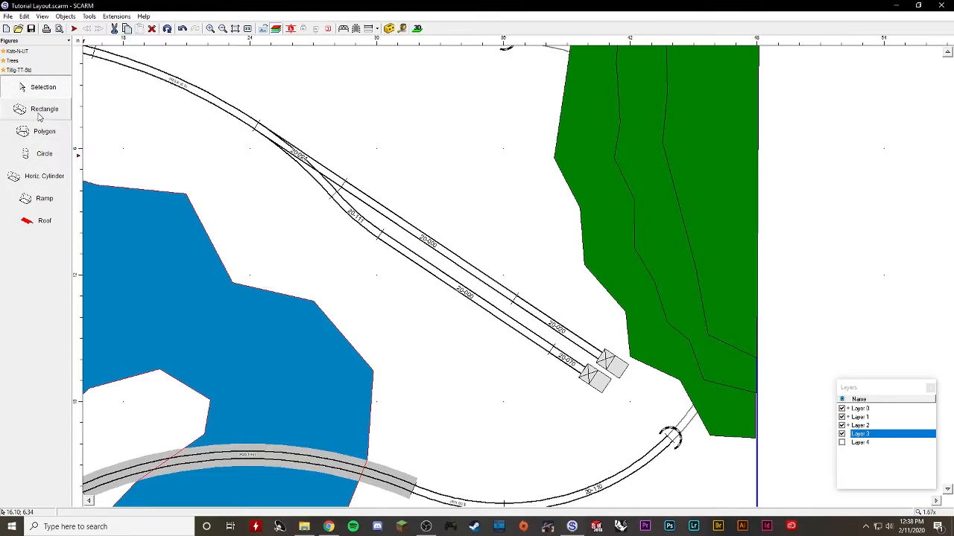
pyautogui.click(39, 113)
pyautogui.click(377, 157)
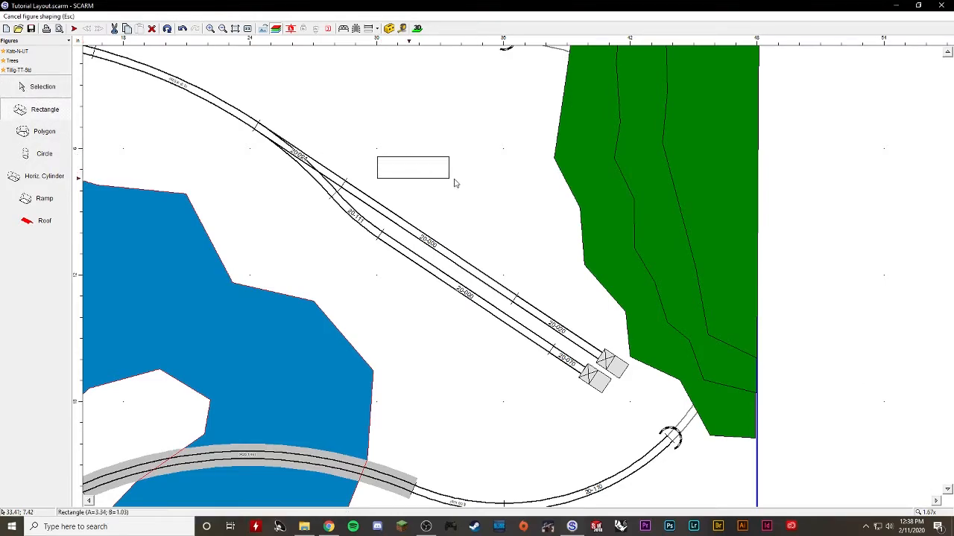
pyautogui.click(533, 190)
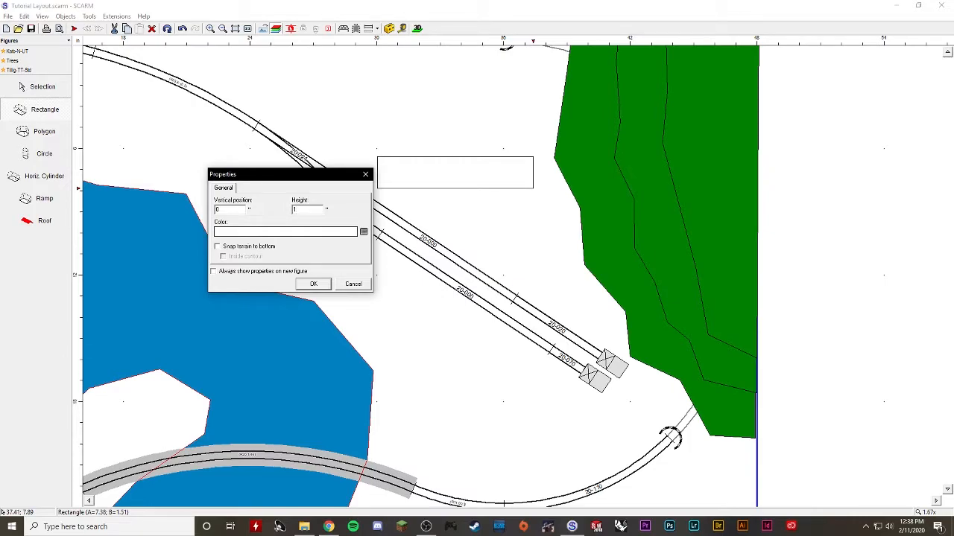
pyautogui.click(329, 237)
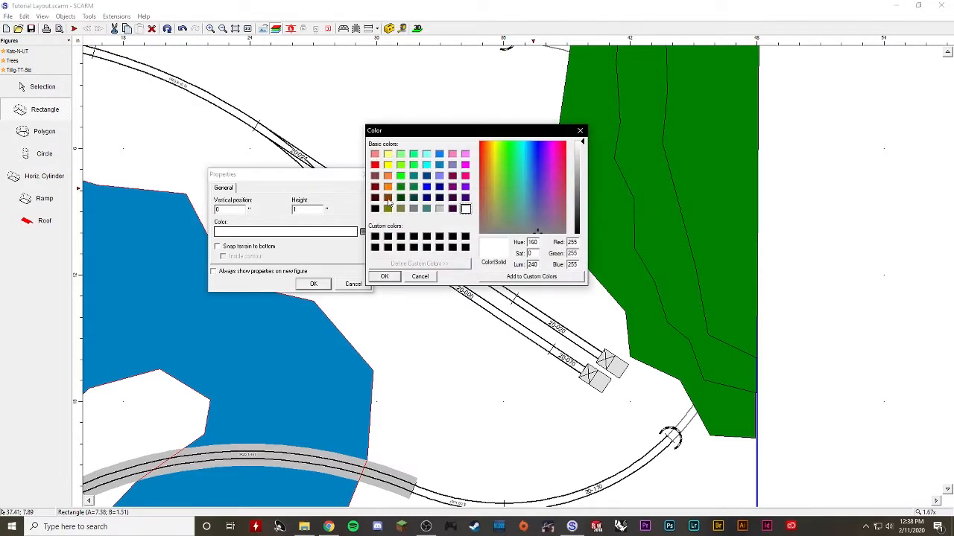
pyautogui.click(388, 200)
pyautogui.click(383, 277)
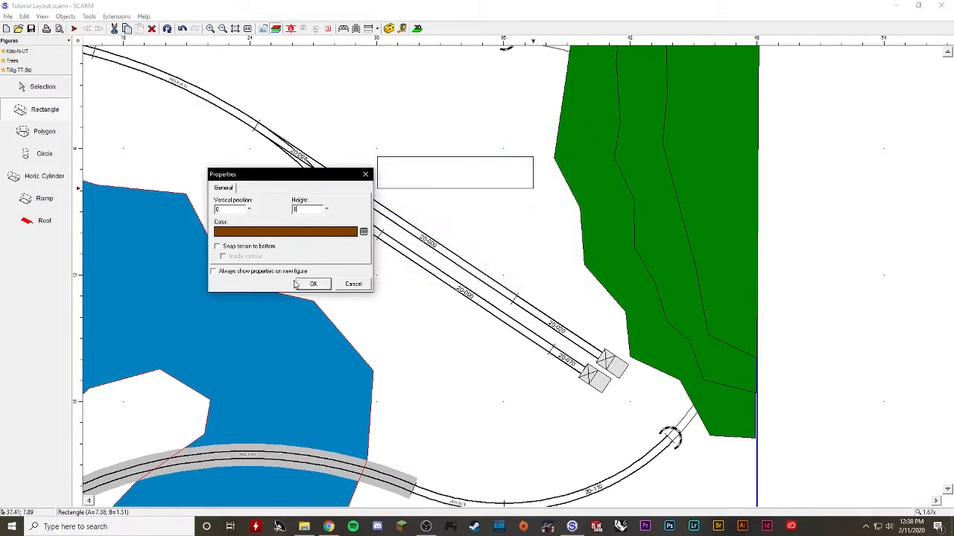
pyautogui.click(310, 285)
pyautogui.click(508, 174)
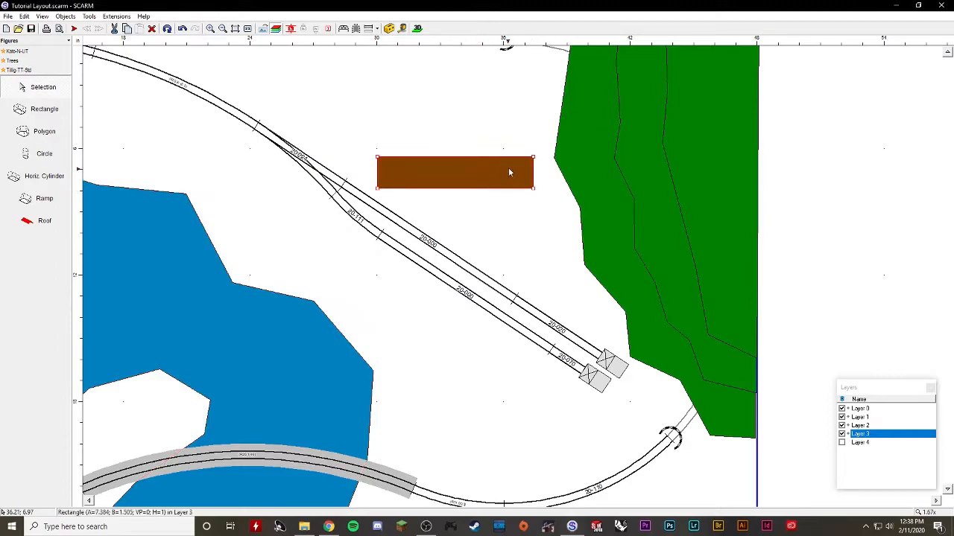
pyautogui.rightClick(509, 174)
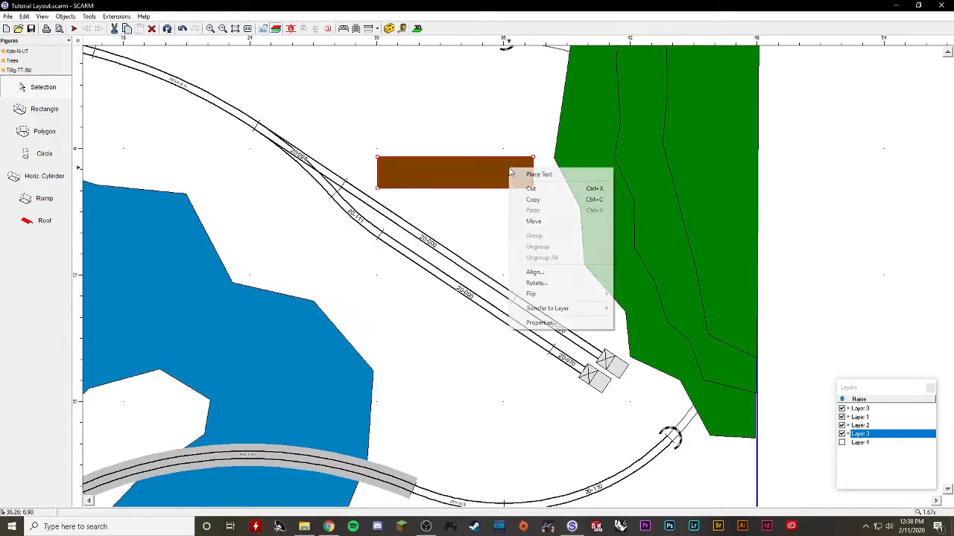
pyautogui.click(537, 284)
pyautogui.moveTo(468, 238); pyautogui.dragTo(654, 223)
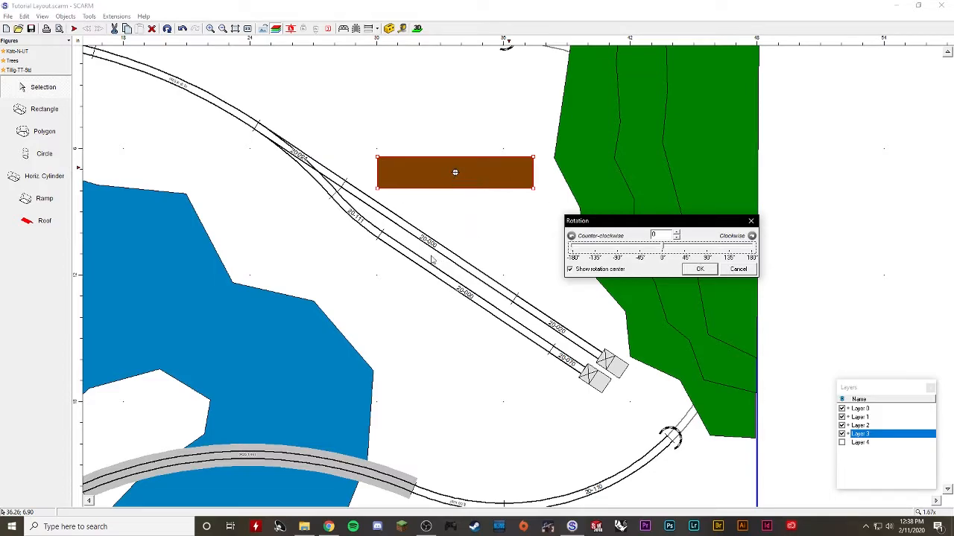
pyautogui.click(738, 269)
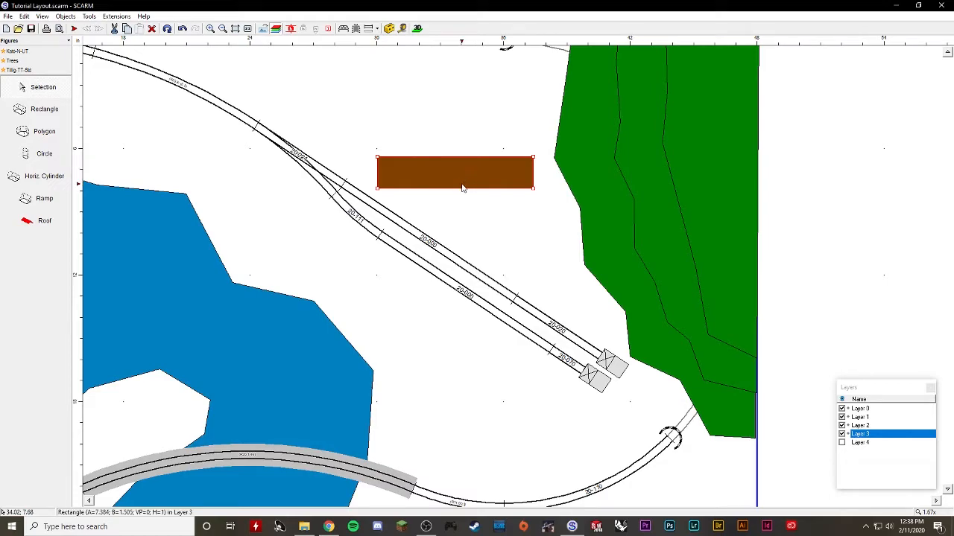
# - Move the brown rectangle down over the upper siding and rotate it 33.75° clockwise to run parallel to the track
pyautogui.moveTo(458, 181); pyautogui.dragTo(437, 236)
pyautogui.rightClick(449, 234)
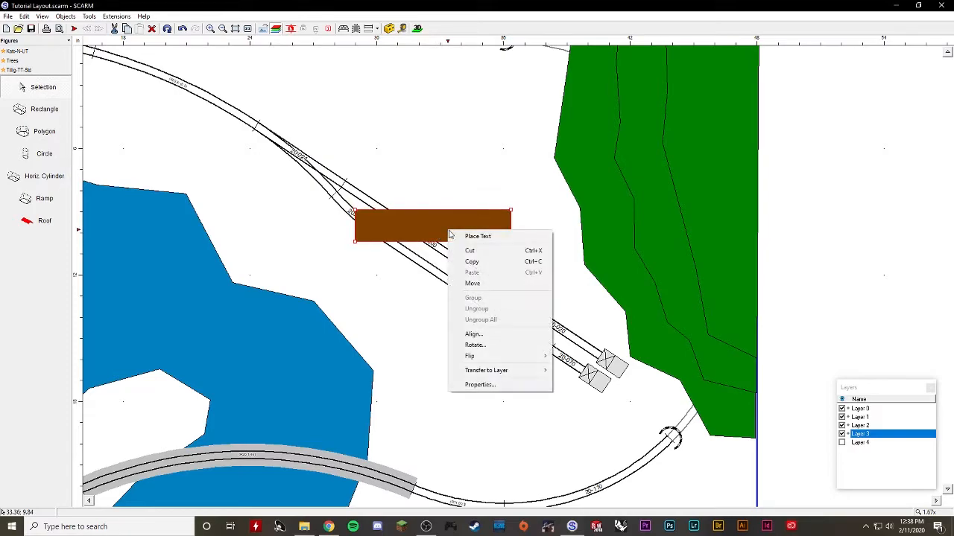
pyautogui.click(477, 345)
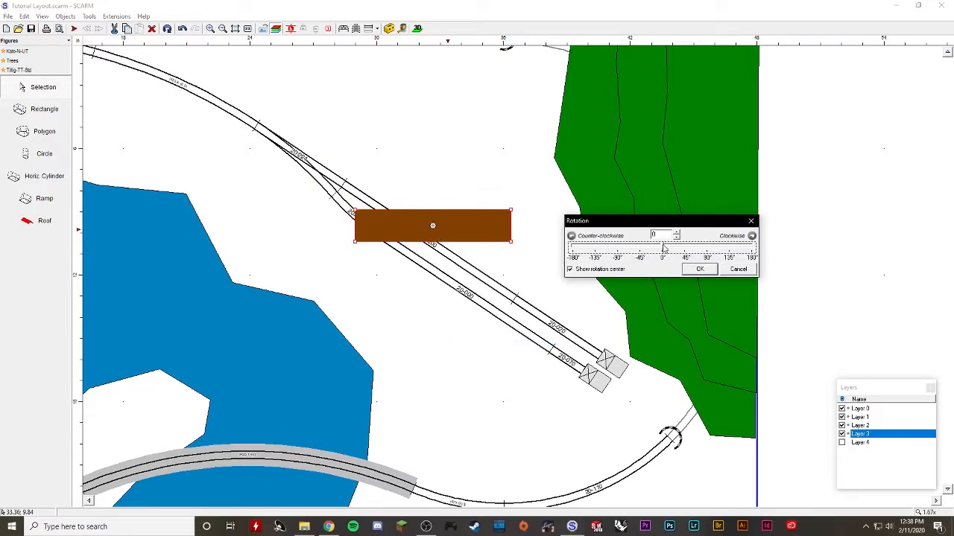
pyautogui.moveTo(663, 248); pyautogui.dragTo(680, 251)
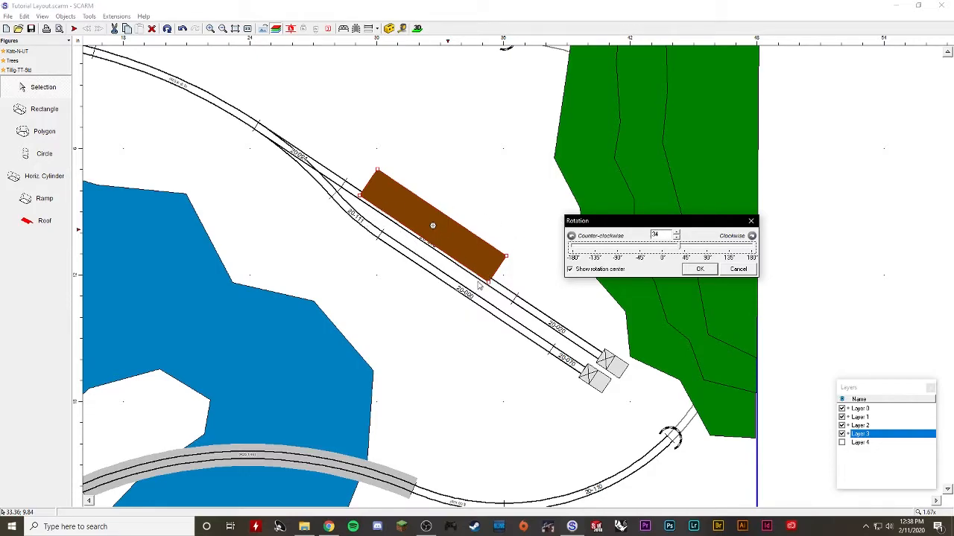
pyautogui.click(677, 235)
pyautogui.click(677, 236)
pyautogui.click(677, 236)
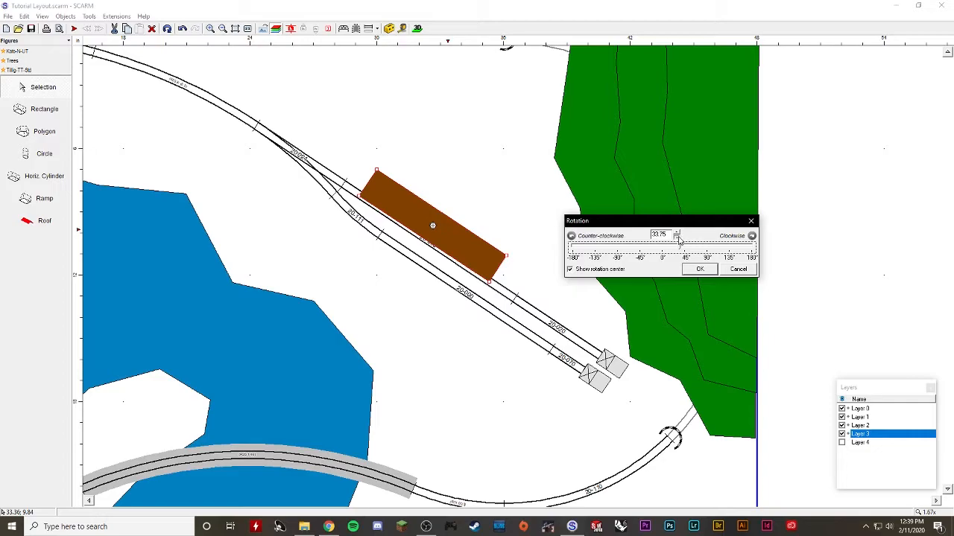
pyautogui.click(701, 270)
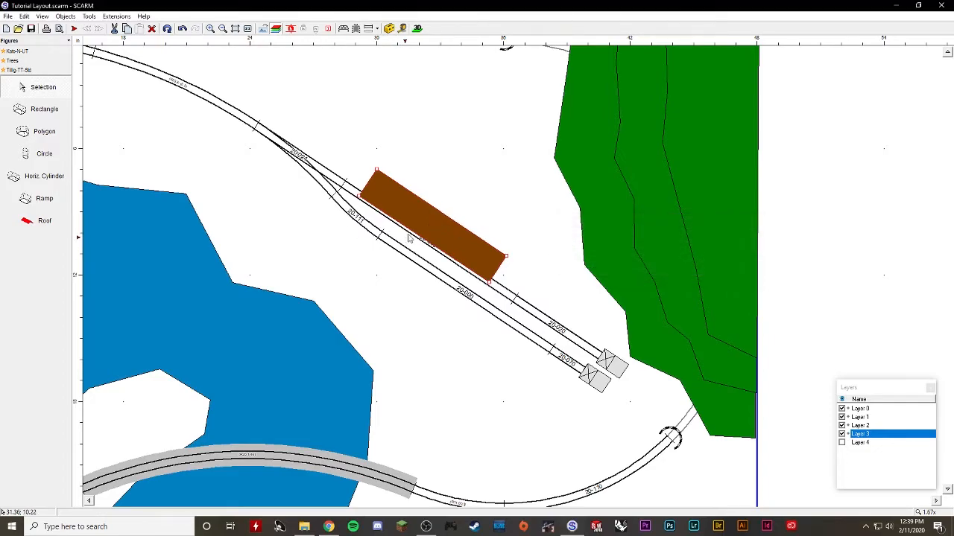
# - Shift the brown rectangle just clear of the upper siding and stretch it toward the bumpers to about 13.2 by 1.48 inches
pyautogui.scroll(3, 425, 240)
pyautogui.moveTo(426, 244)
pyautogui.mouseDown()
pyautogui.moveTo(427, 231)
pyautogui.moveTo(408, 215)
pyautogui.mouseUp()
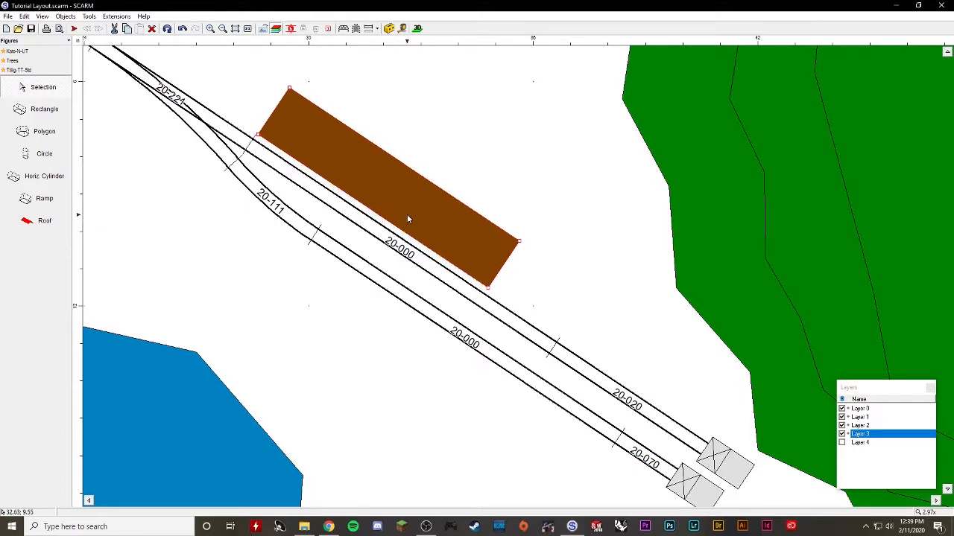
pyautogui.click(519, 242)
pyautogui.click(487, 289)
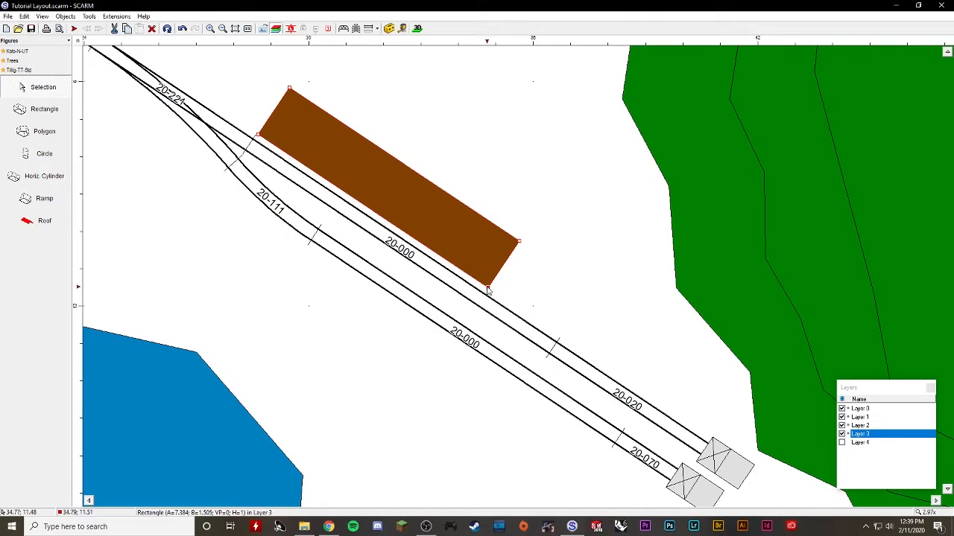
pyautogui.click(519, 242)
pyautogui.click(504, 266)
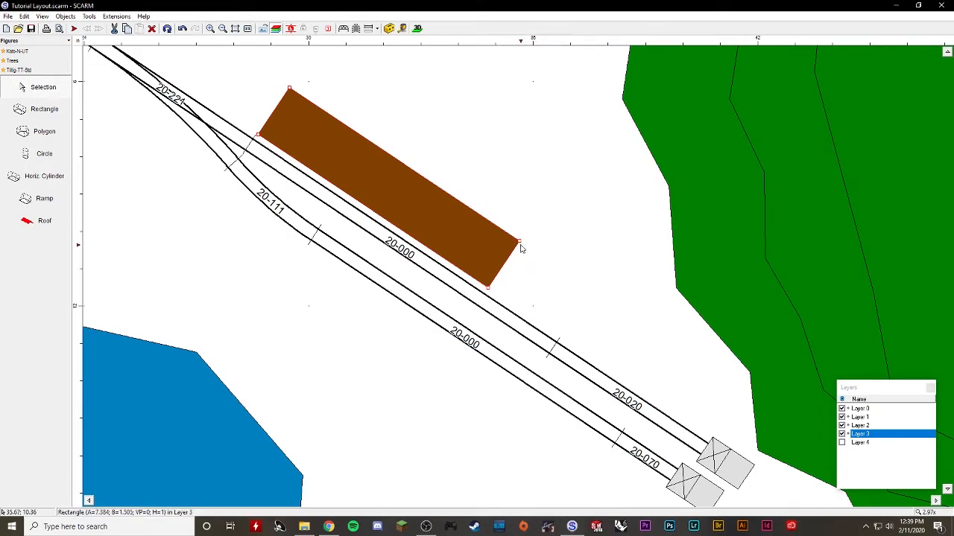
pyautogui.click(520, 244)
pyautogui.click(489, 289)
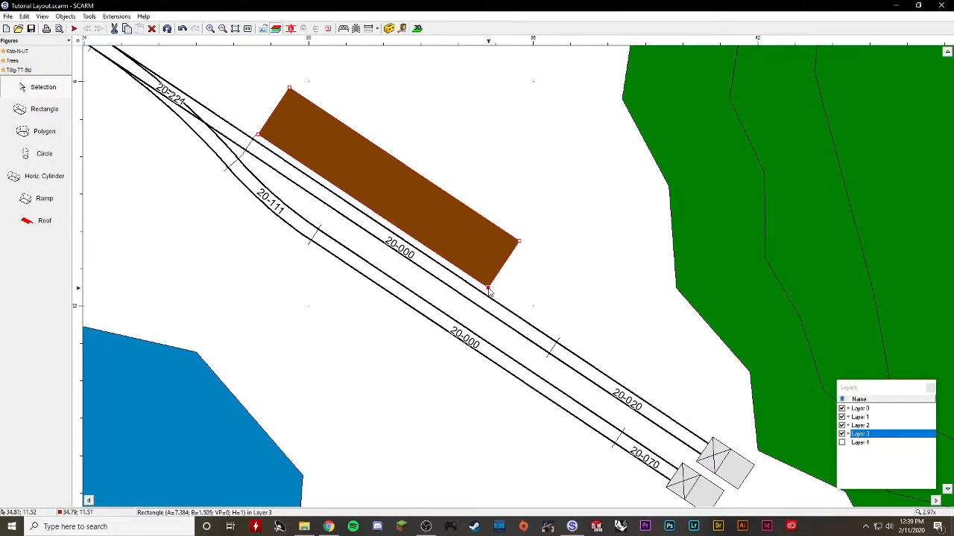
pyautogui.moveTo(491, 292); pyautogui.dragTo(670, 411)
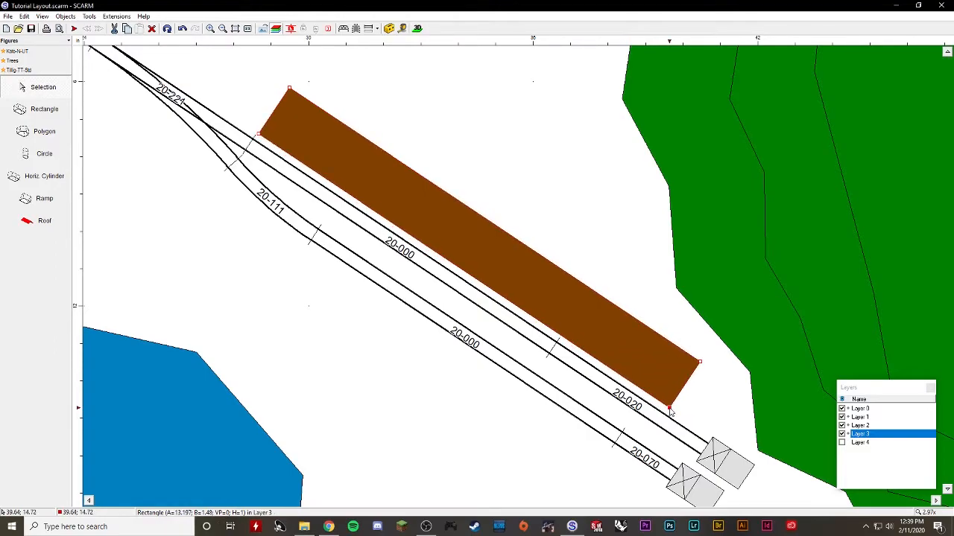
pyautogui.click(645, 283)
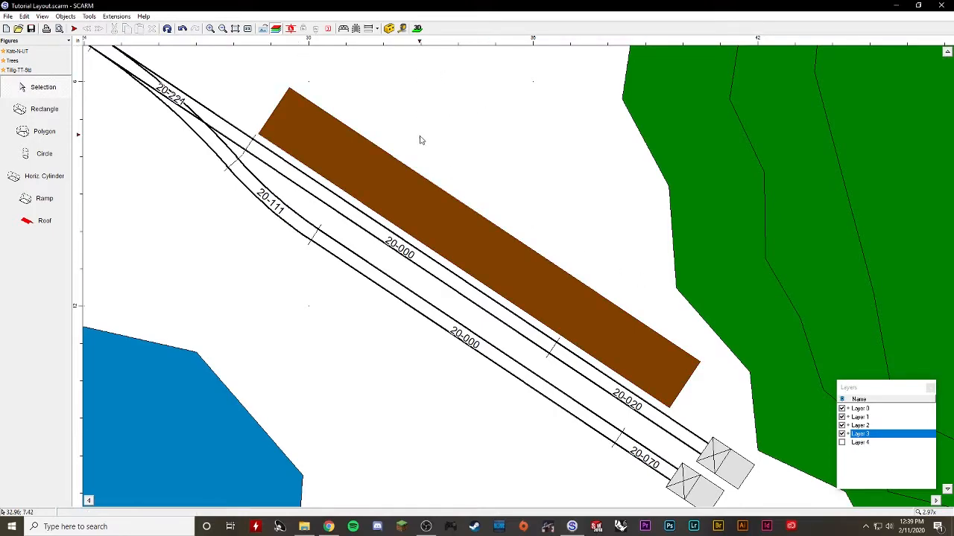
# - Add a red hipped roof on top of the brown rectangle beside the upper siding
pyautogui.scroll(-2, 417, 143)
pyautogui.moveTo(460, 201); pyautogui.dragTo(443, 201, button='middle')
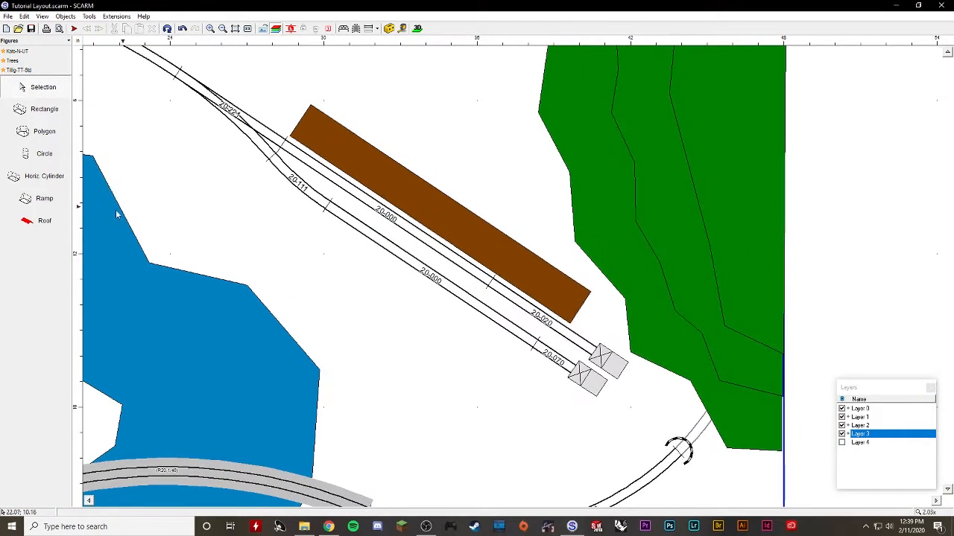
pyautogui.click(46, 226)
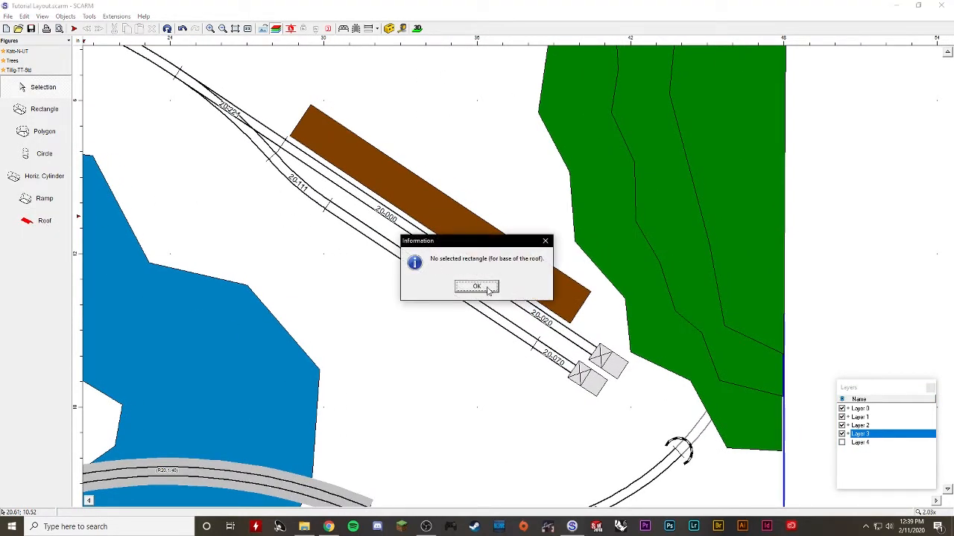
pyautogui.click(488, 291)
pyautogui.click(442, 217)
pyautogui.click(42, 221)
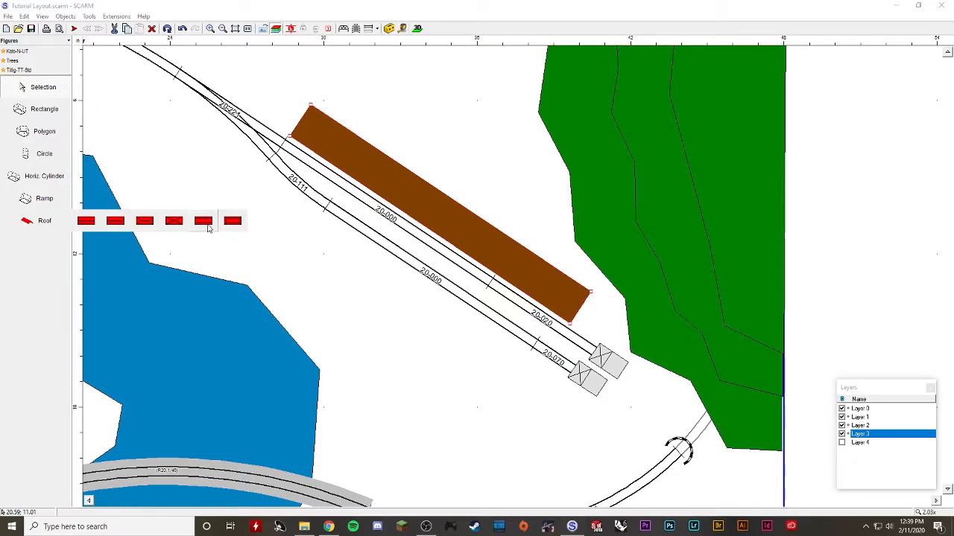
pyautogui.click(145, 225)
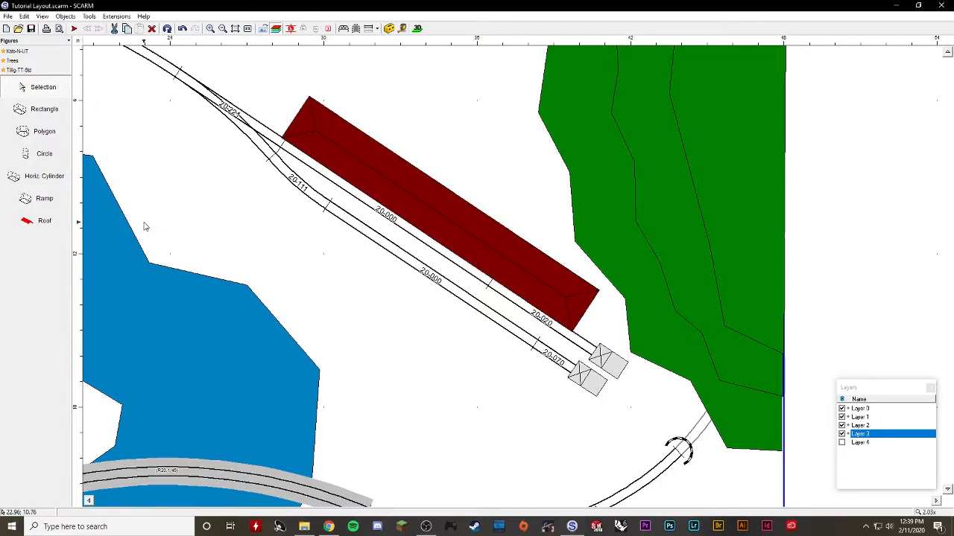
# - Inspect the roofed building beside the sidings in the 3D view
pyautogui.click(416, 29)
pyautogui.scroll(5, 478, 214)
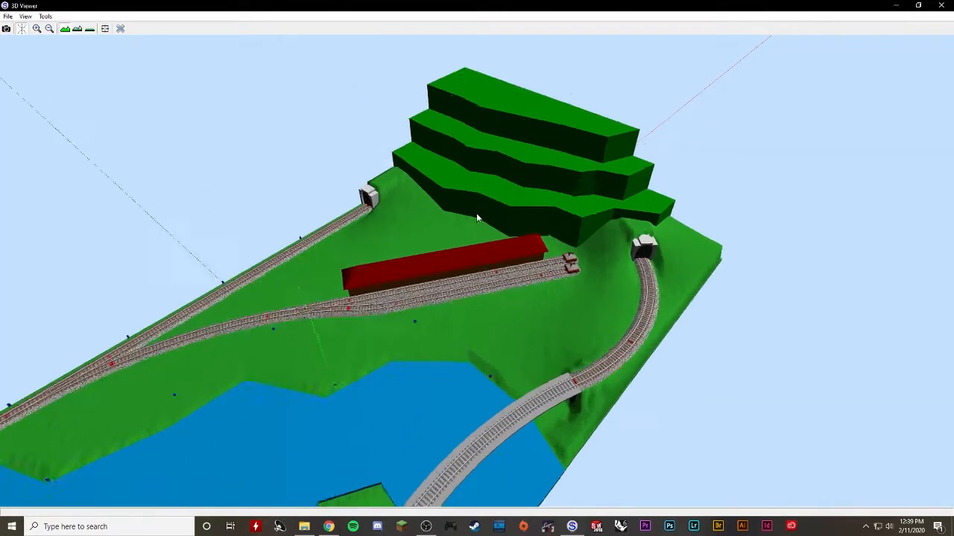
pyautogui.moveTo(476, 384); pyautogui.dragTo(458, 242)
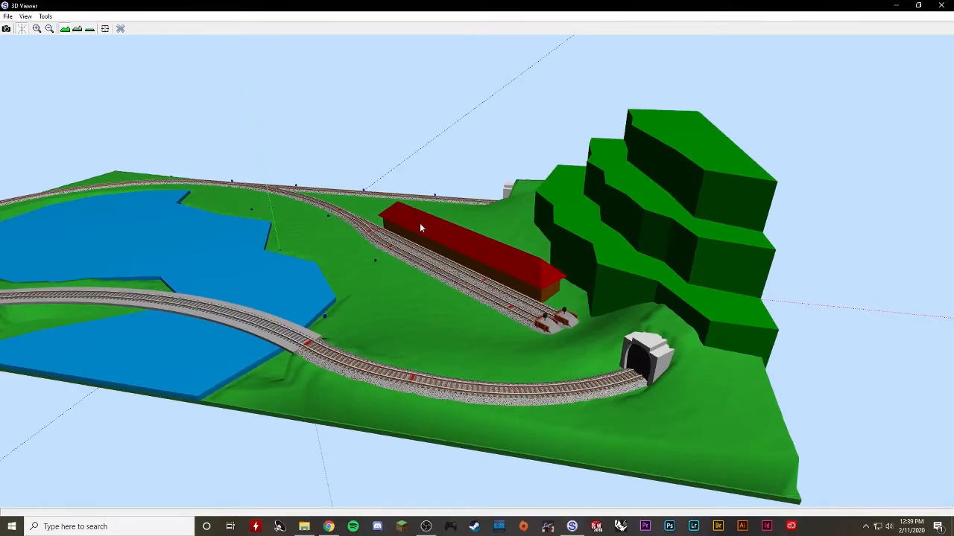
# - Delete the hipped roof, cover the brown rectangle with a mansard-style roof and view it in 3D
pyautogui.click(120, 28)
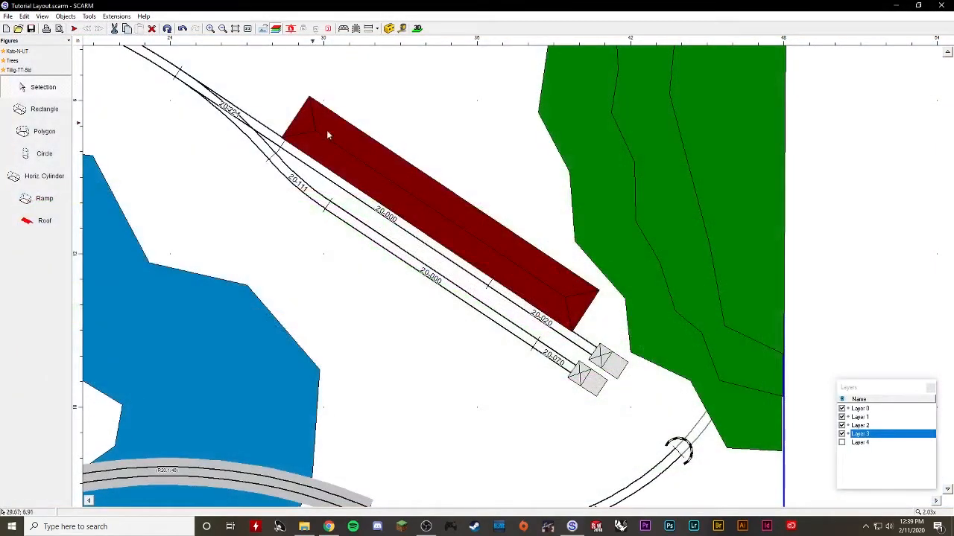
pyautogui.press('Delete')
pyautogui.click(421, 195)
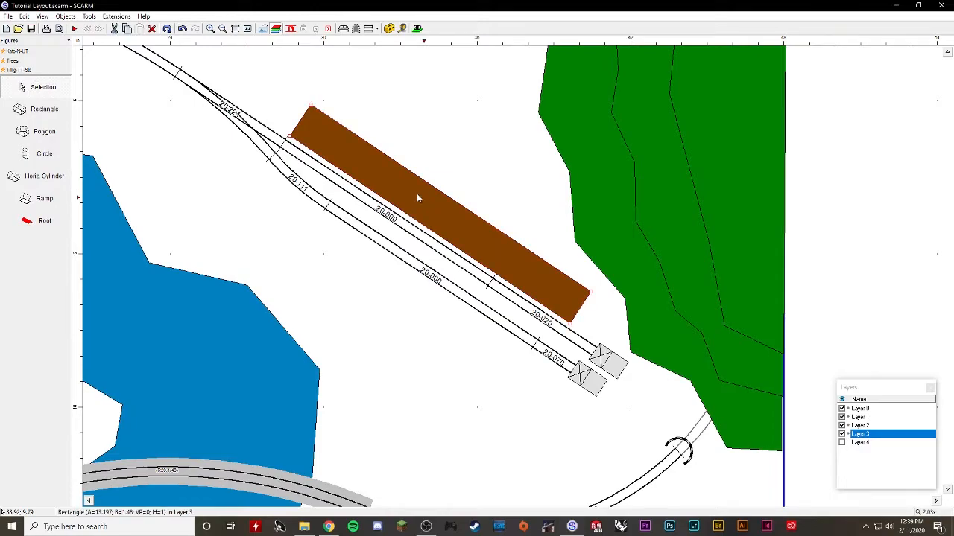
pyautogui.click(41, 220)
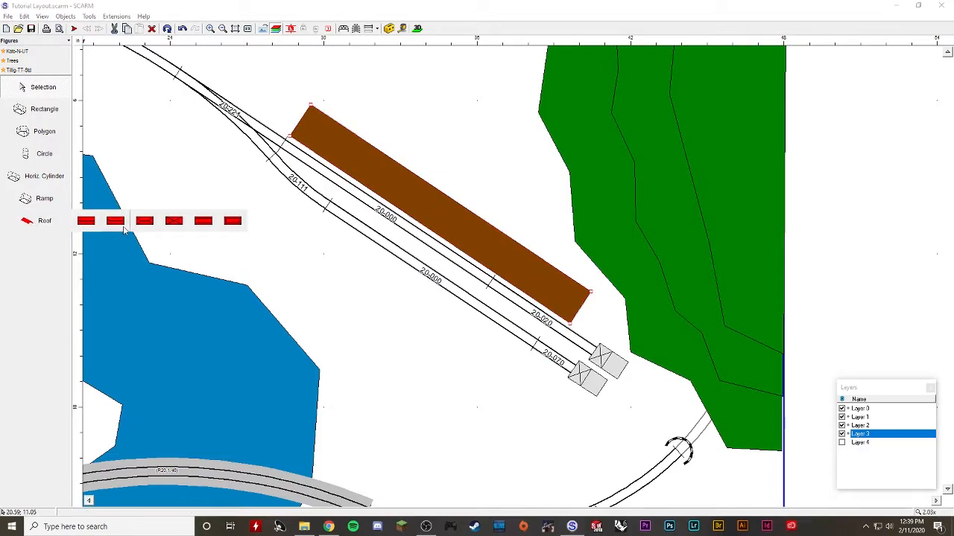
pyautogui.click(231, 222)
pyautogui.click(416, 28)
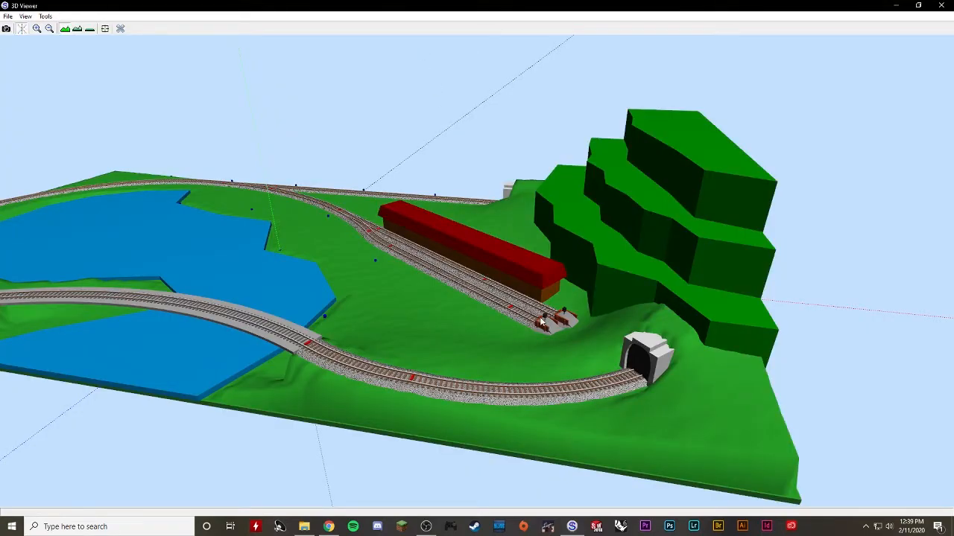
# - Replace the mansard-style roof on the brown rectangle with a gable roof and view it in 3D
pyautogui.click(121, 29)
pyautogui.click(385, 176)
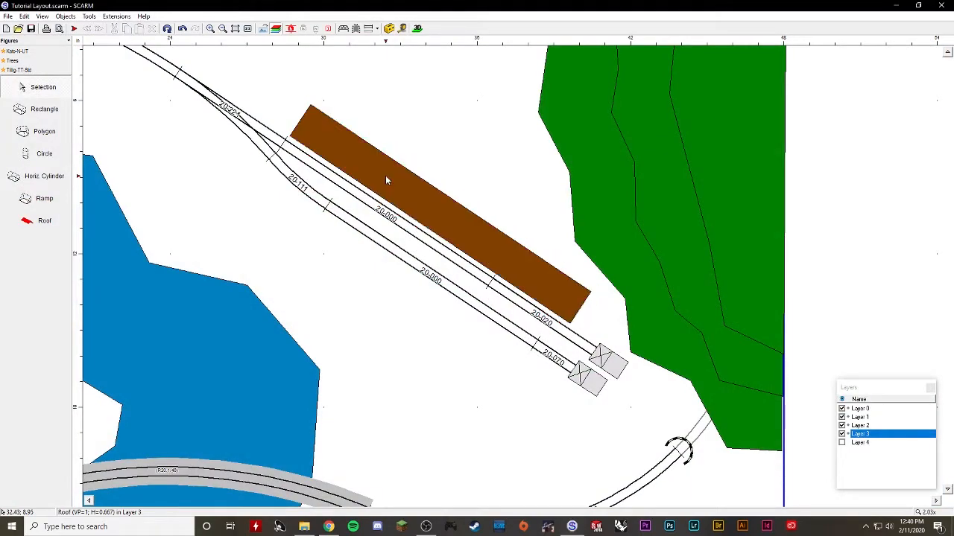
pyautogui.click(43, 221)
pyautogui.click(112, 221)
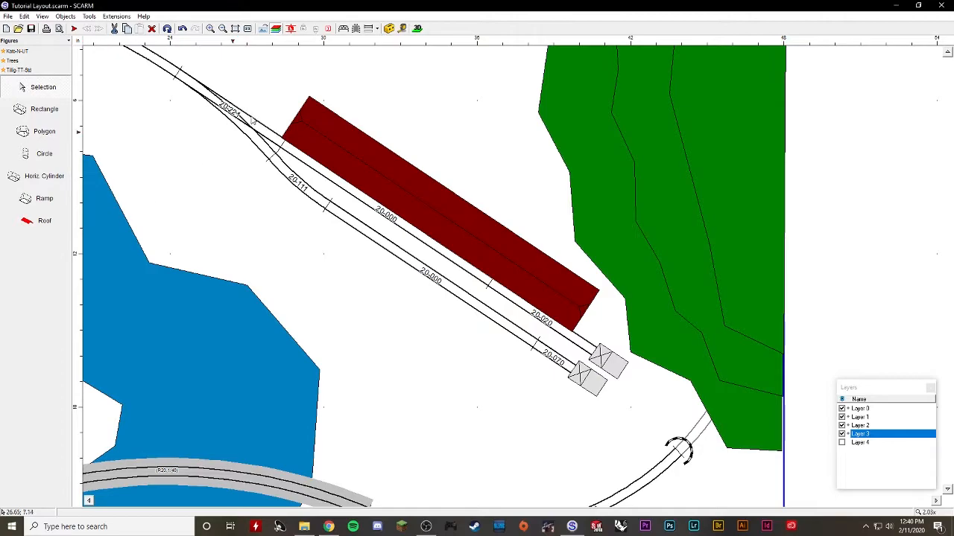
pyautogui.click(417, 29)
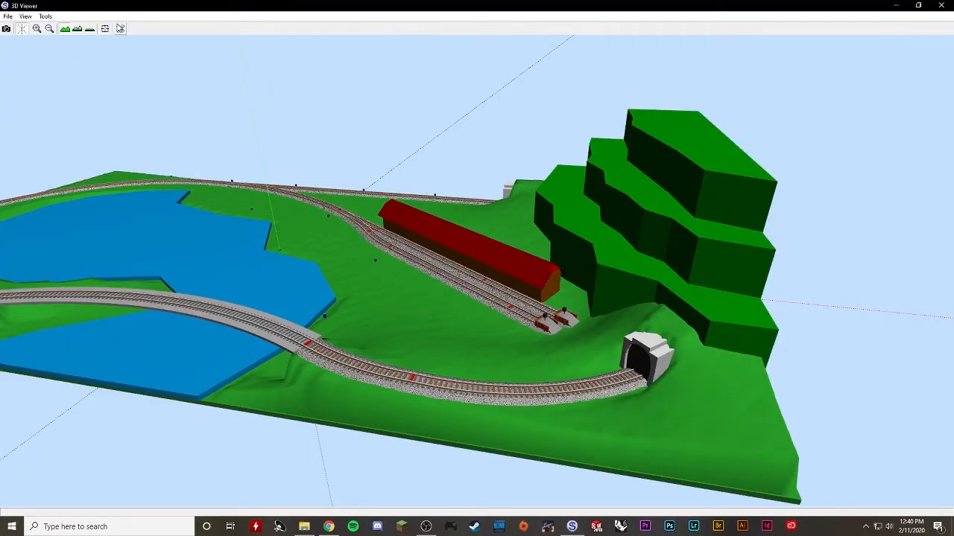
# - Undo the gable roof and put a red hipped roof back on the brown rectangle beside the upper siding
pyautogui.click(120, 28)
pyautogui.hotkey('ctrl', 'z')
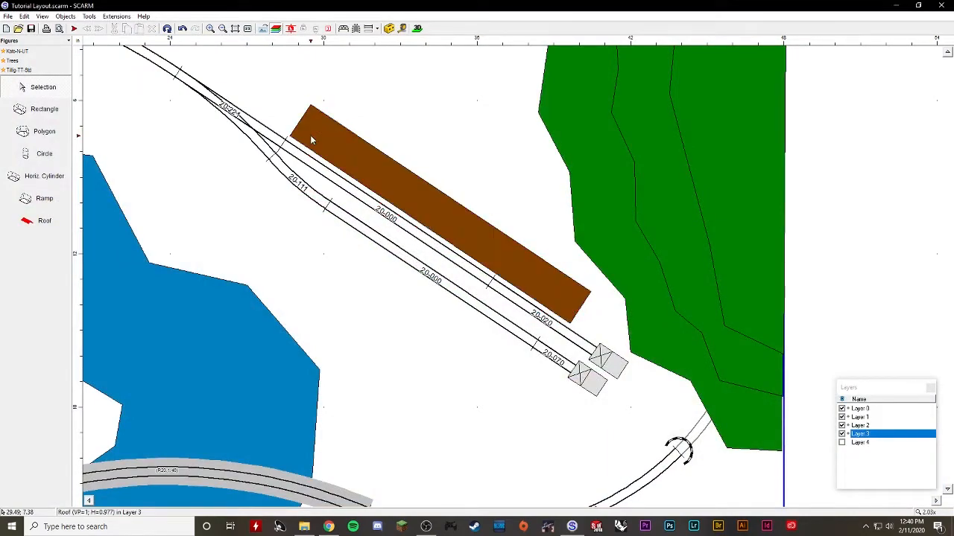
pyautogui.click(54, 224)
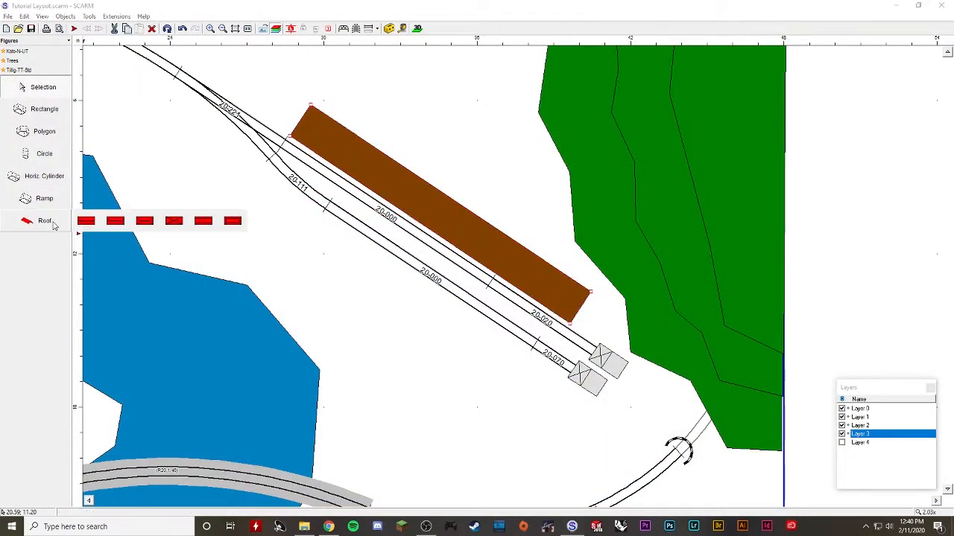
pyautogui.click(145, 225)
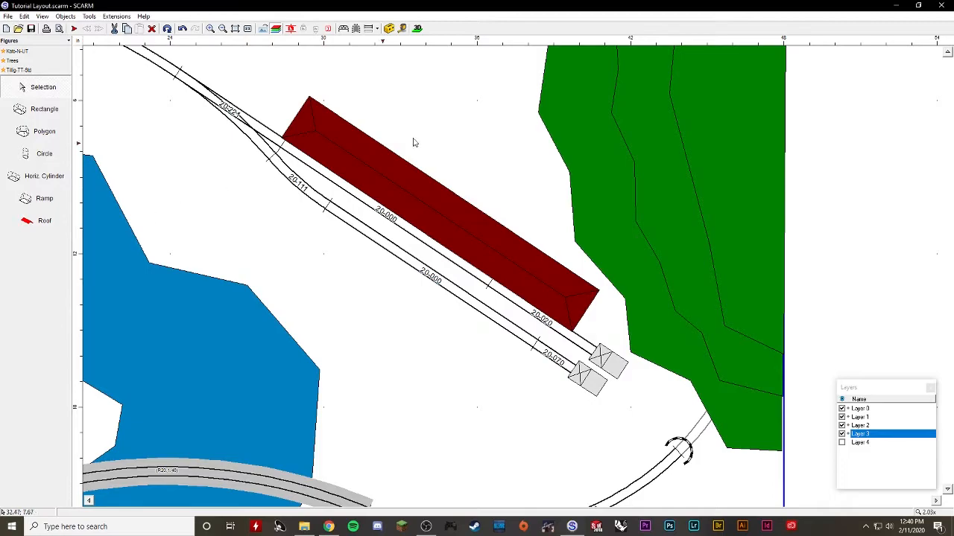
# - Inspect the hipped roof and the whole layout from several angles in the 3D view
pyautogui.click(417, 28)
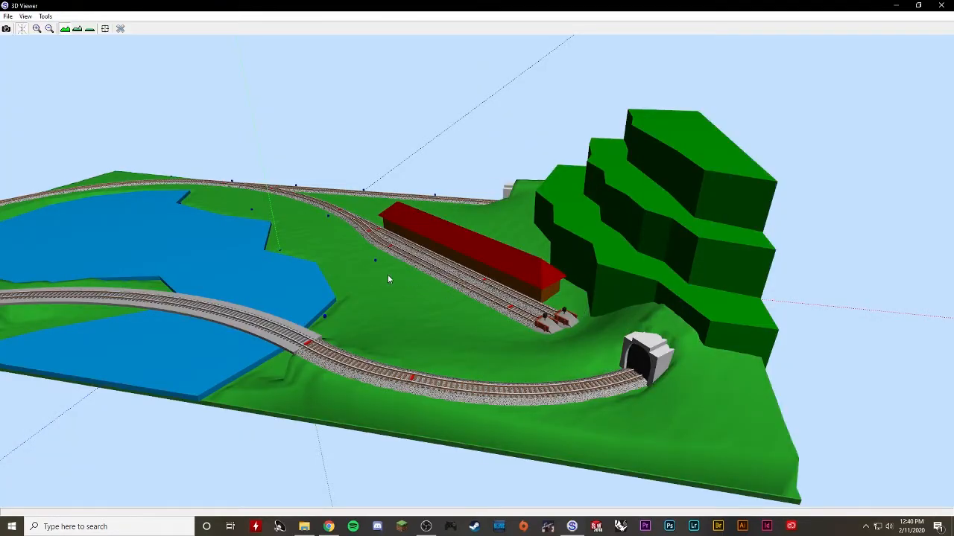
pyautogui.scroll(-2, 388, 276)
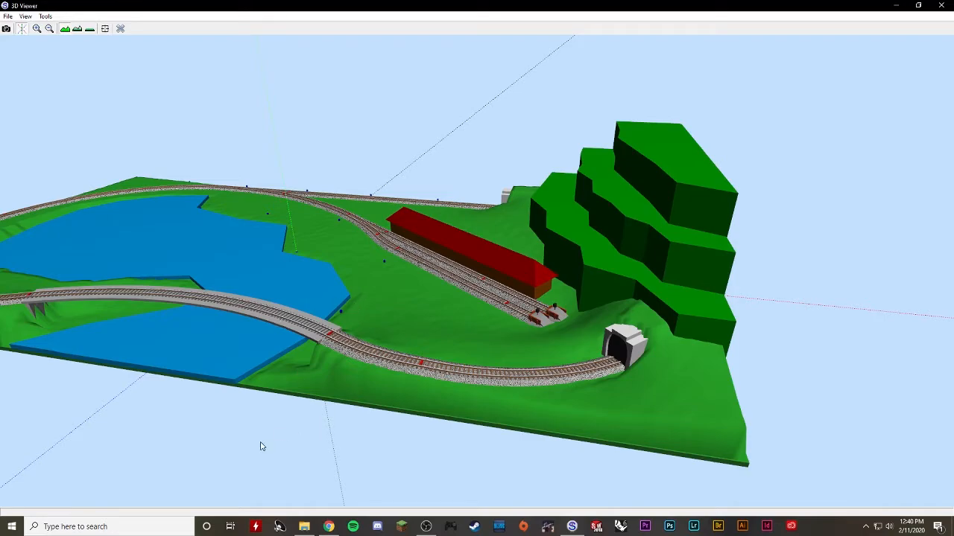
pyautogui.moveTo(207, 440); pyautogui.dragTo(230, 427)
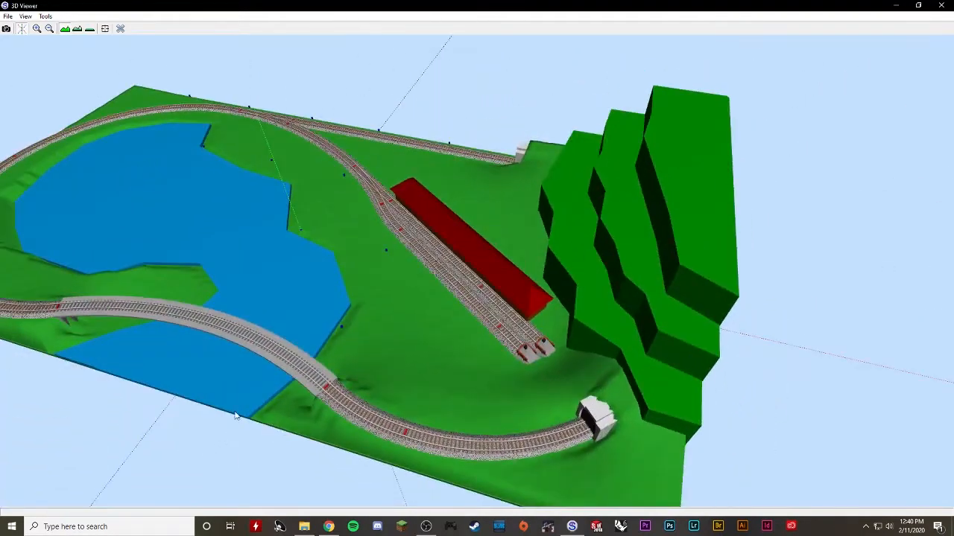
pyautogui.scroll(-2, 310, 322)
pyautogui.moveTo(317, 419); pyautogui.dragTo(330, 422)
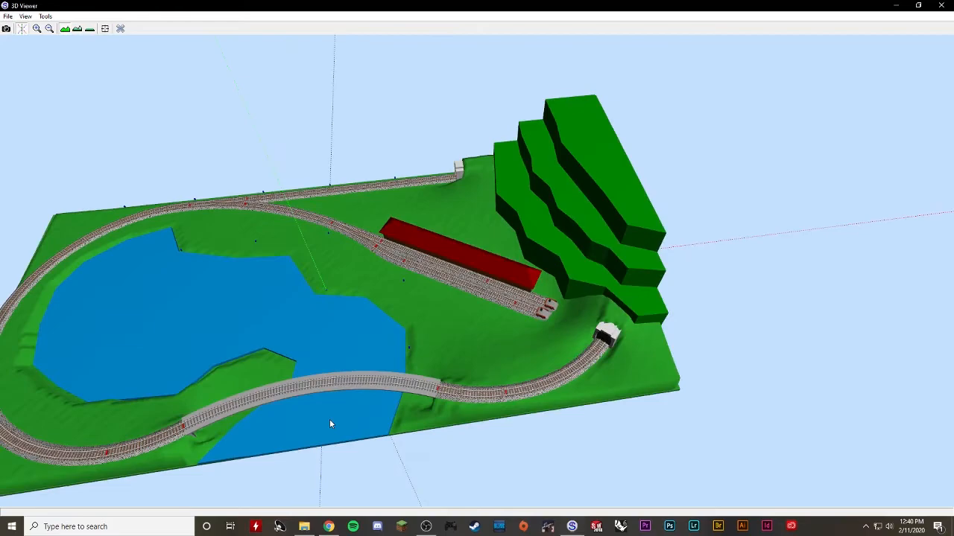
pyautogui.moveTo(449, 448); pyautogui.dragTo(393, 463)
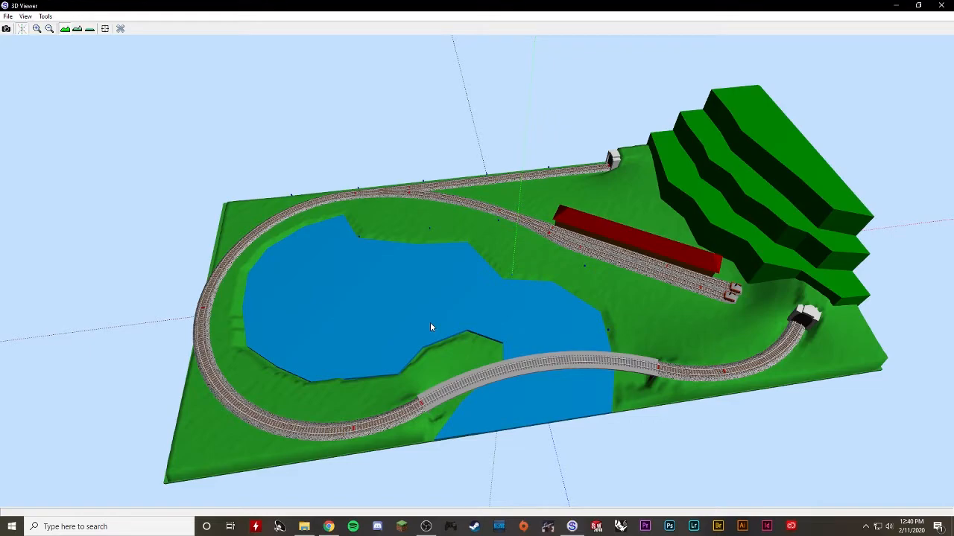
pyautogui.click(119, 28)
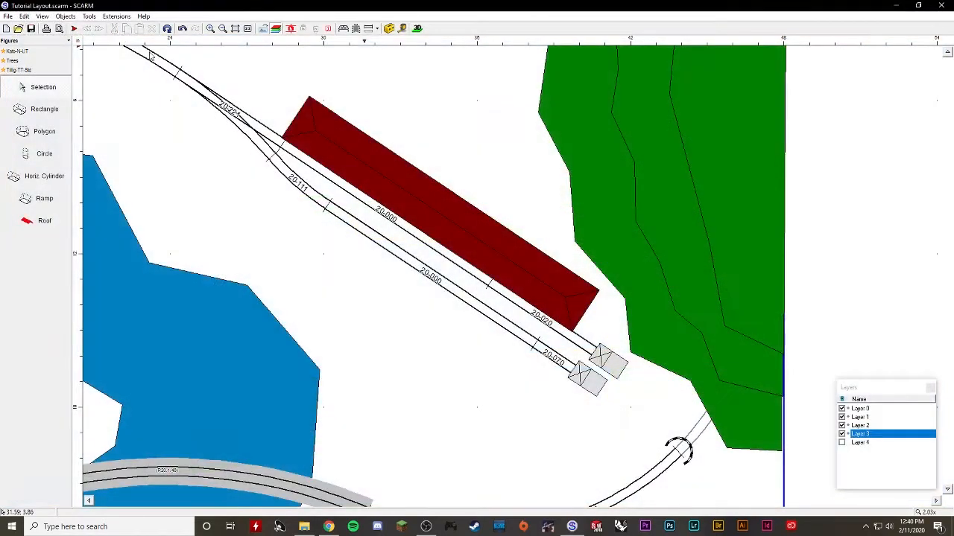
# - Make Layer 4 the active layer and load the Trees object library, browsing as far as the fir trees
pyautogui.click(864, 443)
pyautogui.click(26, 88)
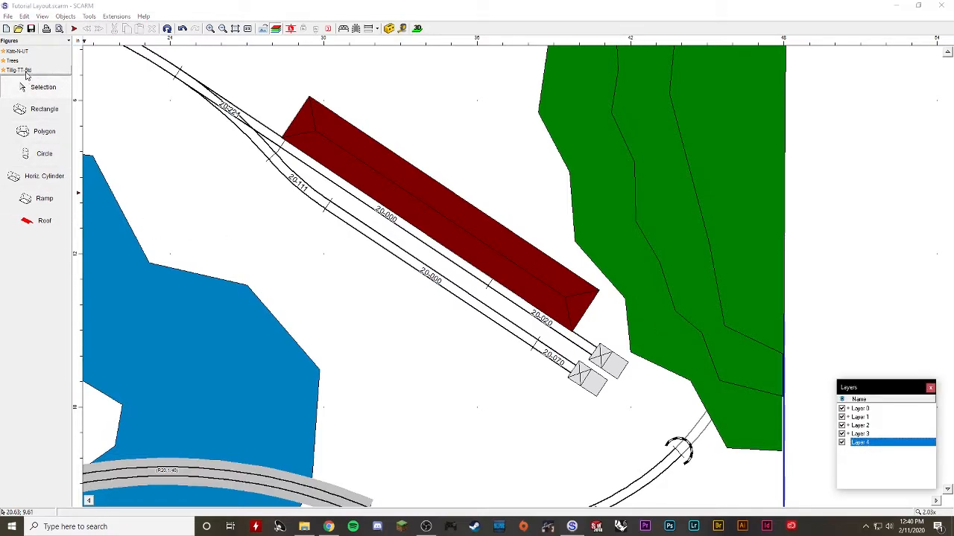
pyautogui.click(69, 42)
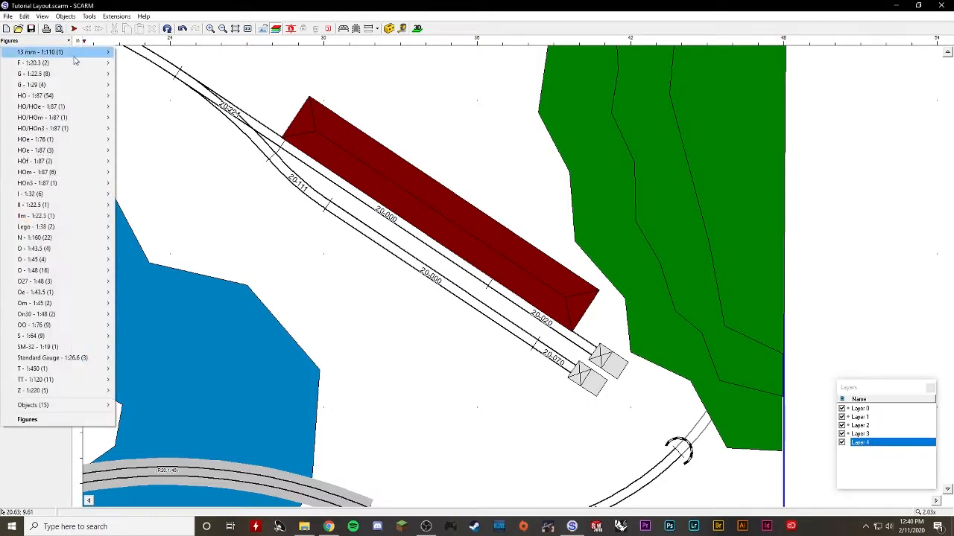
pyautogui.moveTo(76, 405)
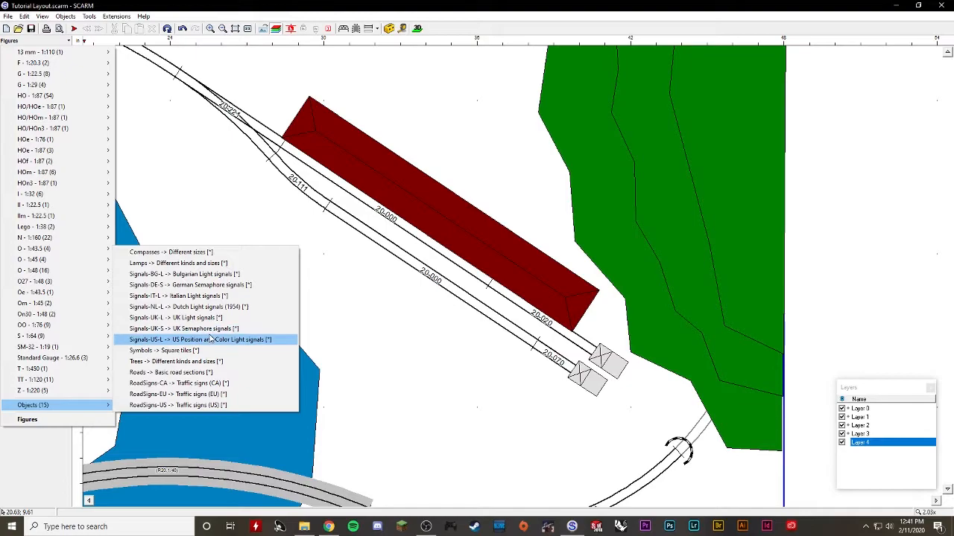
pyautogui.click(206, 363)
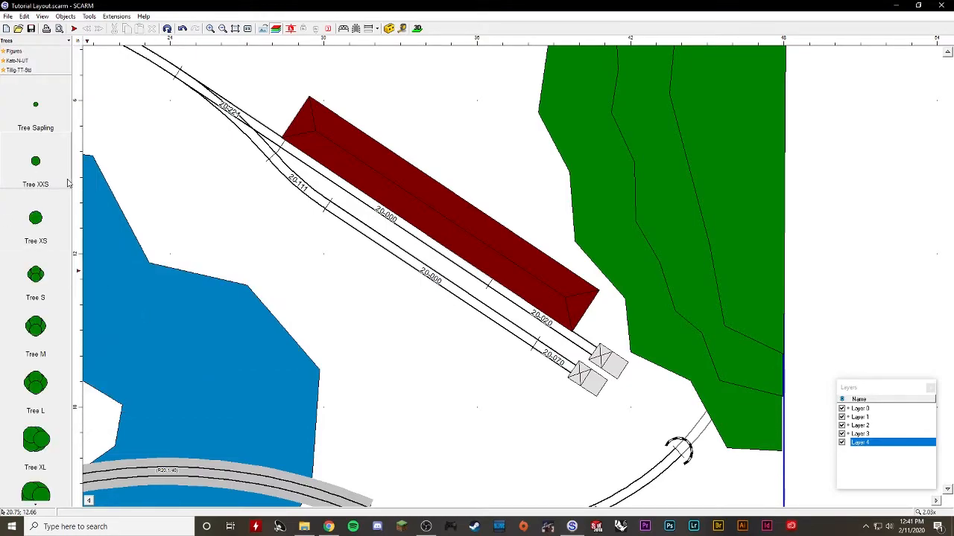
pyautogui.scroll(-2, 67, 183)
pyautogui.scroll(2, 63, 192)
pyautogui.scroll(-5, 54, 179)
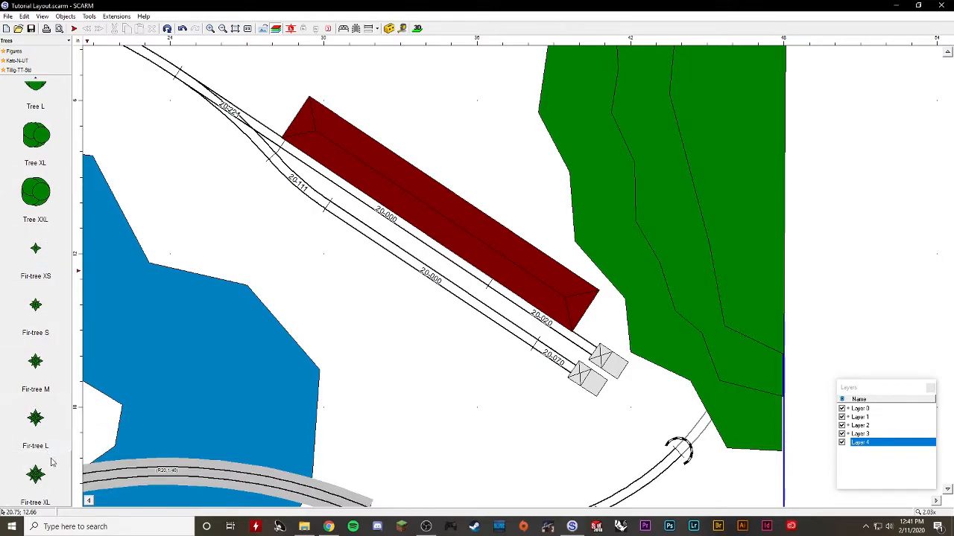
# - Try placing a Fir-tree XL on the building's roof
pyautogui.moveTo(46, 483); pyautogui.dragTo(520, 276)
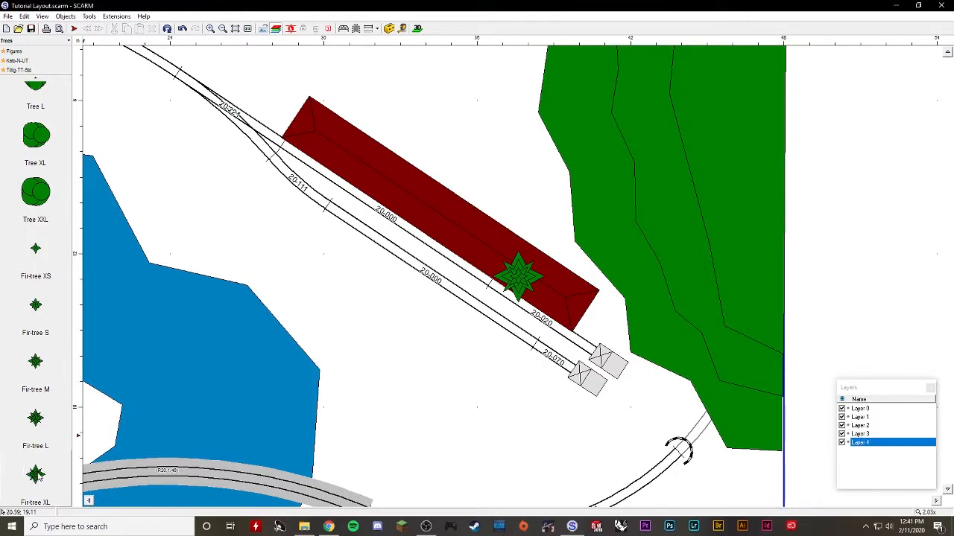
pyautogui.click(519, 275)
pyautogui.click(518, 293)
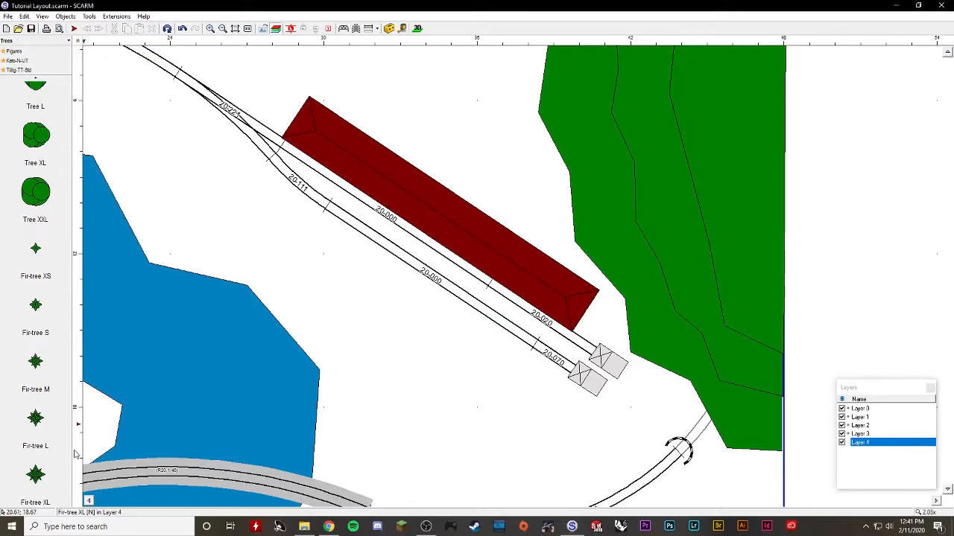
# - Place three Fir-tree XL objects spaced out in the open ground between the lower siding, the lake and the curved track
pyautogui.click(35, 477)
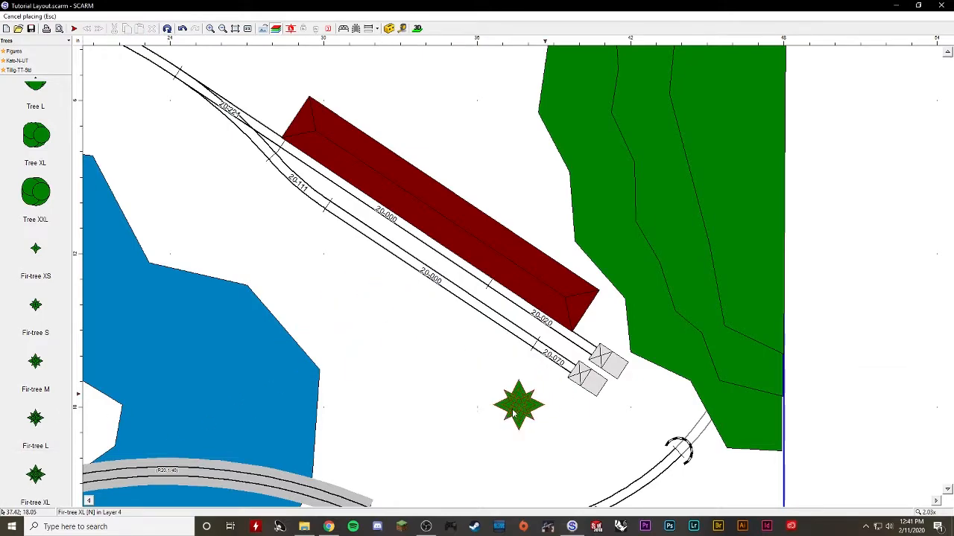
pyautogui.click(553, 441)
pyautogui.click(35, 477)
pyautogui.click(422, 375)
pyautogui.click(35, 477)
pyautogui.click(255, 254)
# - Add one Fir-tree XL between the building and the hill and another on the lake's shore below the sidings
pyautogui.click(35, 477)
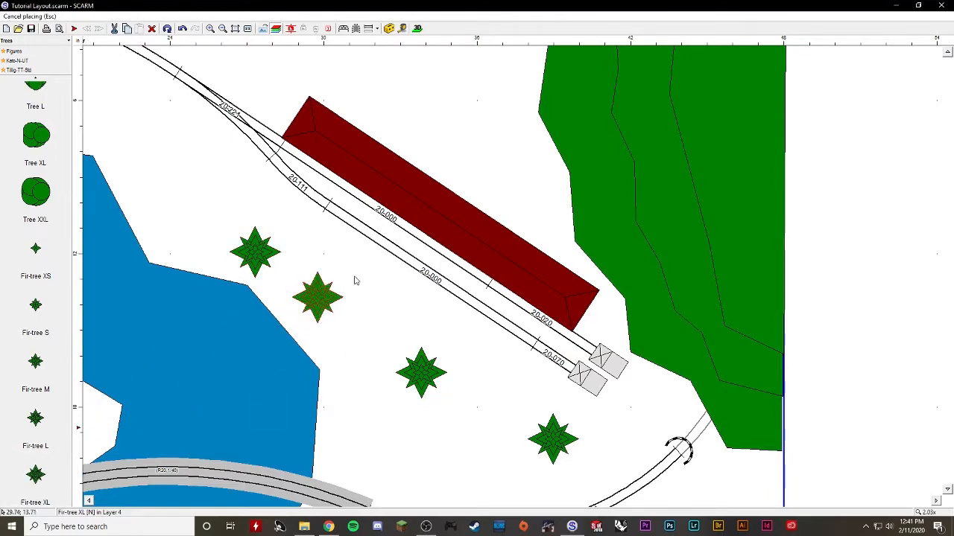
pyautogui.click(491, 154)
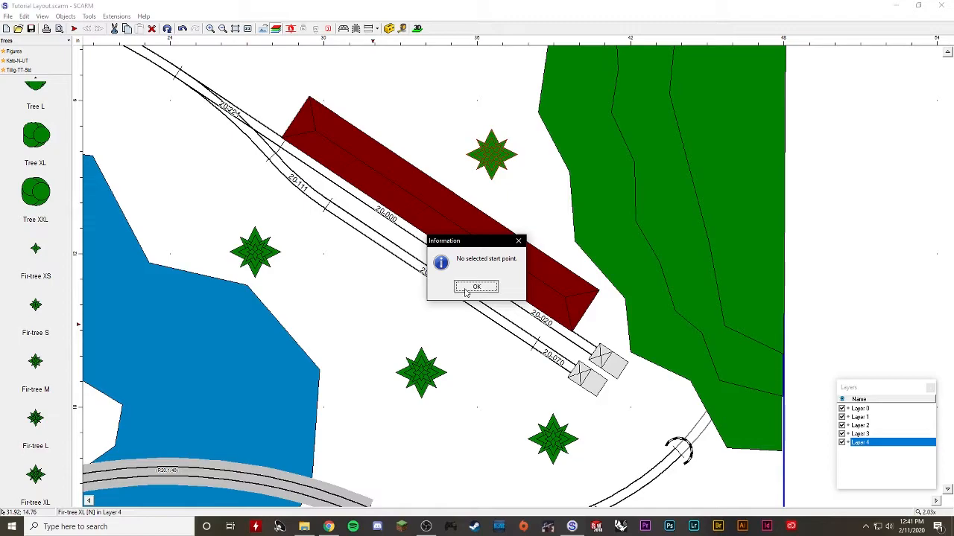
pyautogui.click(475, 287)
pyautogui.click(35, 477)
pyautogui.click(307, 319)
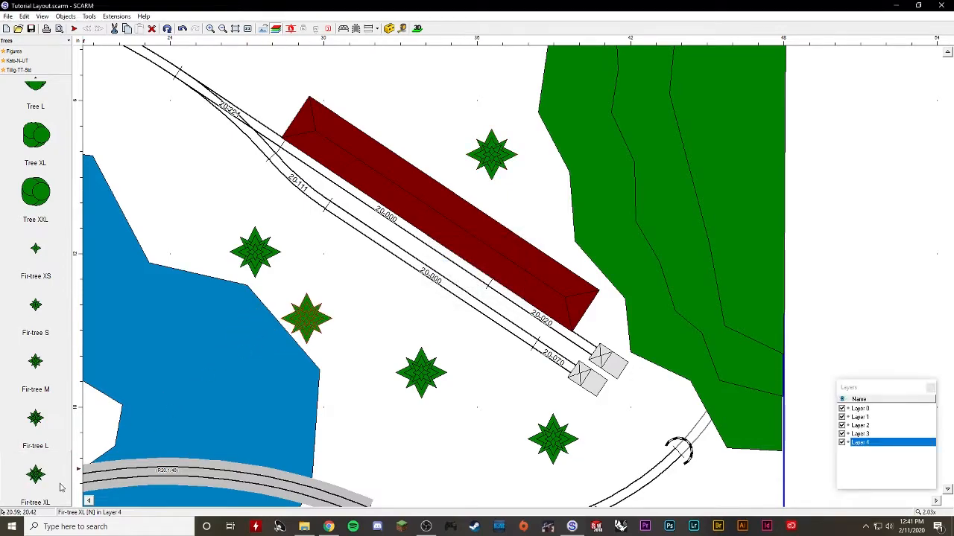
# - Place four Fir-tree XL objects spread over the lower and middle terraces of the hill, one above the hidden track
pyautogui.click(33, 481)
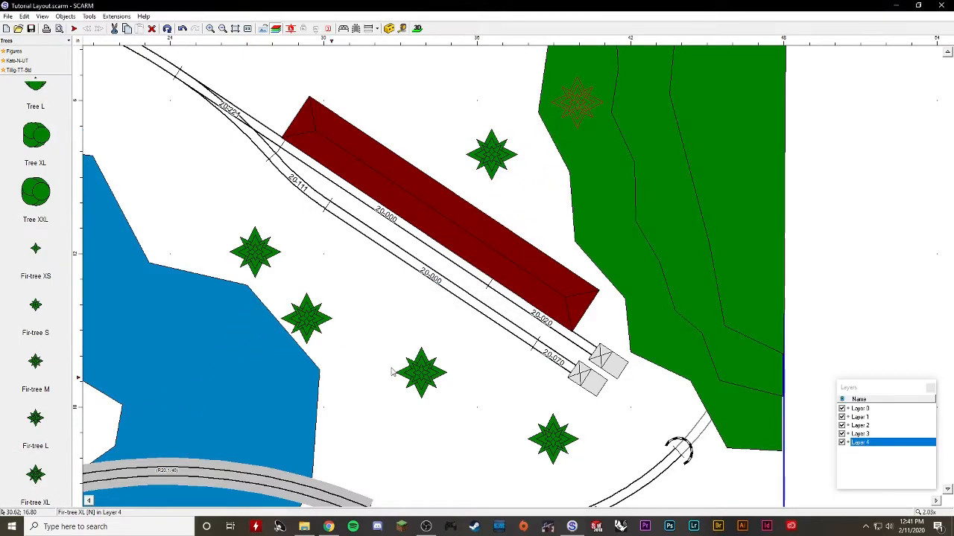
pyautogui.scroll(-5, 322, 384)
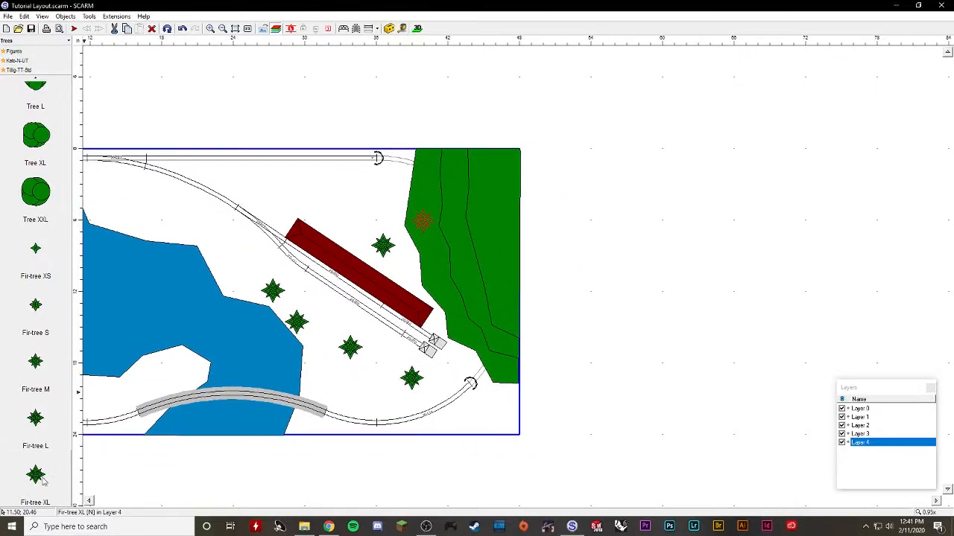
pyautogui.click(47, 483)
pyautogui.click(473, 330)
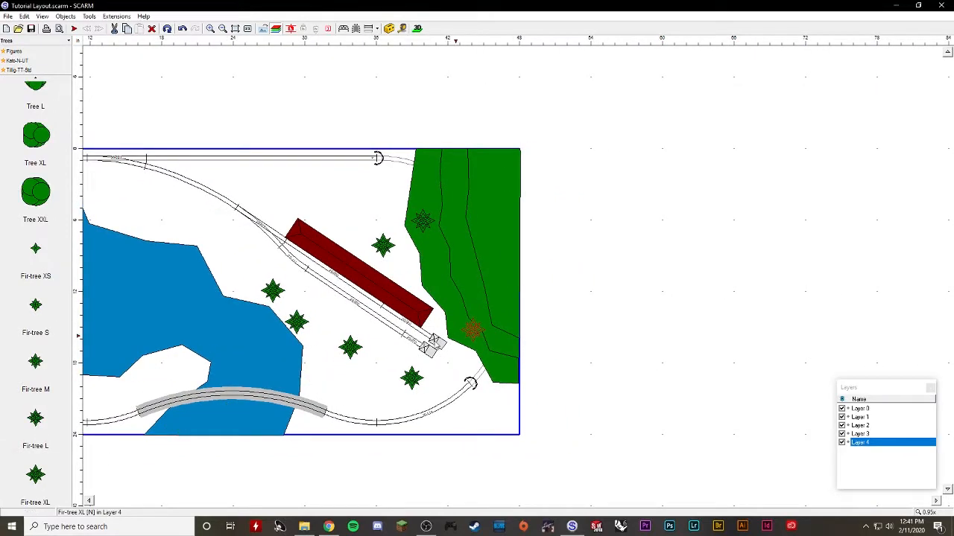
pyautogui.click(42, 482)
pyautogui.click(462, 253)
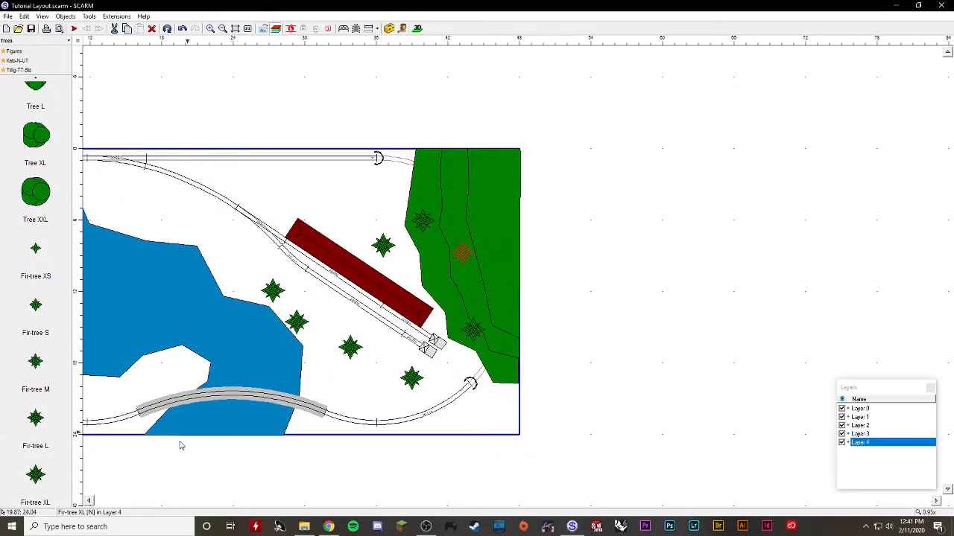
pyautogui.click(37, 483)
pyautogui.click(421, 164)
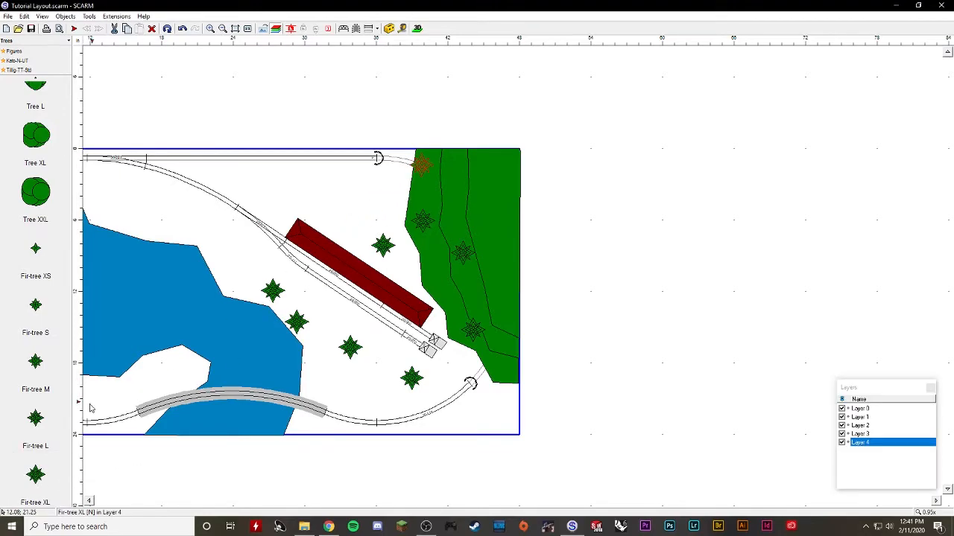
# - Place one Fir-tree XL between the straight track's tunnel portal and the building, and two on the hill's top terrace
pyautogui.click(41, 479)
pyautogui.click(365, 184)
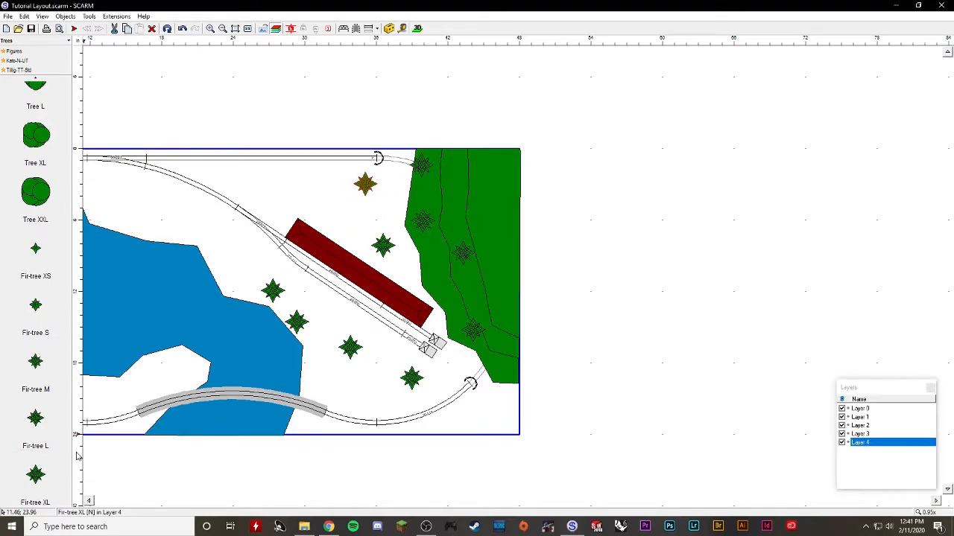
pyautogui.click(42, 481)
pyautogui.click(504, 182)
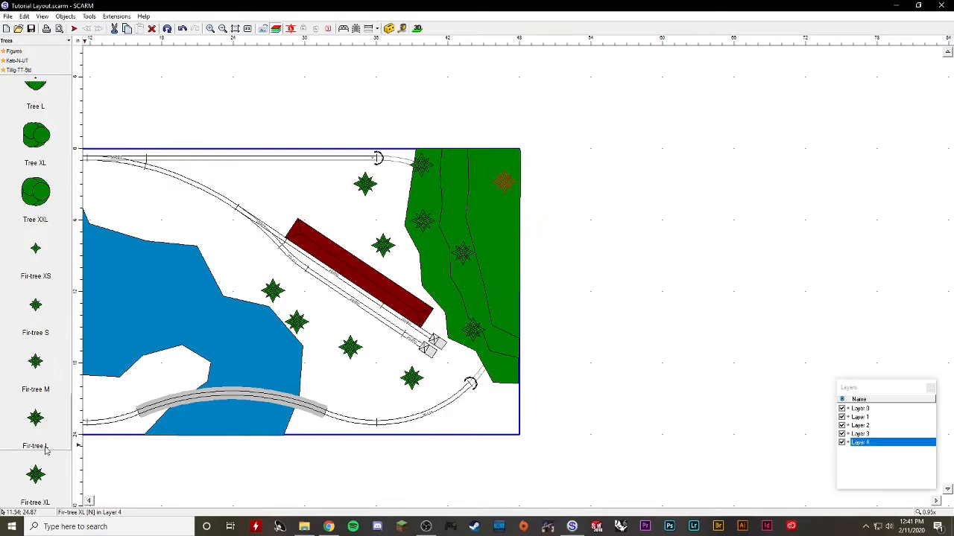
pyautogui.click(39, 483)
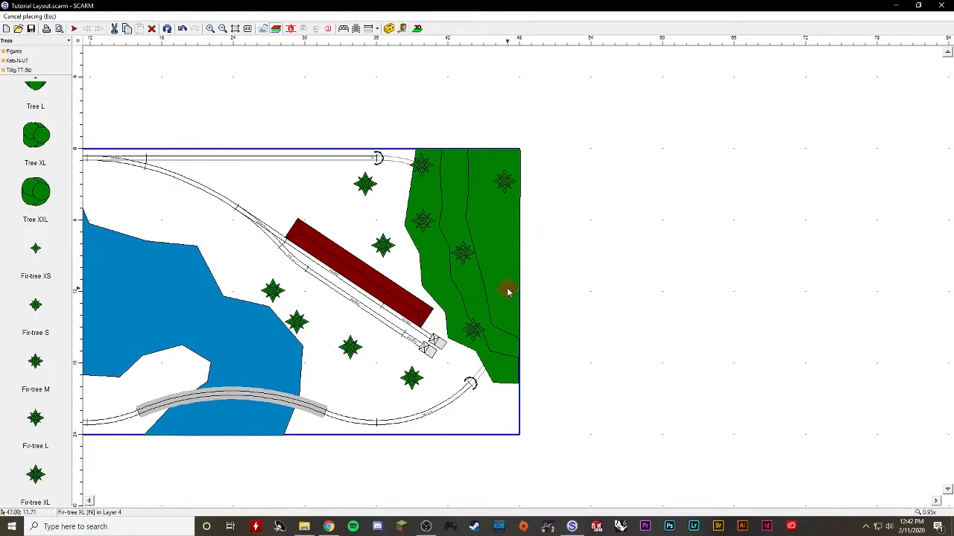
pyautogui.click(507, 289)
pyautogui.click(500, 92)
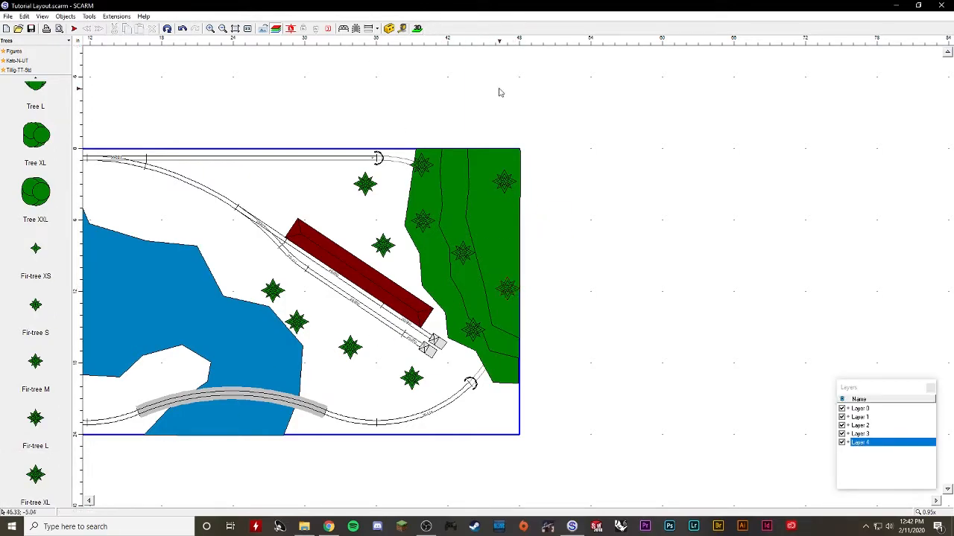
# - Check in the 3D view how the fir trees sit on the hill's terraces
pyautogui.click(418, 29)
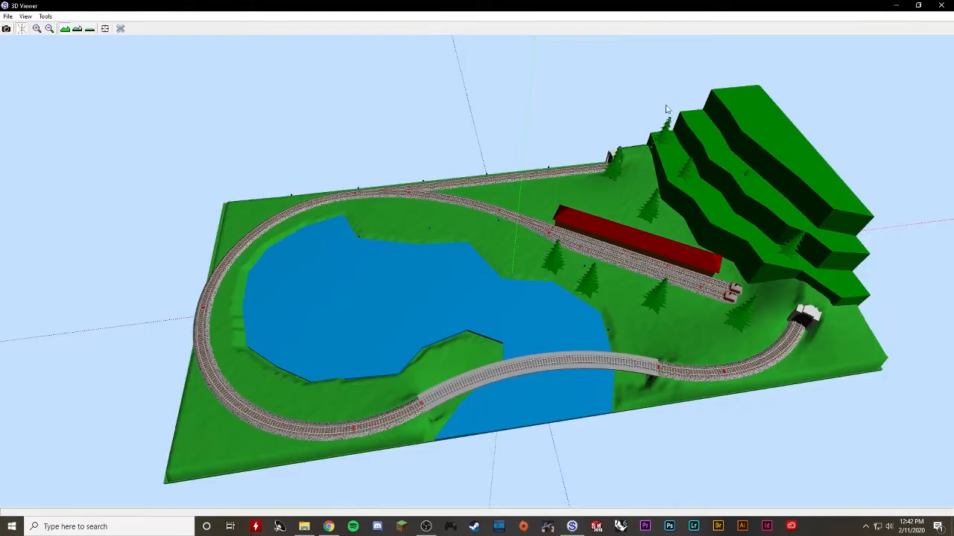
pyautogui.moveTo(704, 345); pyautogui.dragTo(783, 256)
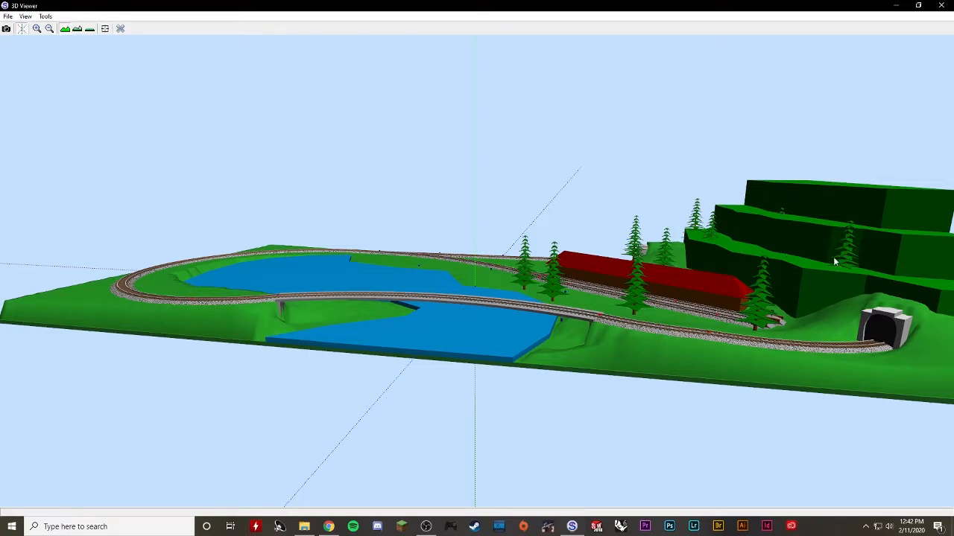
pyautogui.click(120, 29)
# - Raise the vertical position of the fir tree in the centre of the hill's middle terrace to that terrace's surface
pyautogui.click(463, 254)
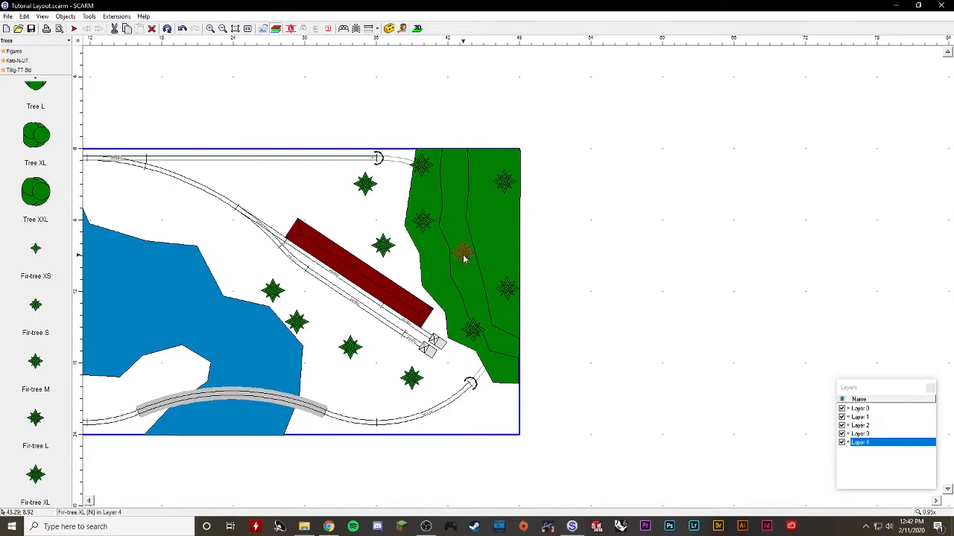
pyautogui.rightClick(464, 255)
pyautogui.click(489, 410)
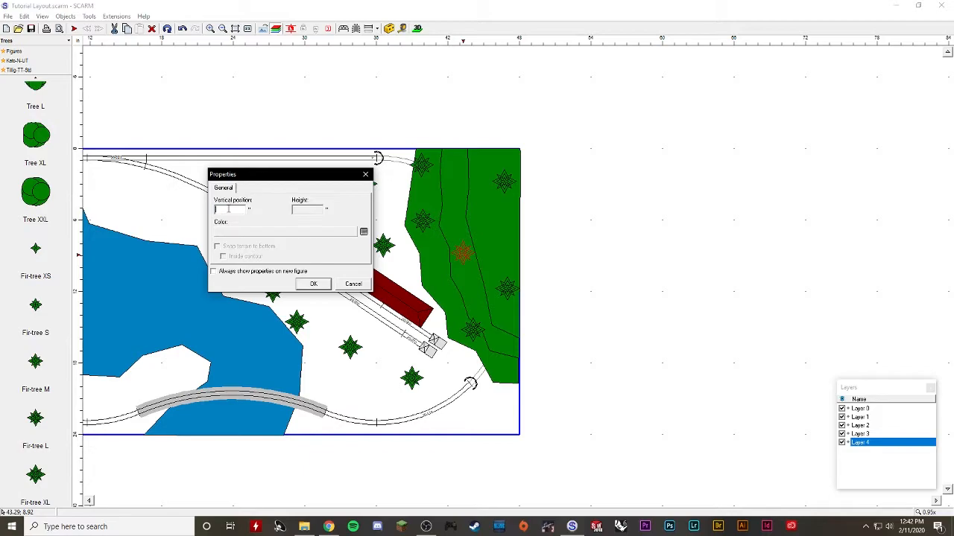
pyautogui.click(313, 285)
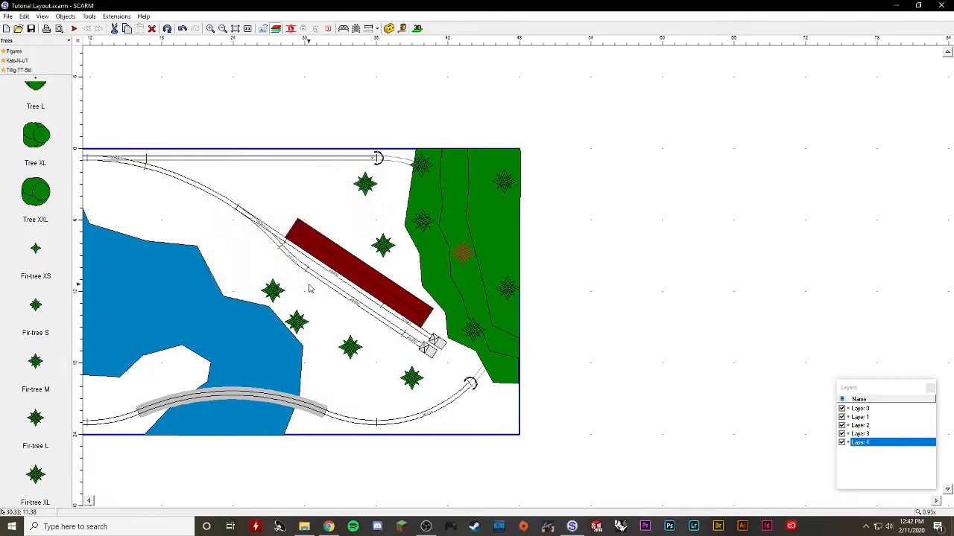
# - Raise the vertical position of both fir trees on the hill's top terrace together so they stand on its surface
pyautogui.click(504, 183)
pyautogui.keyDown('shift'); pyautogui.click(508, 295); pyautogui.keyUp('shift')
pyautogui.rightClick(508, 294)
pyautogui.click(526, 444)
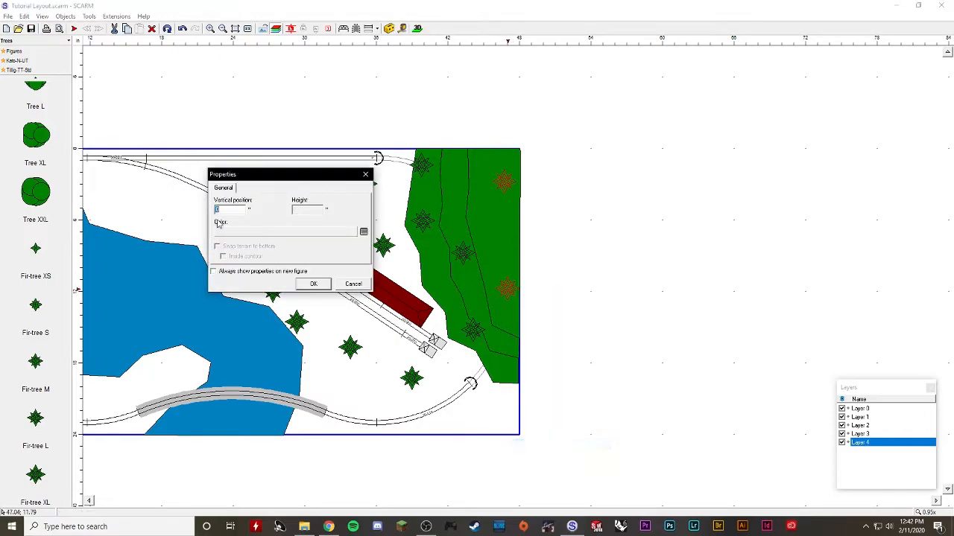
pyautogui.click(315, 287)
pyautogui.click(530, 269)
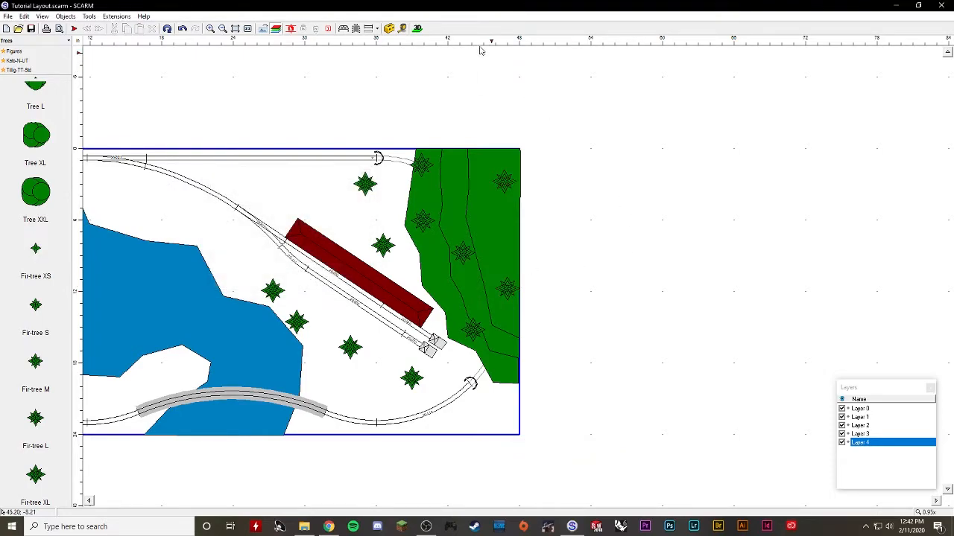
# - Inspect the raised hill trees from above and from the side in the 3D view
pyautogui.click(418, 29)
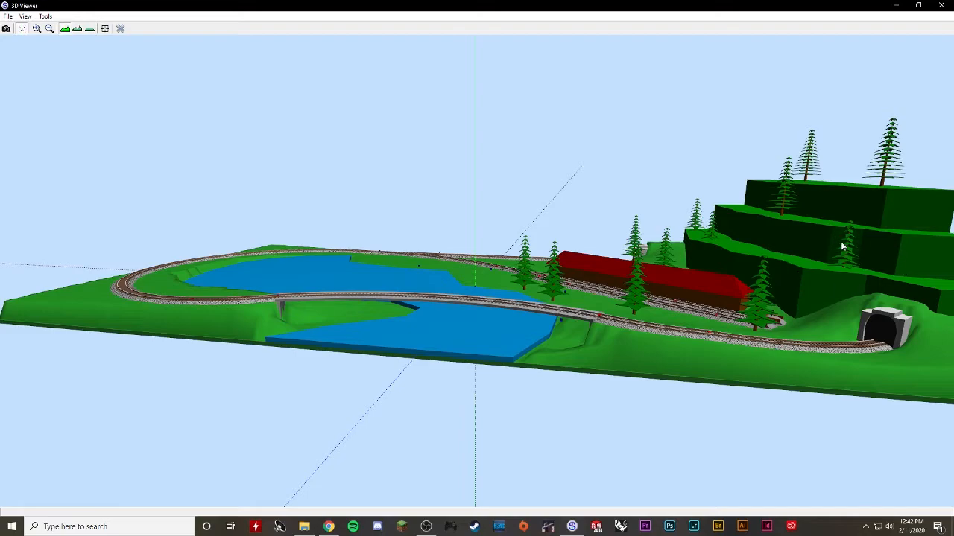
pyautogui.moveTo(867, 258); pyautogui.dragTo(749, 338)
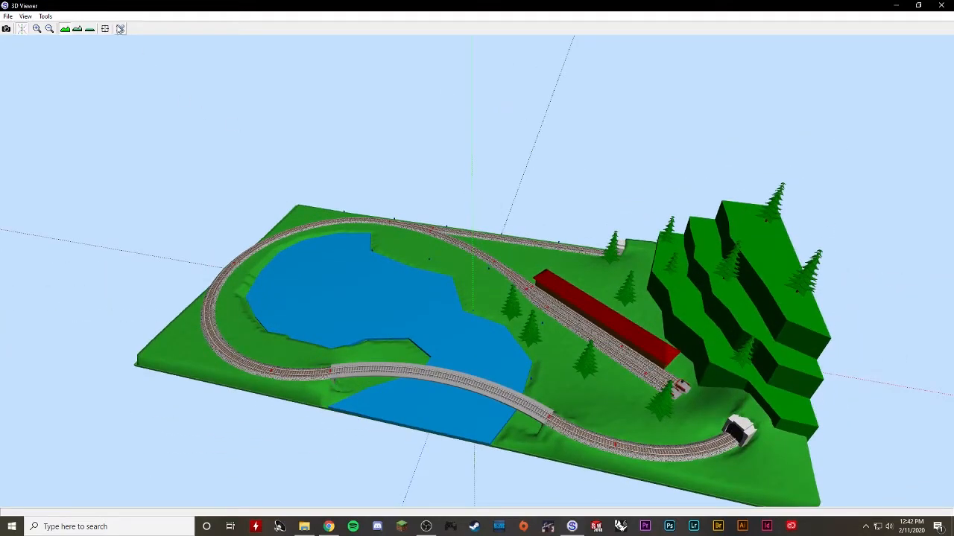
pyautogui.click(120, 29)
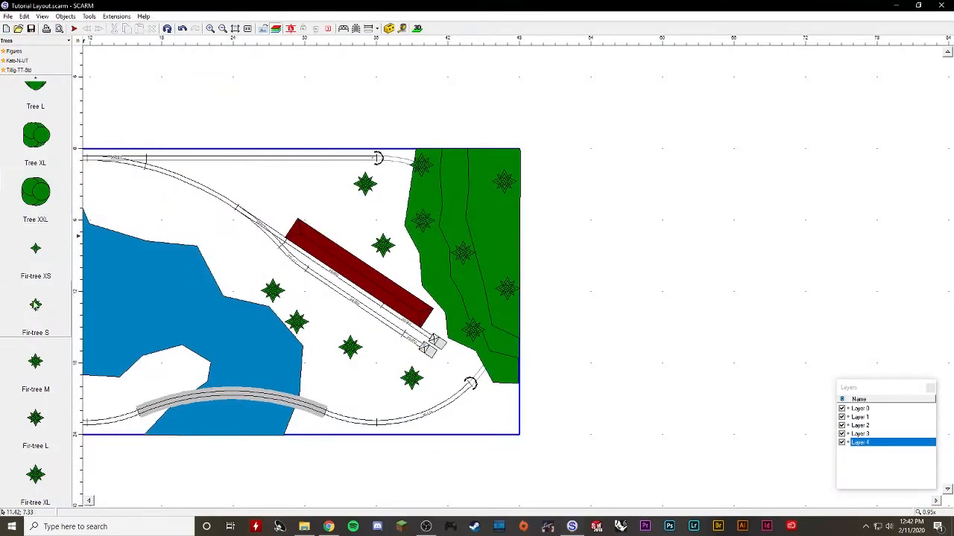
# - Place three Fir-tree M objects: at the hill's outer edge, beside the lake near the bridge's end, and just below the lower siding
pyautogui.click(36, 365)
pyautogui.click(35, 363)
pyautogui.click(34, 365)
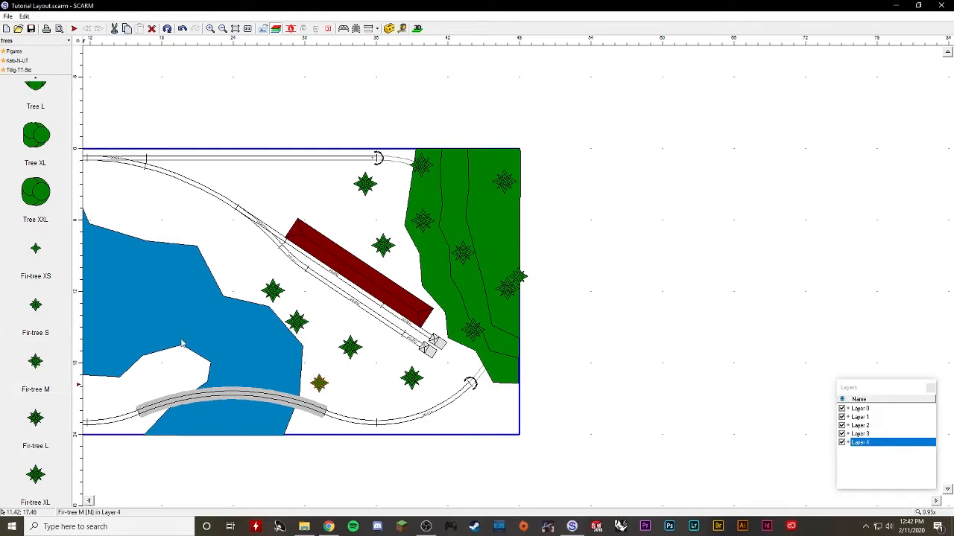
pyautogui.click(347, 319)
# - Add a Fir-tree S and a Fir-tree L between the building and the hill, and a Fir-tree S just below the lower siding
pyautogui.click(29, 301)
pyautogui.click(388, 212)
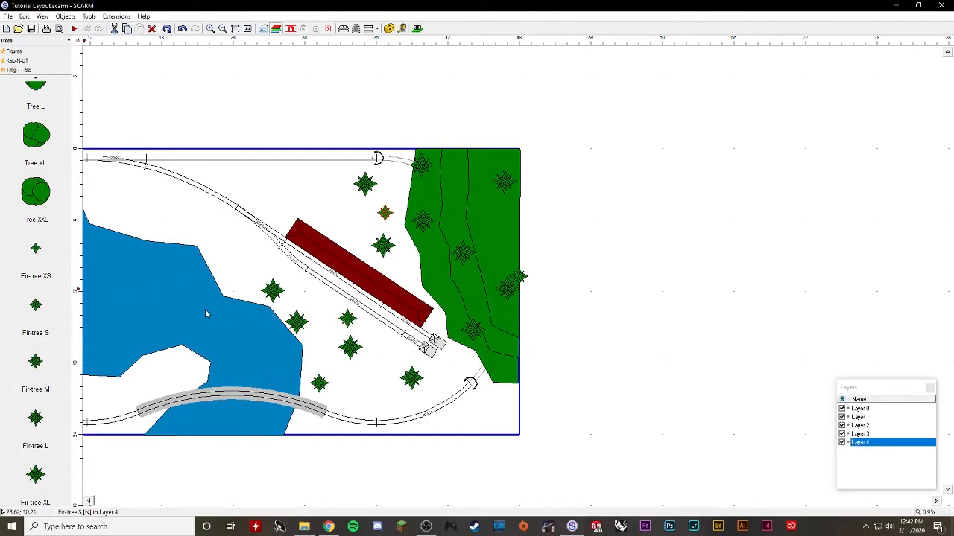
pyautogui.click(35, 419)
pyautogui.click(356, 231)
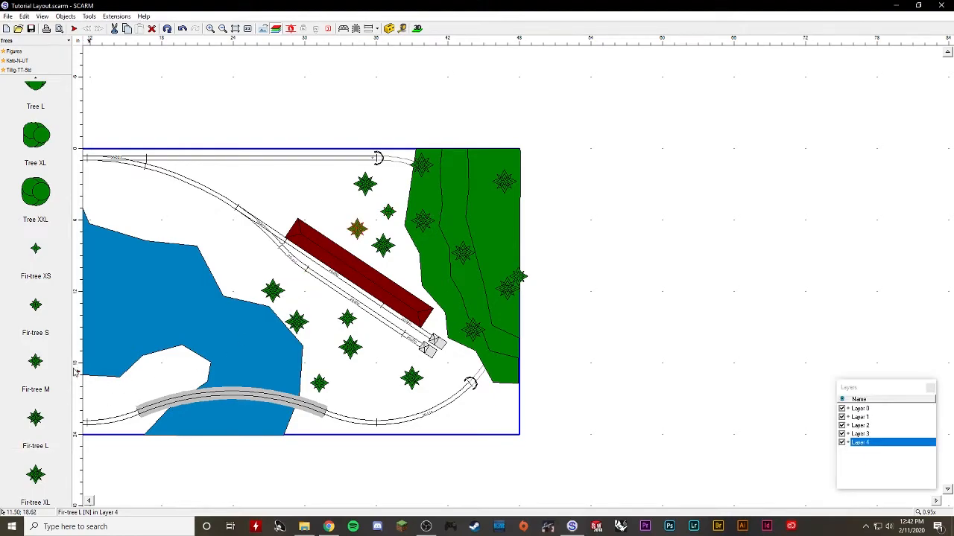
pyautogui.click(36, 330)
pyautogui.click(319, 301)
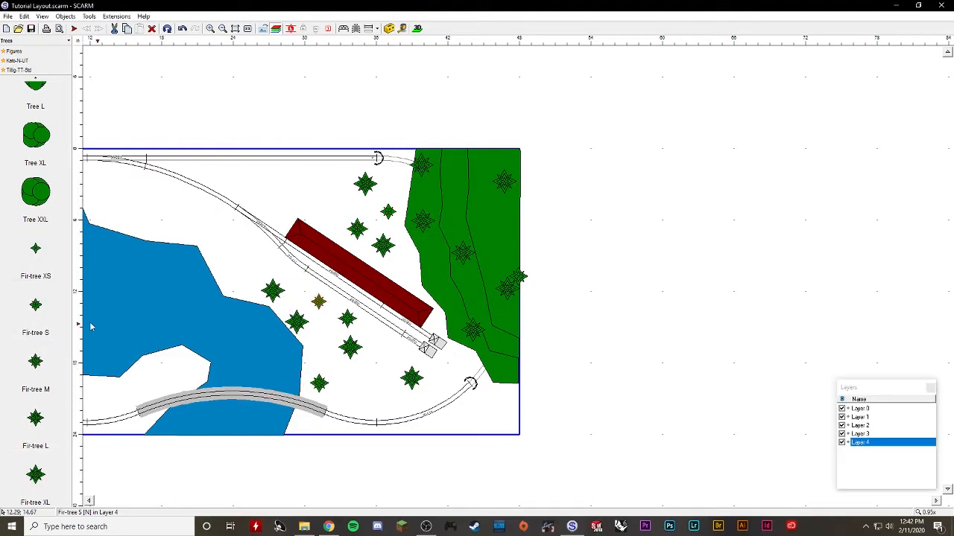
# - Place two Fir-tree M objects near the siding turnout, one on the lake side and one above the track
pyautogui.click(34, 365)
pyautogui.click(257, 255)
pyautogui.click(34, 365)
pyautogui.click(279, 205)
# - Place three Fir-tree XS objects: between the lake and the siding turnout, at the building's near end, and behind the building
pyautogui.click(35, 248)
pyautogui.click(232, 245)
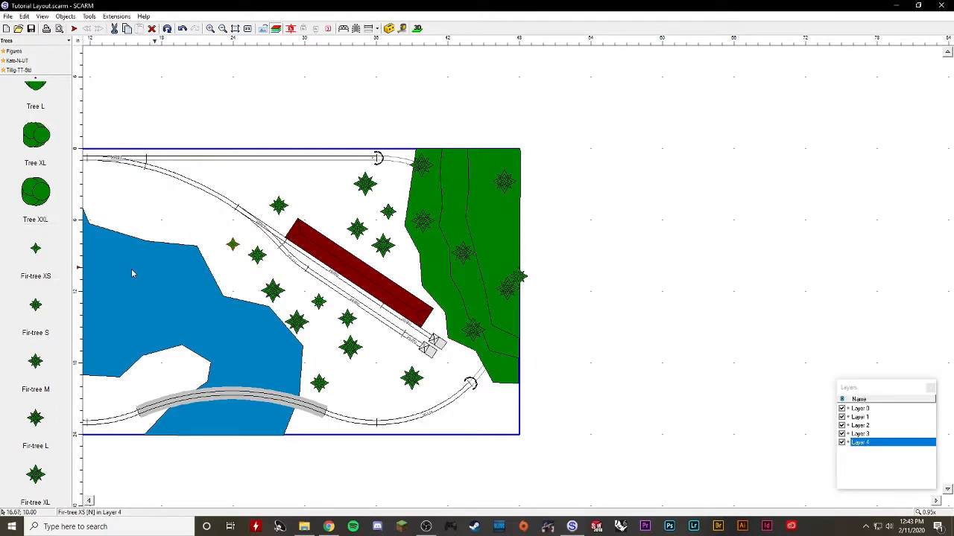
pyautogui.click(35, 248)
pyautogui.click(285, 223)
pyautogui.click(36, 251)
pyautogui.click(338, 218)
# - Add a Fir-tree S and a Fir-tree XS in the open ground between the sidings and the lower curved track
pyautogui.click(35, 313)
pyautogui.click(360, 381)
pyautogui.click(35, 249)
pyautogui.click(389, 383)
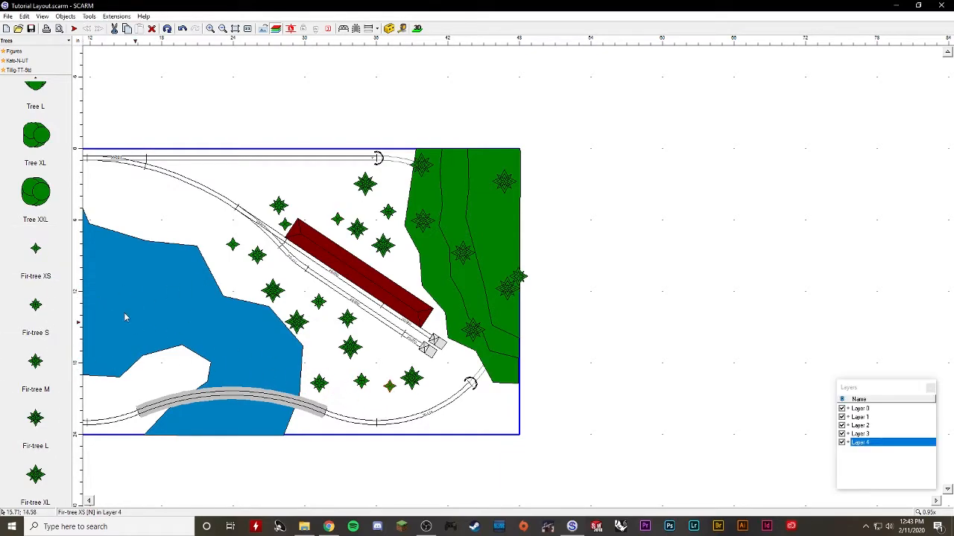
# - Place one Fir-tree XS in the board corner outside the curved track and two on the hill's lowest terrace, then check them in 3D
pyautogui.click(35, 248)
pyautogui.click(481, 423)
pyautogui.click(35, 248)
pyautogui.click(445, 287)
pyautogui.click(35, 248)
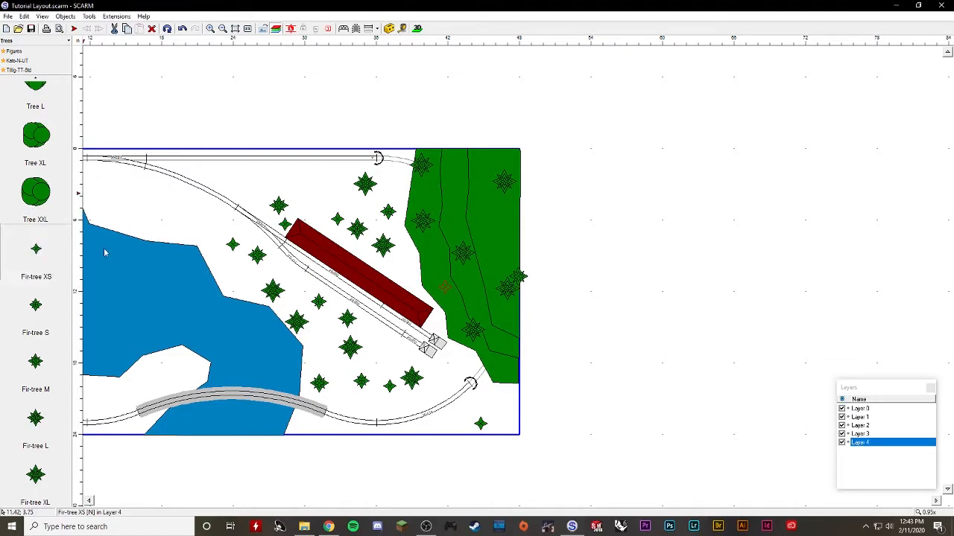
pyautogui.click(434, 259)
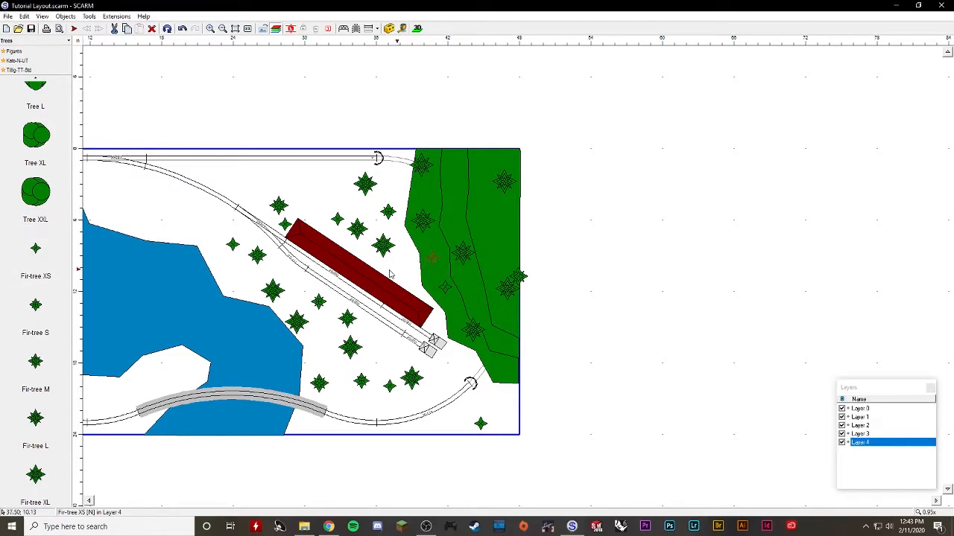
pyautogui.click(418, 28)
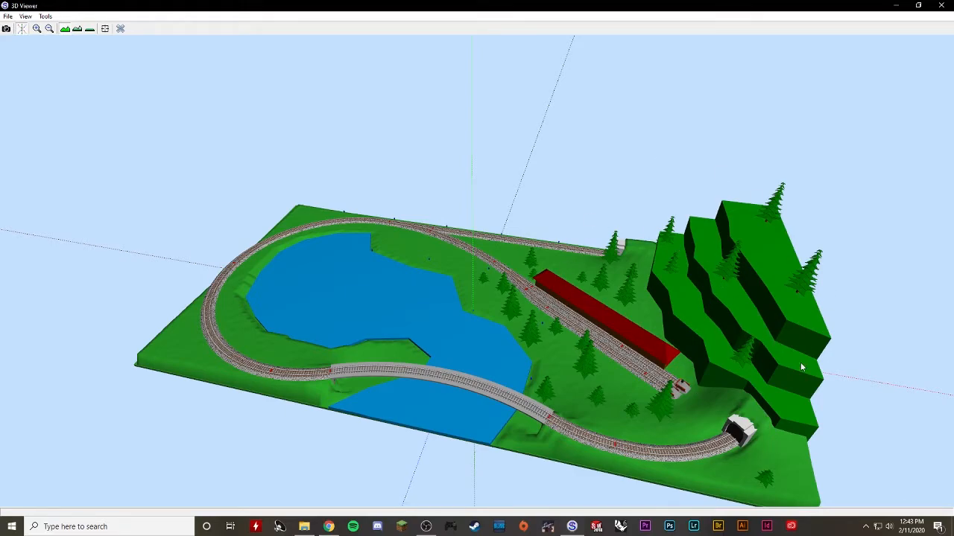
pyautogui.click(120, 30)
# - Place a Tree XL in the board's upper corner outside the track loop and a Tree XXL beside the lake's upper tip
pyautogui.moveTo(186, 224); pyautogui.dragTo(425, 241, button='middle')
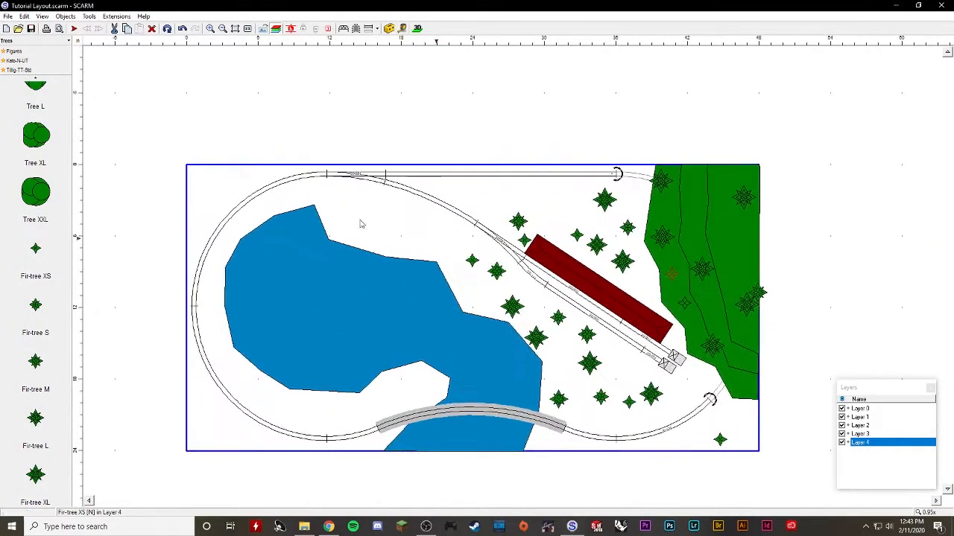
pyautogui.click(31, 132)
pyautogui.click(206, 189)
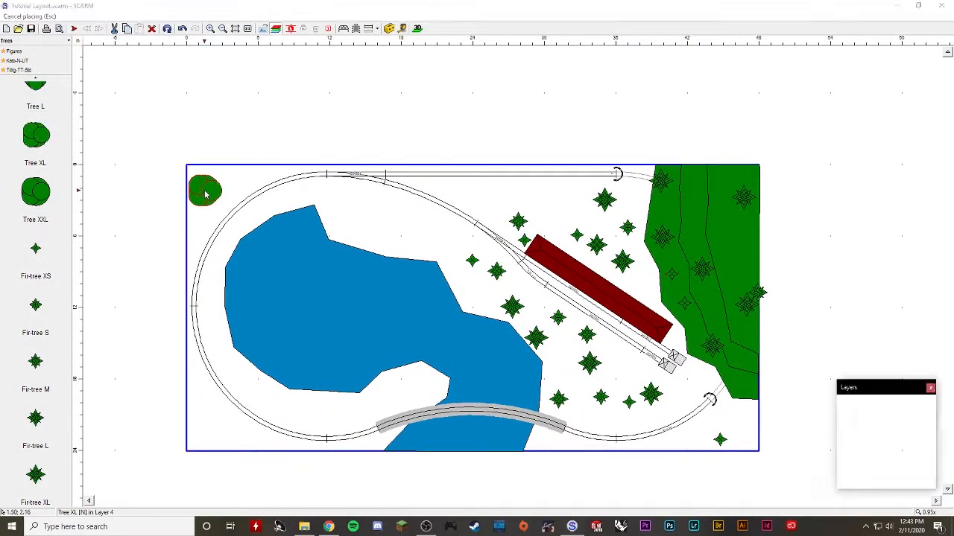
pyautogui.click(340, 206)
# - Place two Tree L objects outside the curved track, one on each side of the corner Tree XL
pyautogui.click(46, 105)
pyautogui.click(239, 183)
pyautogui.click(35, 92)
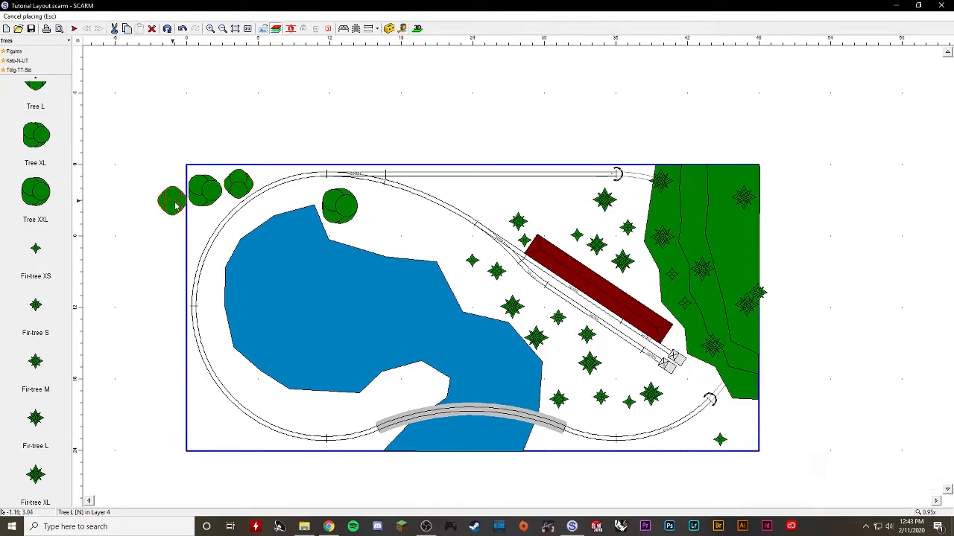
pyautogui.click(197, 222)
# - Add a Tree XXS among the three corner trees and two Tree Sapling objects along the board edge beside them
pyautogui.scroll(2, 254, 208)
pyautogui.scroll(5, 36, 223)
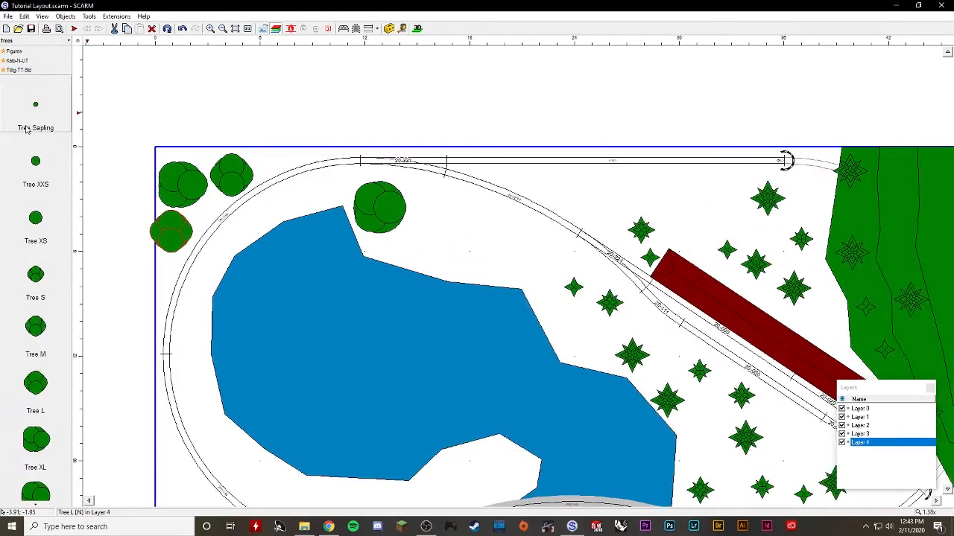
pyautogui.click(36, 161)
pyautogui.click(210, 199)
pyautogui.click(35, 105)
pyautogui.click(35, 108)
pyautogui.click(279, 164)
# - Place a Tree S and a Tree M on the lake's upper shore, between the Tree XXL and the curved track
pyautogui.click(36, 274)
pyautogui.click(250, 266)
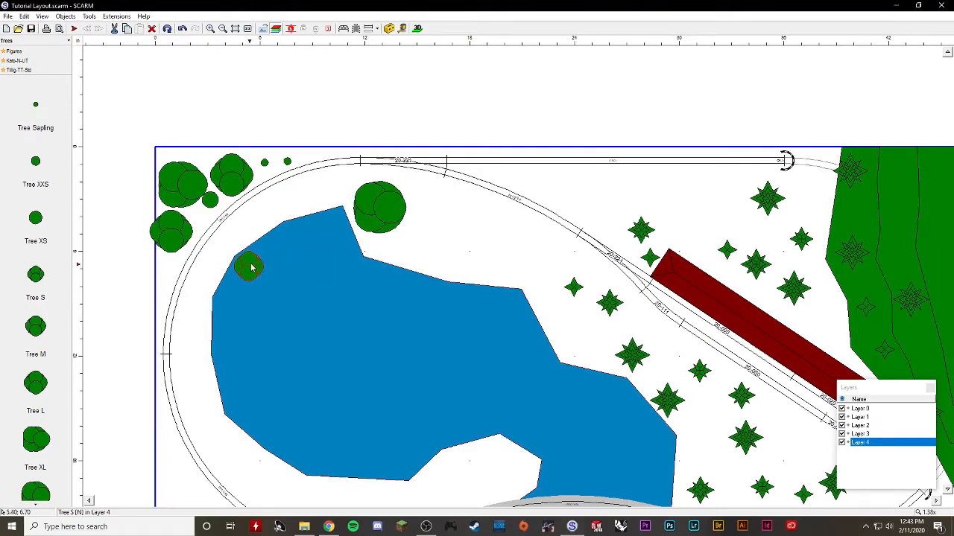
pyautogui.moveTo(251, 268); pyautogui.dragTo(328, 196)
pyautogui.click(36, 326)
pyautogui.moveTo(253, 236); pyautogui.dragTo(288, 213)
# - Continue the shore row toward the curved track with a Tree XS, a Tree XXS and a Tree Sapling
pyautogui.click(43, 241)
pyautogui.click(261, 217)
pyautogui.click(41, 164)
pyautogui.click(244, 235)
pyautogui.click(35, 104)
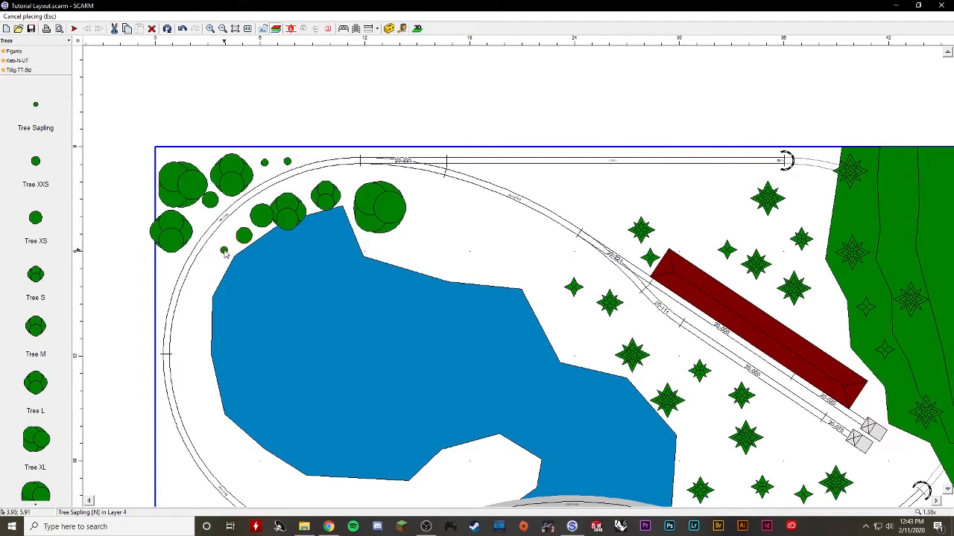
pyautogui.click(223, 251)
# - Place a second Tree XXL on the lake's upper shore, on the side of the first one facing the sidings
pyautogui.scroll(-5, 44, 276)
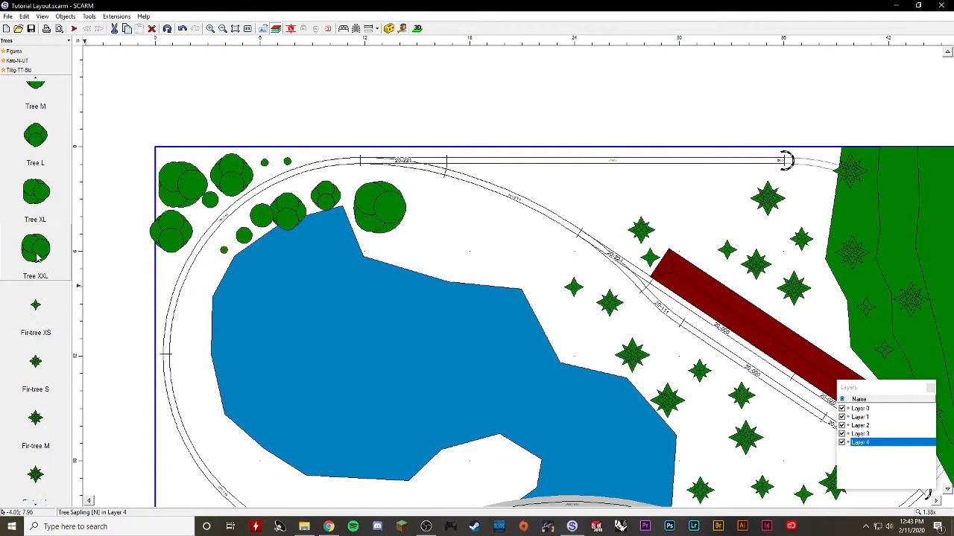
pyautogui.click(37, 255)
pyautogui.click(442, 268)
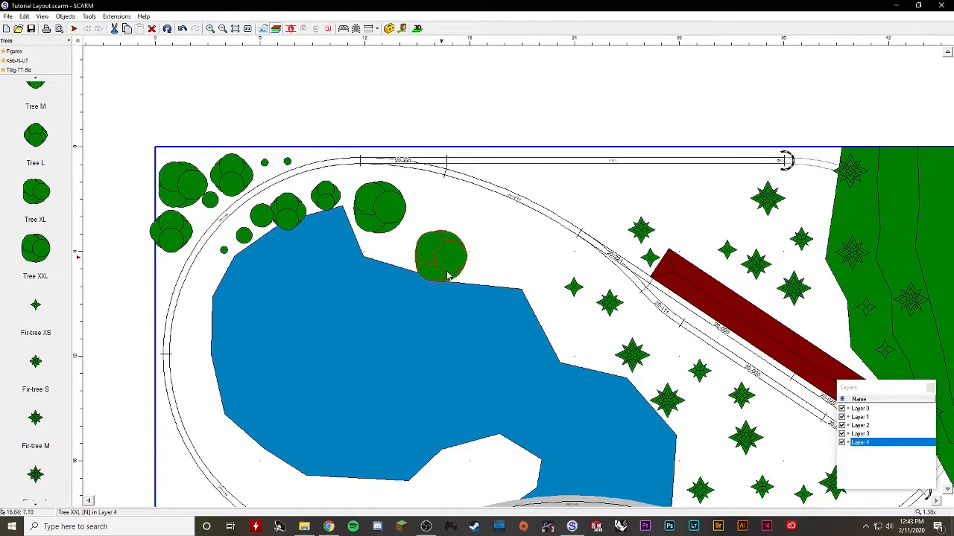
# - Inspect the planted layout from several angles in the 3D view with the axes hidden
pyautogui.click(417, 28)
pyautogui.moveTo(329, 304); pyautogui.dragTo(236, 262)
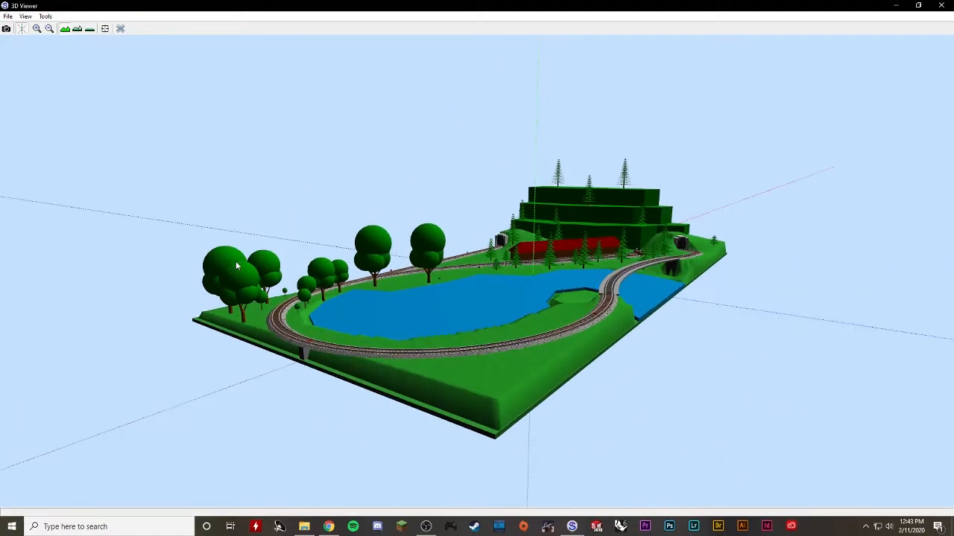
pyautogui.click(23, 29)
pyautogui.moveTo(402, 411)
pyautogui.mouseDown()
pyautogui.moveTo(400, 400)
pyautogui.moveTo(397, 411)
pyautogui.mouseUp()
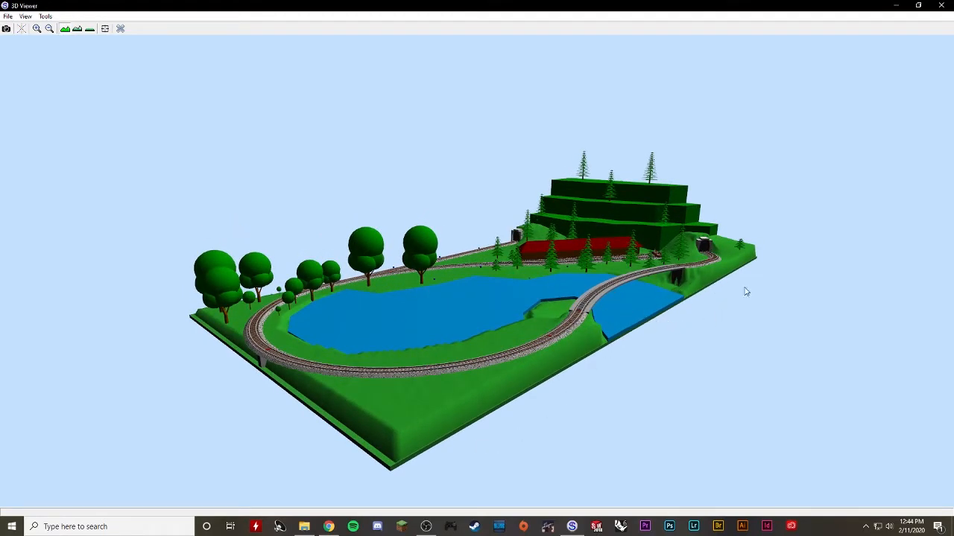
pyautogui.moveTo(757, 302); pyautogui.dragTo(750, 307)
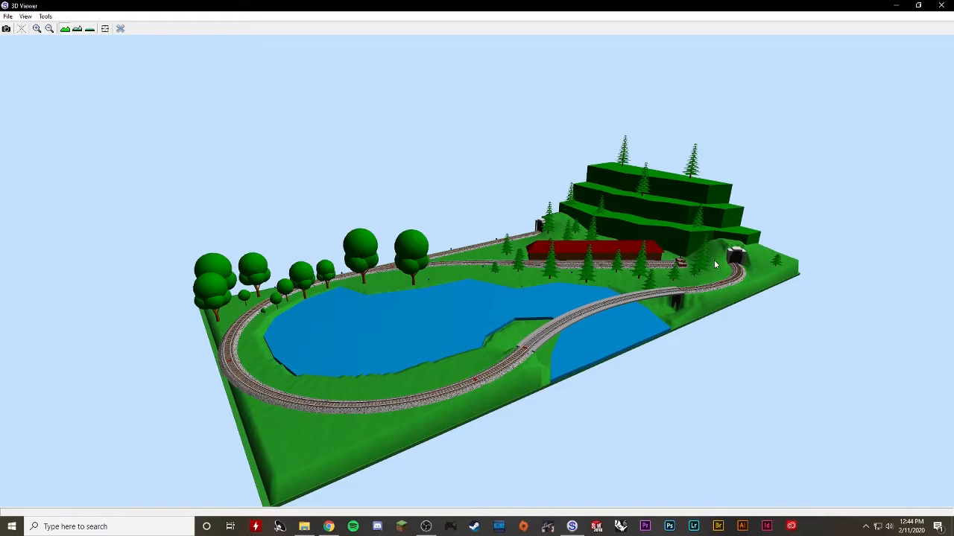
pyautogui.click(121, 28)
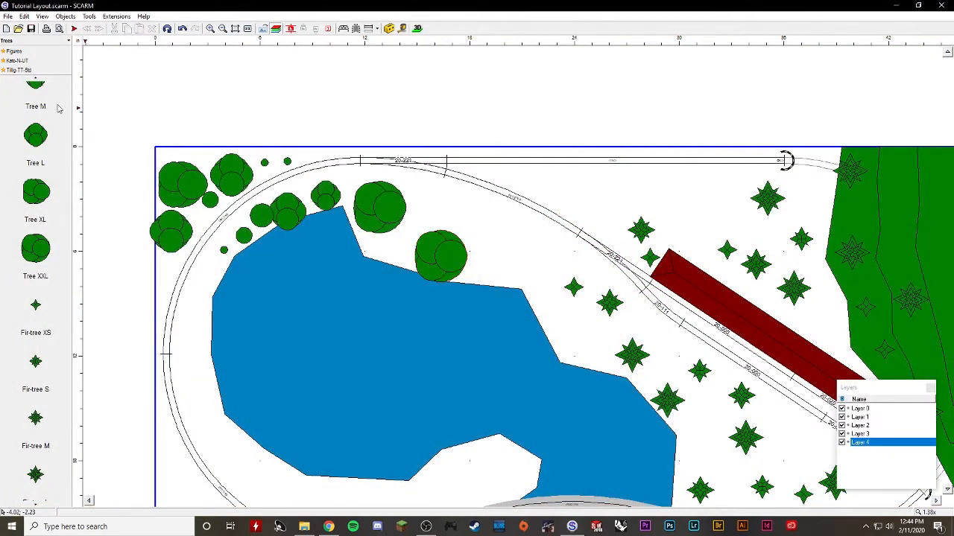
# - Load the Lamps object library with different kinds and sizes
pyautogui.click(69, 40)
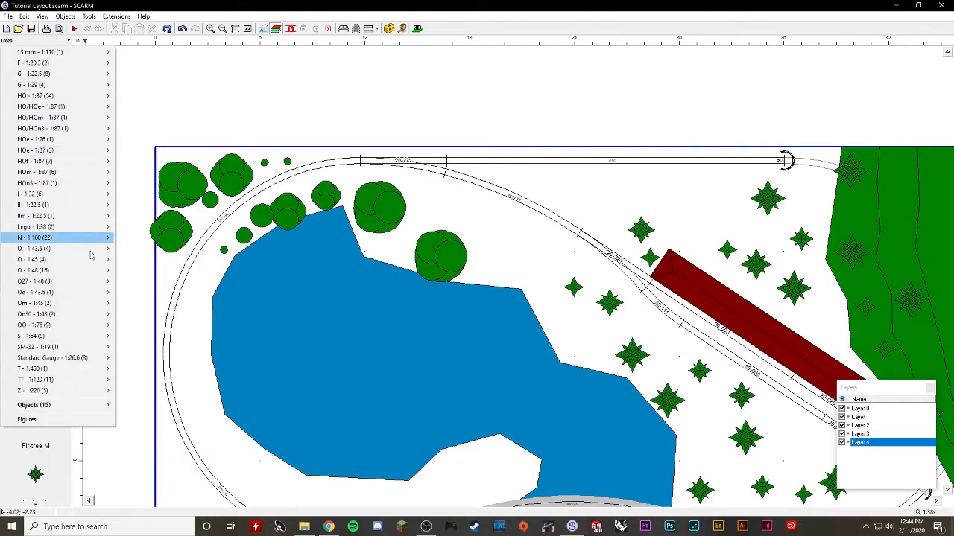
pyautogui.click(119, 58)
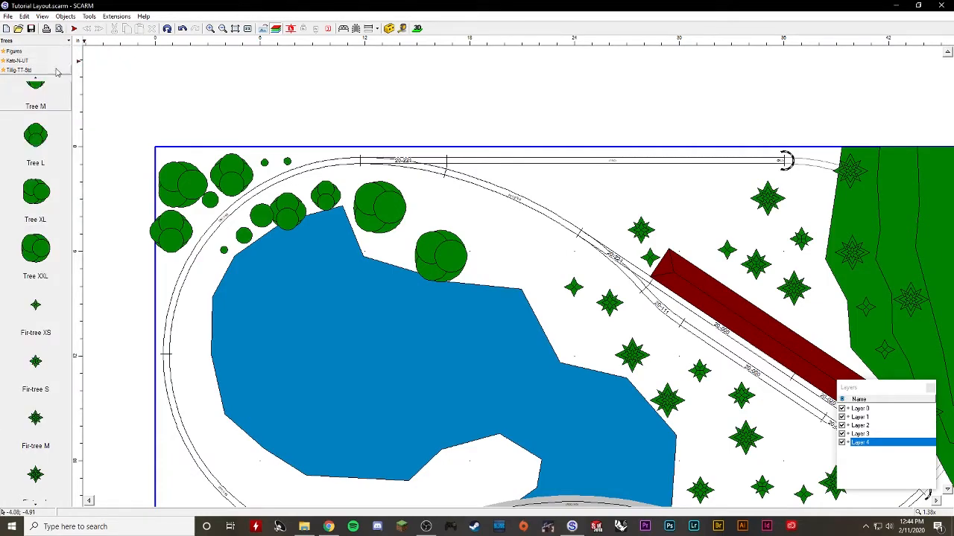
pyautogui.click(70, 40)
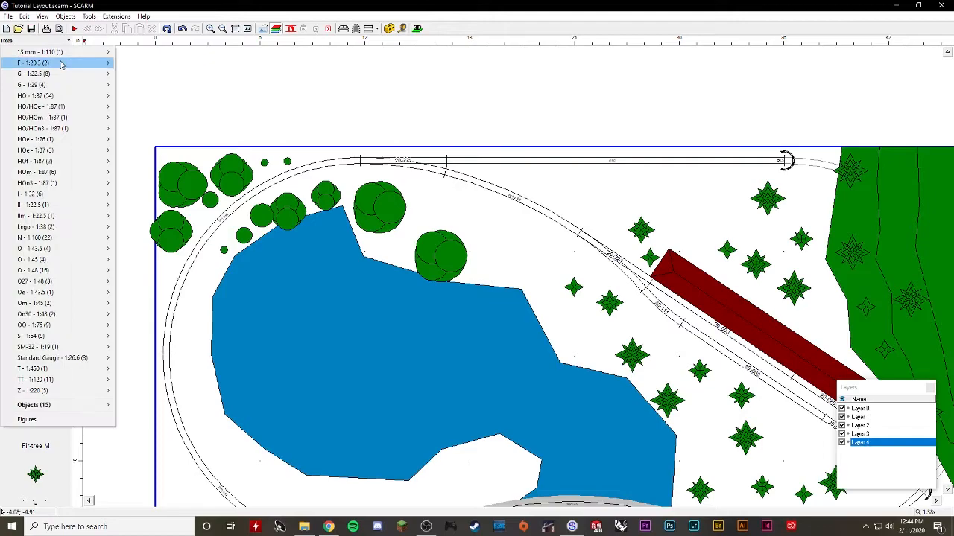
pyautogui.moveTo(94, 411)
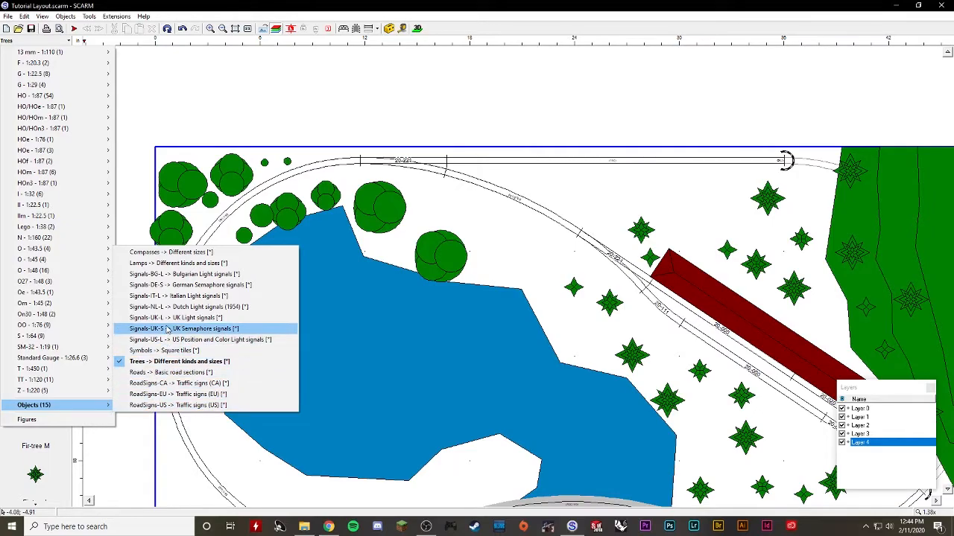
pyautogui.click(183, 264)
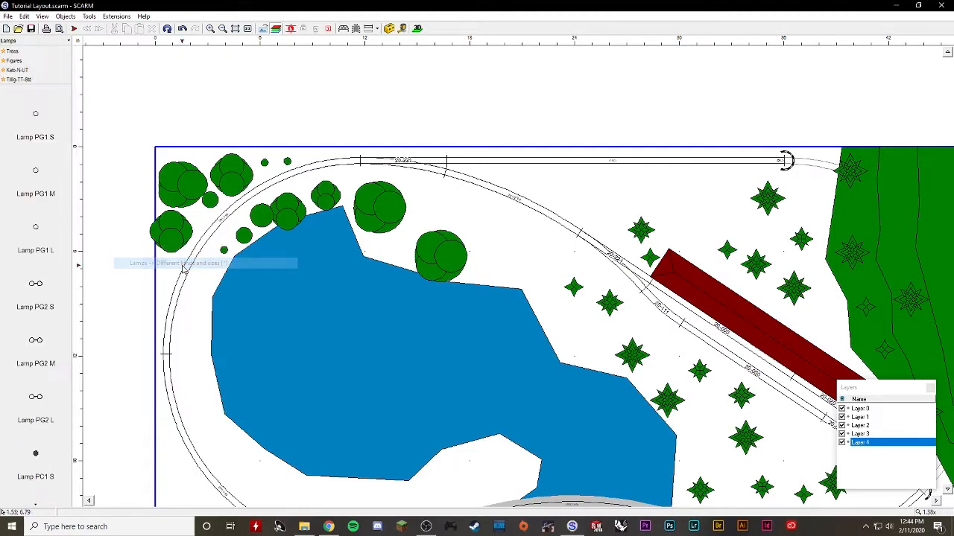
# - Place a Lamp PG1 M and a Lamp PG2 S beside the straight track leading to the hill tunnel
pyautogui.scroll(-2, 679, 330)
pyautogui.moveTo(679, 330); pyautogui.dragTo(435, 276, button='middle')
pyautogui.scroll(3, 531, 252)
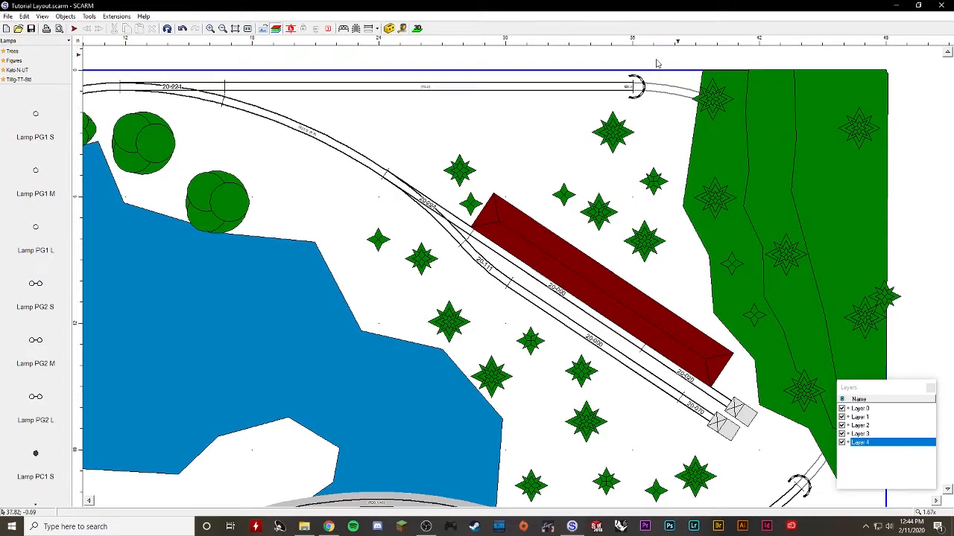
pyautogui.click(35, 172)
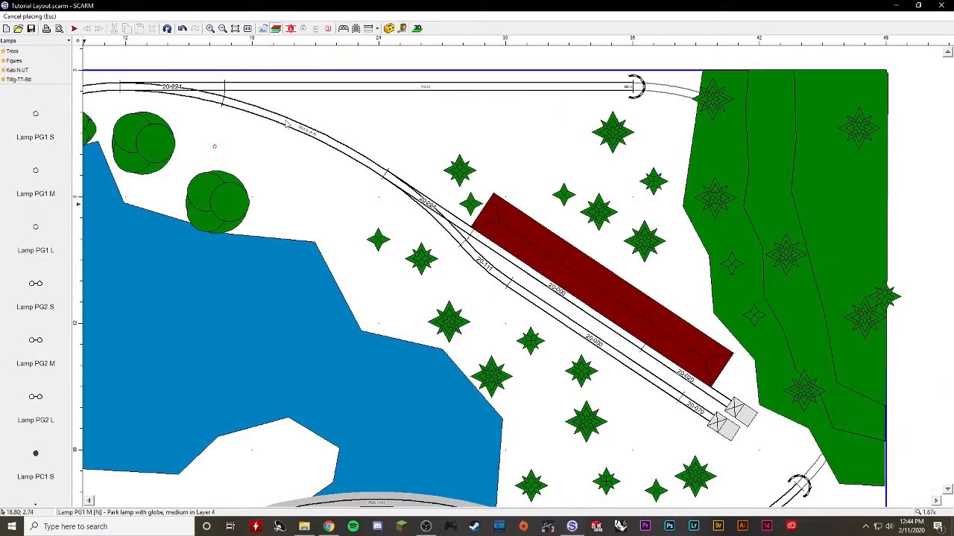
pyautogui.click(399, 97)
pyautogui.click(30, 288)
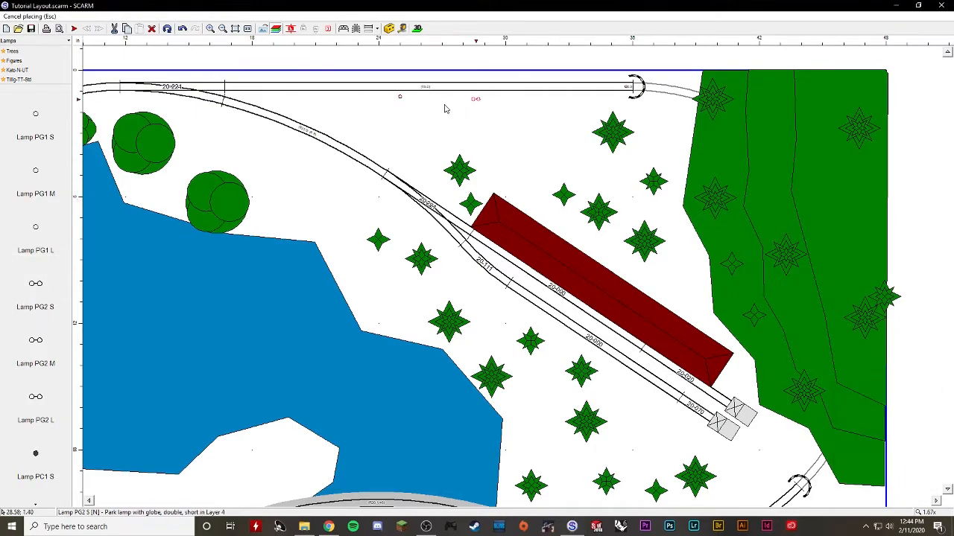
pyautogui.click(441, 97)
# - Place a Lamp S2T M and a Lamp S4X L near the same straight track, closer to the tunnel
pyautogui.scroll(-3, 79, 224)
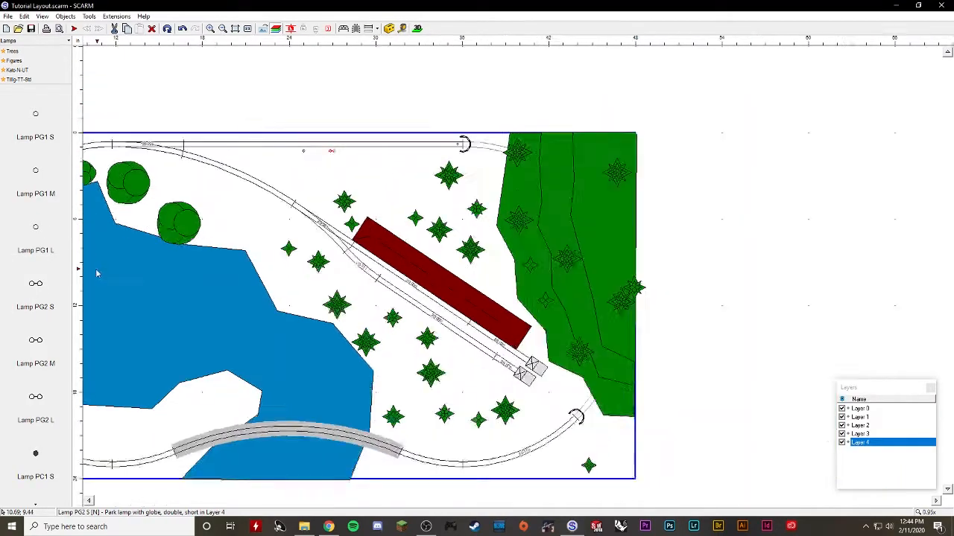
pyautogui.scroll(-5, 32, 316)
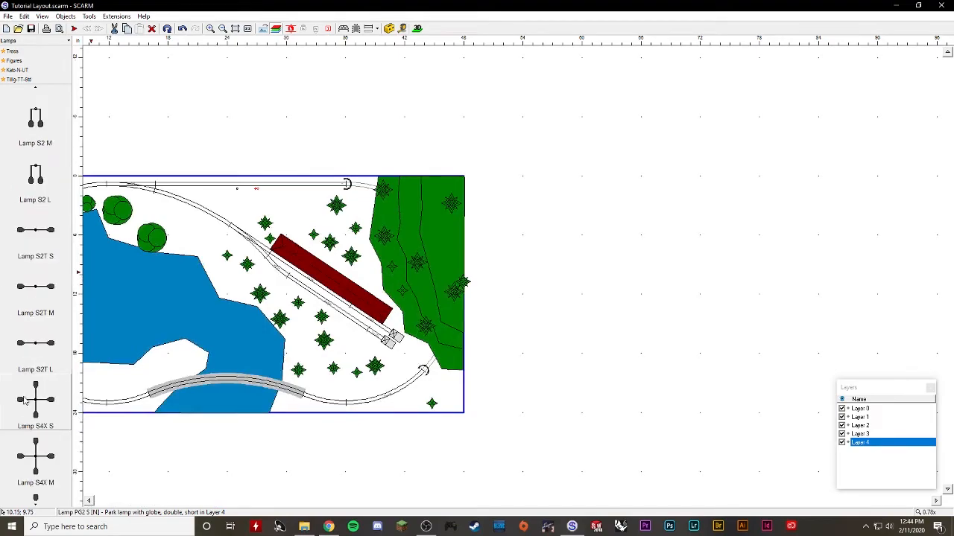
pyautogui.click(35, 287)
pyautogui.click(290, 195)
pyautogui.scroll(-4, 35, 298)
pyautogui.click(35, 305)
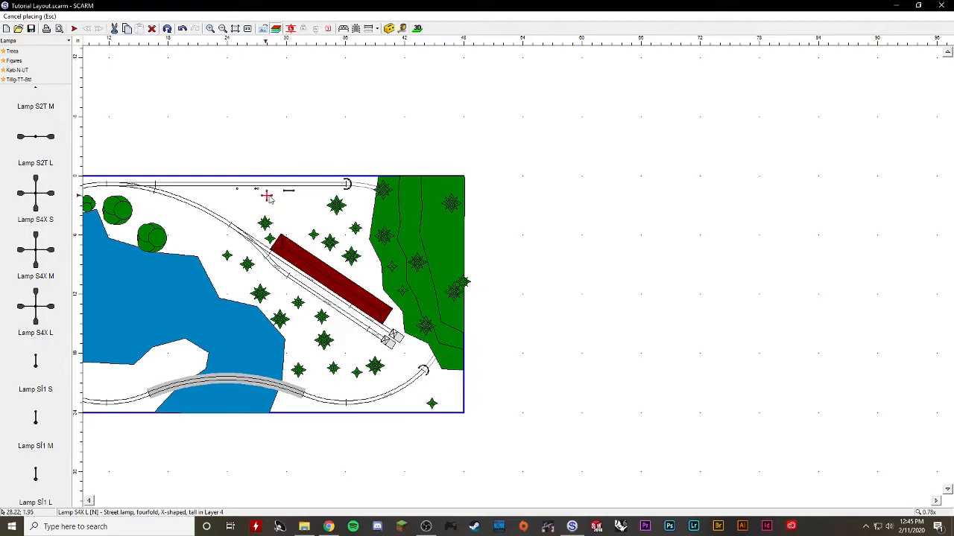
pyautogui.click(269, 195)
# - Inspect the park and street lamps beside the straight track in the 3D view
pyautogui.scroll(-6, 43, 337)
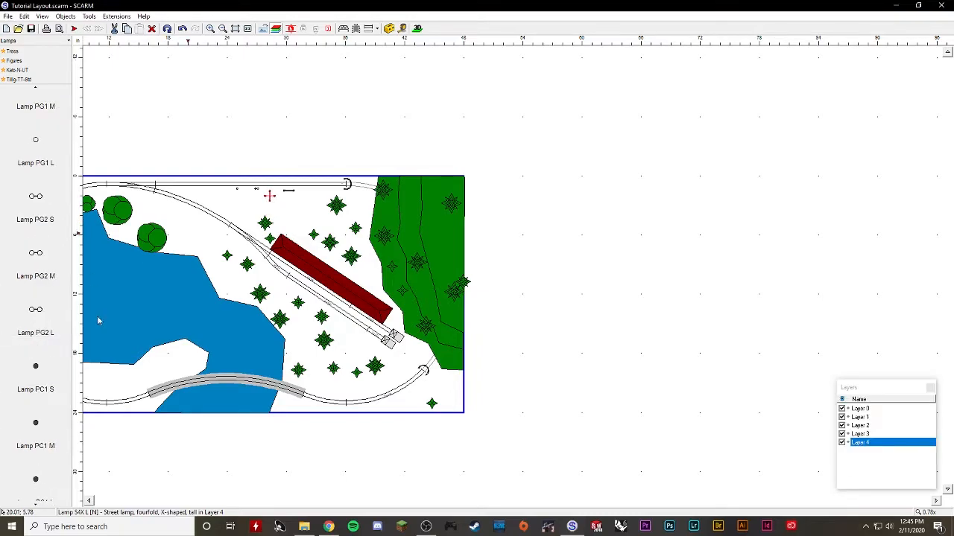
pyautogui.scroll(2, 255, 233)
pyautogui.moveTo(247, 187); pyautogui.dragTo(385, 205)
pyautogui.click(417, 29)
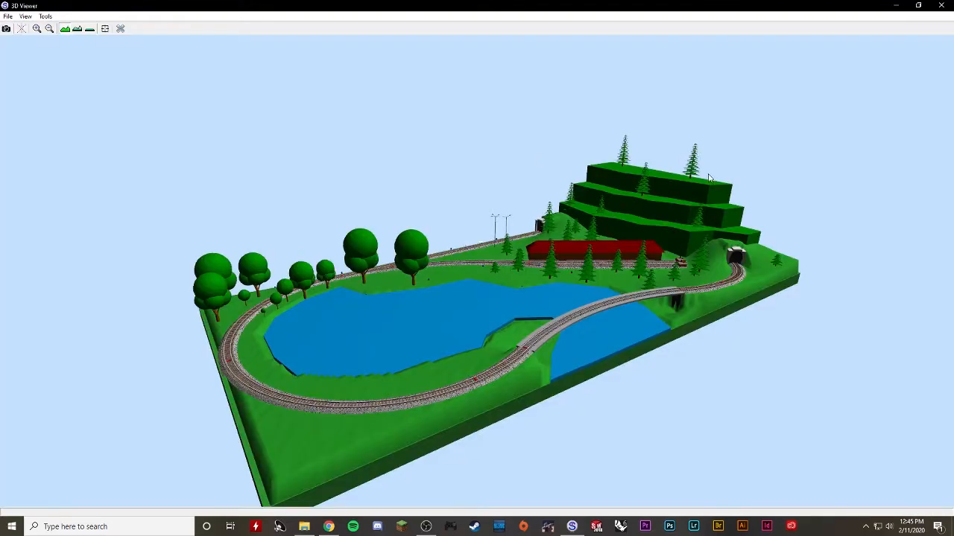
pyautogui.scroll(3, 504, 216)
pyautogui.moveTo(460, 301); pyautogui.dragTo(504, 302)
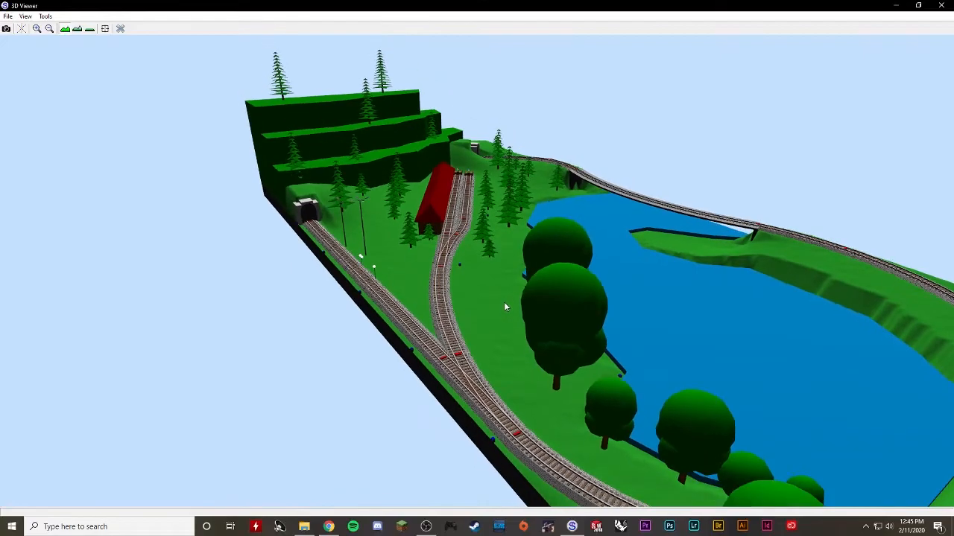
pyautogui.scroll(4, 504, 301)
pyautogui.moveTo(504, 301); pyautogui.dragTo(336, 244, button='right')
pyautogui.moveTo(336, 244); pyautogui.dragTo(458, 196)
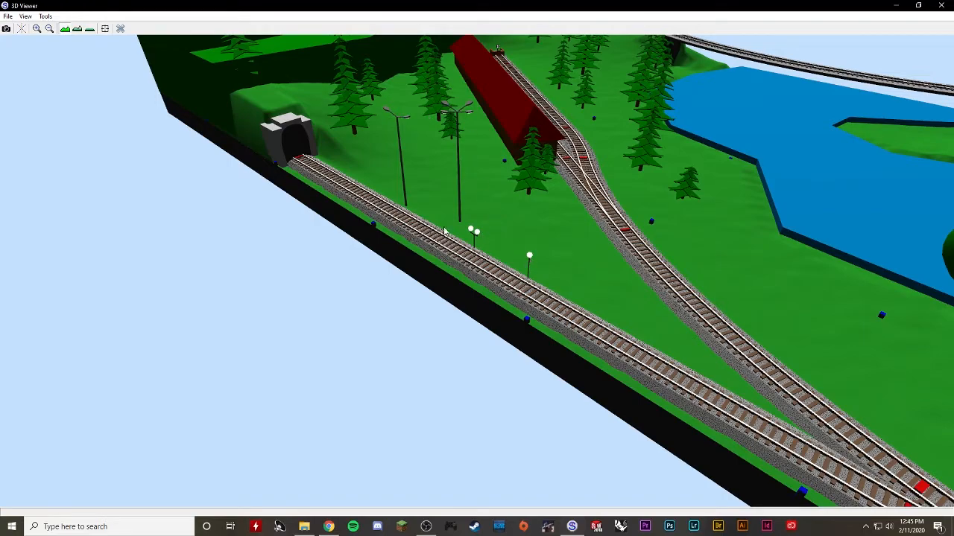
pyautogui.scroll(-5, 489, 194)
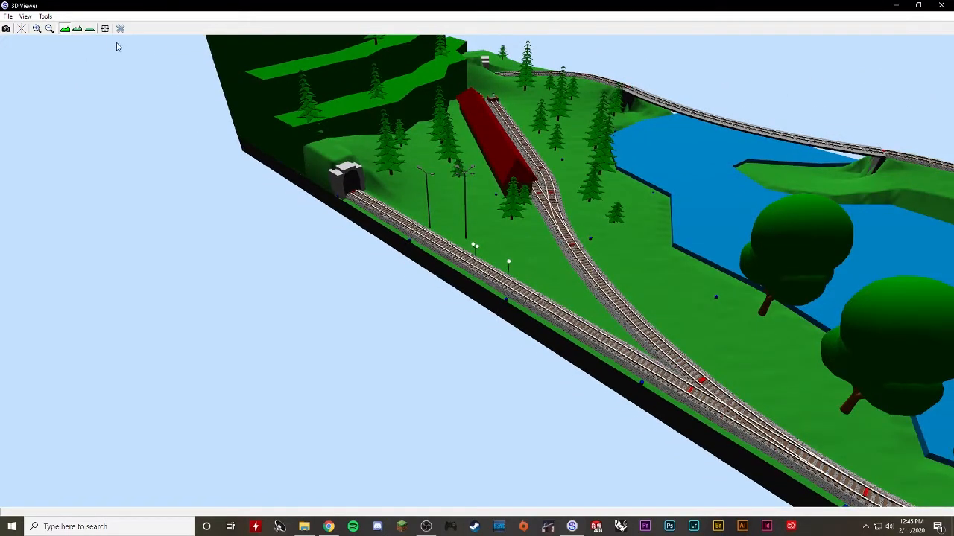
pyautogui.click(123, 29)
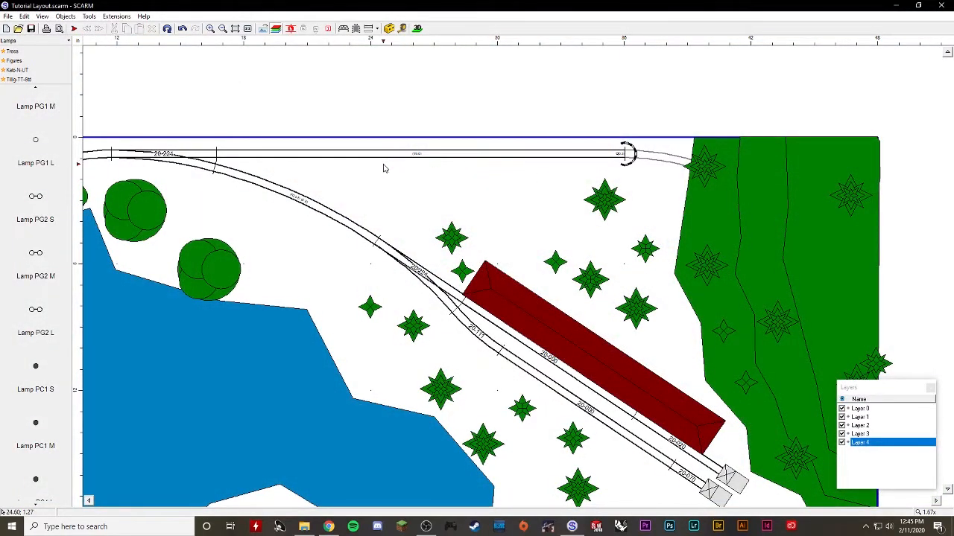
# - Load the Symbols library of square tiles and look through its symbols
pyautogui.click(71, 41)
pyautogui.moveTo(44, 404)
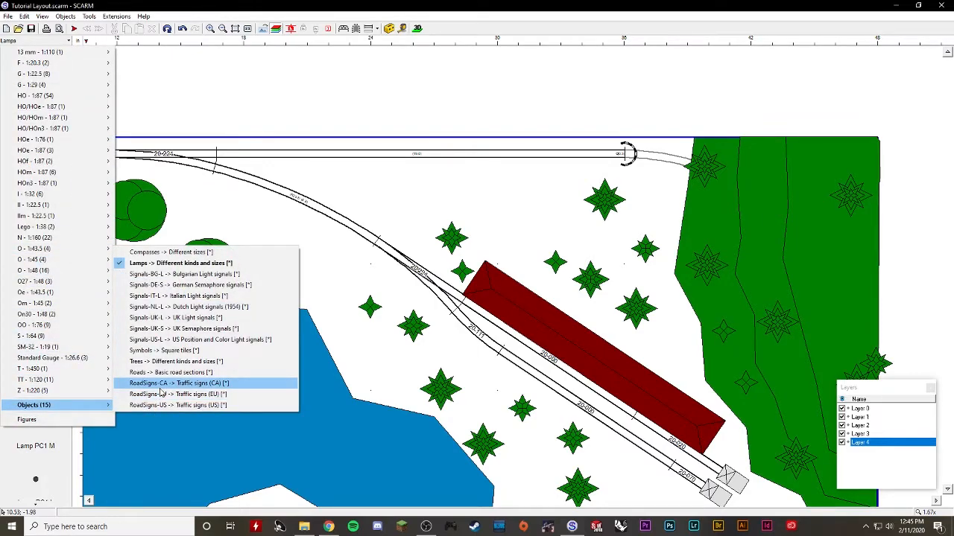
pyautogui.click(165, 350)
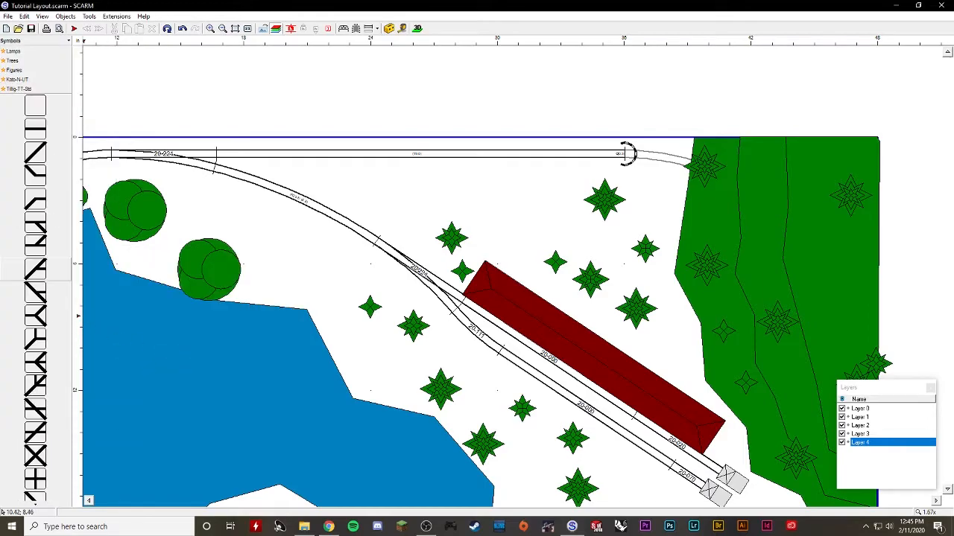
pyautogui.scroll(-3, 59, 306)
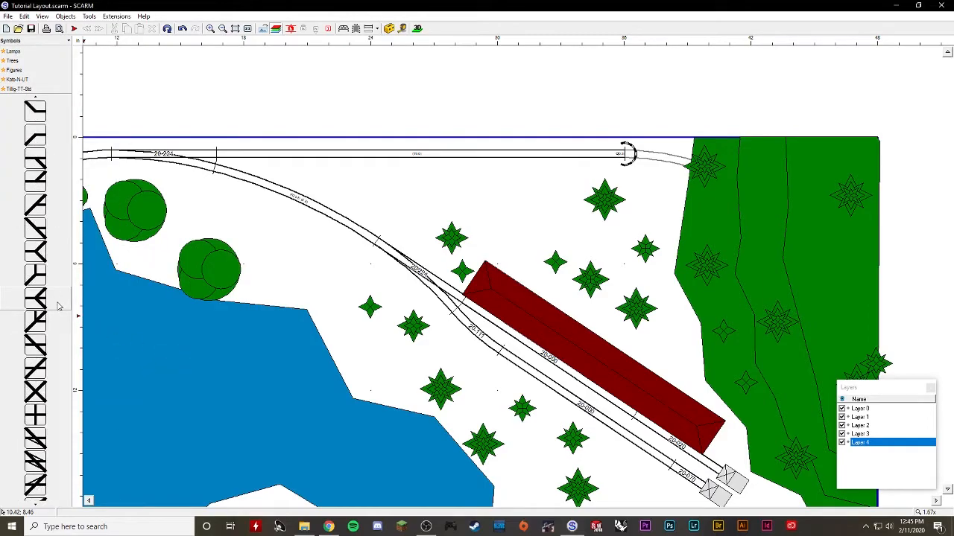
pyautogui.scroll(-3, 60, 308)
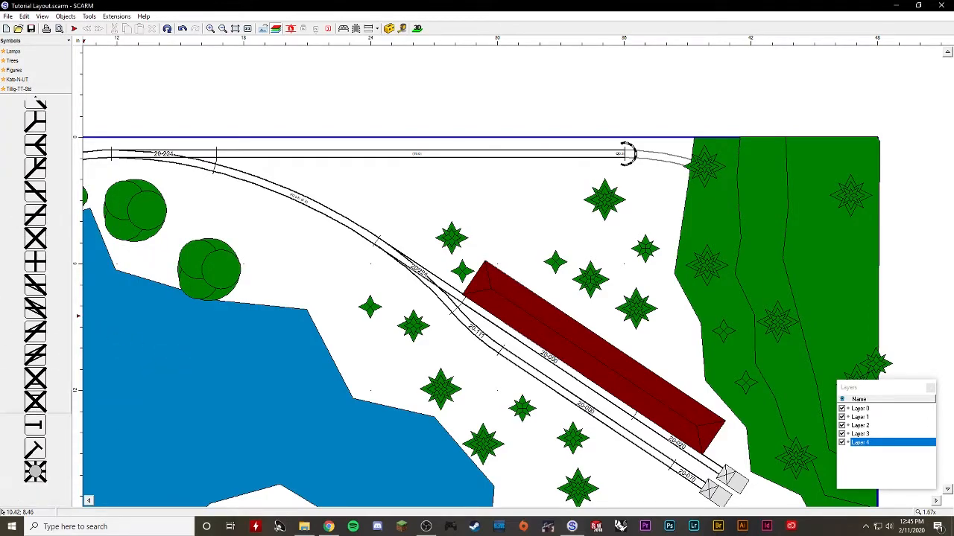
pyautogui.scroll(3, 34, 219)
pyautogui.scroll(2, 34, 216)
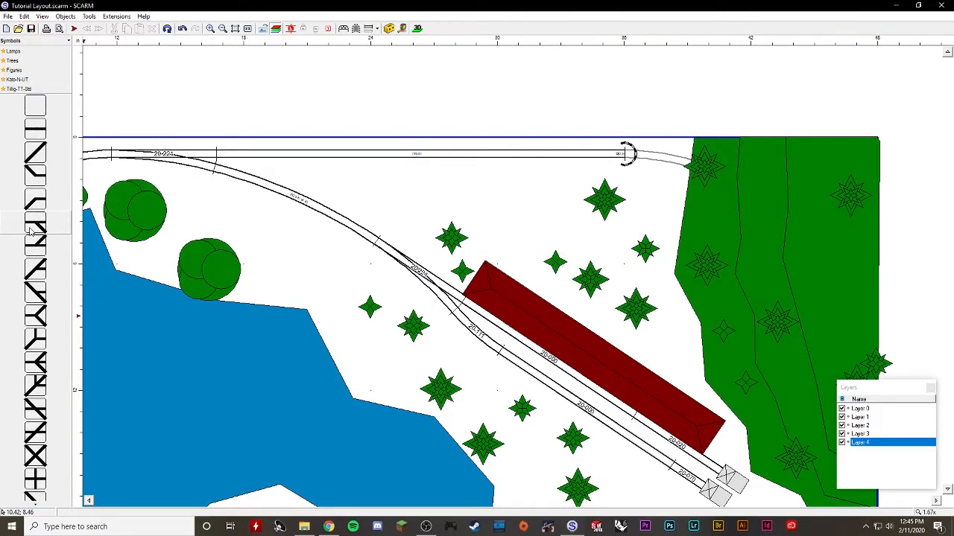
# - Place a G-type double signal from the US position and color light signals and move it to the straight track near the layout's upper edge
pyautogui.click(68, 42)
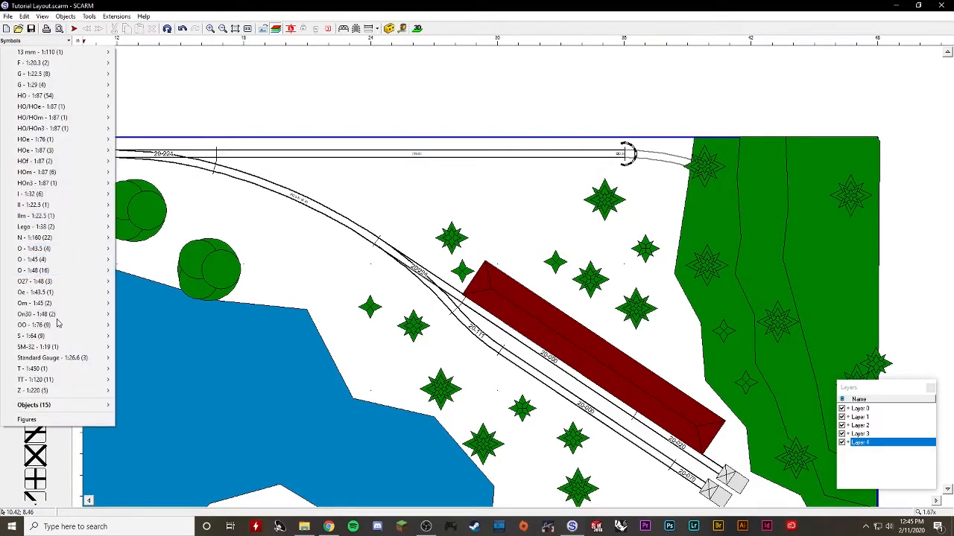
pyautogui.moveTo(74, 405)
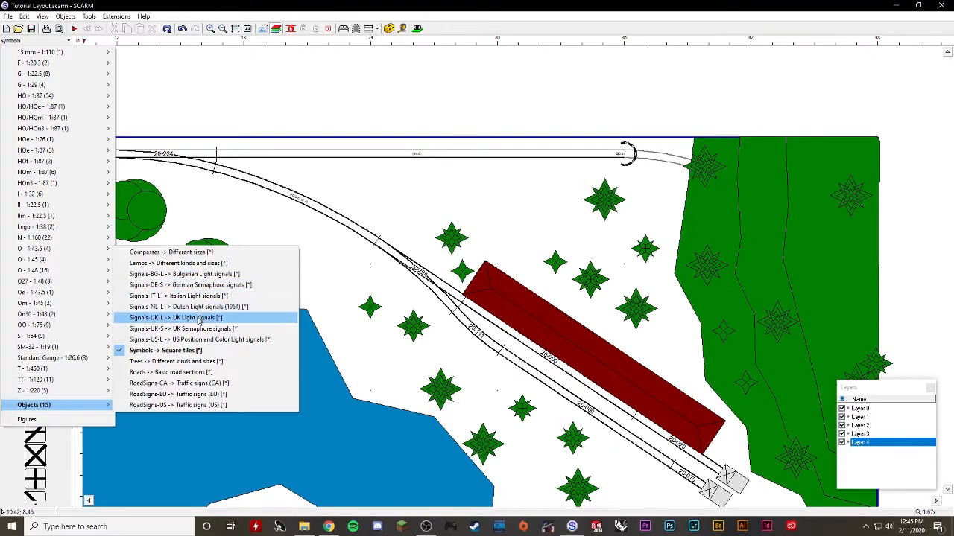
pyautogui.click(199, 342)
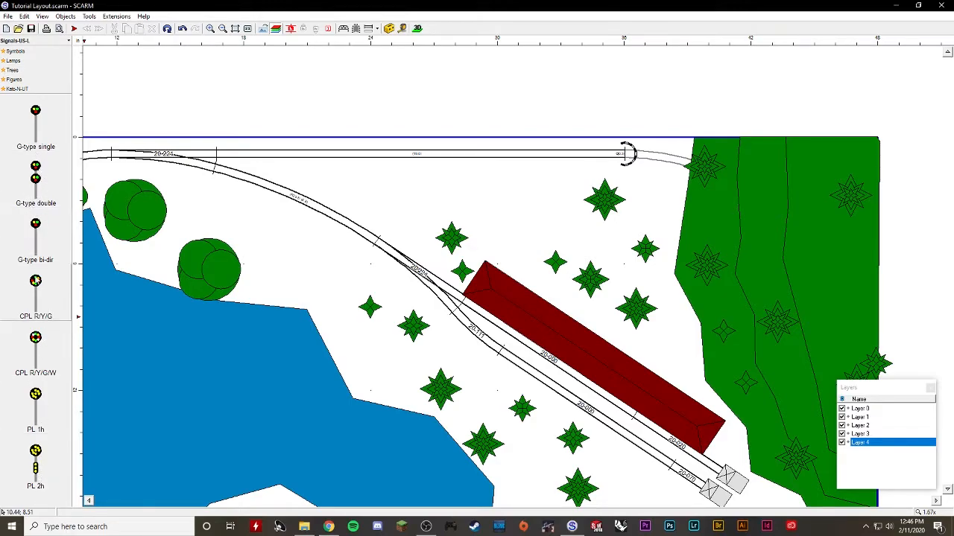
pyautogui.moveTo(35, 178); pyautogui.dragTo(519, 257)
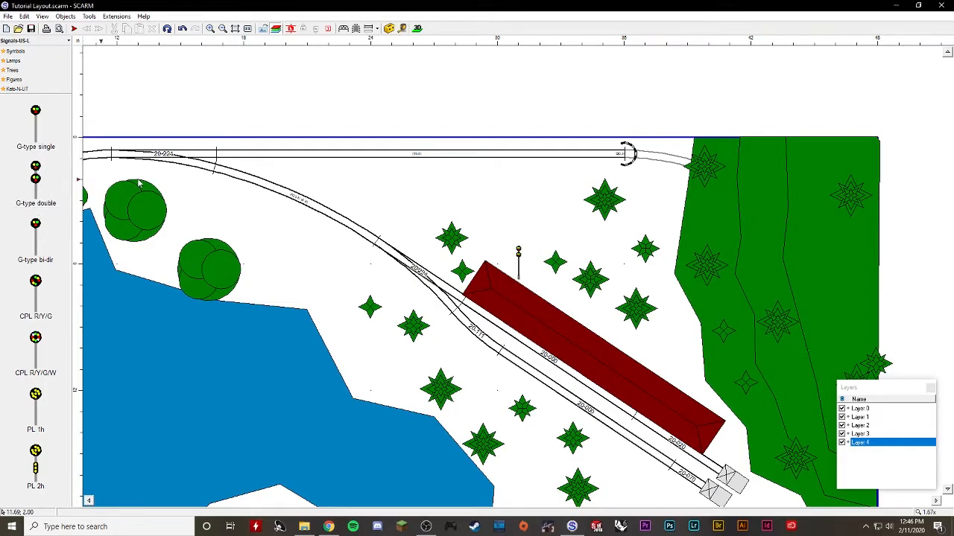
pyautogui.click(519, 257)
pyautogui.moveTo(520, 257); pyautogui.dragTo(430, 129)
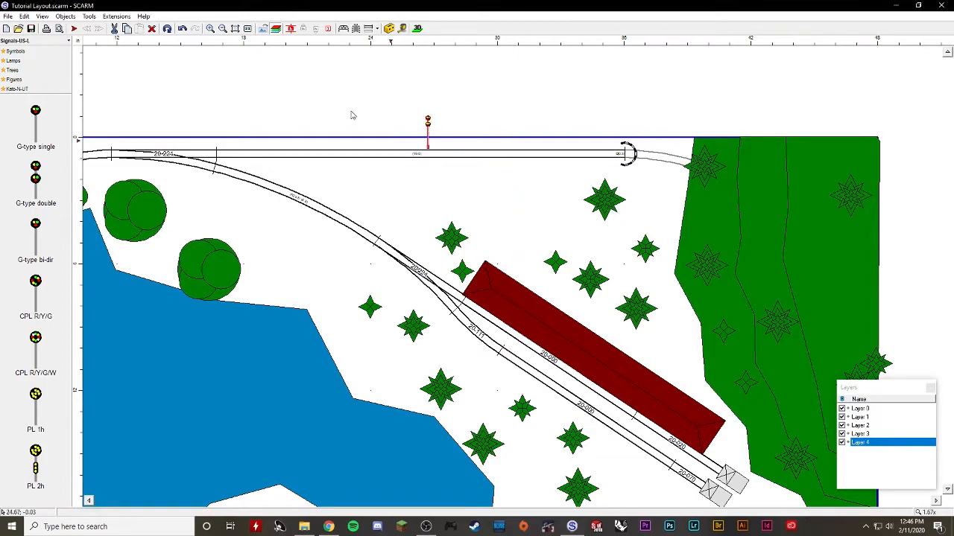
# - Check the double signal's position and facing direction on the straight track in the 3D view
pyautogui.click(418, 29)
pyautogui.scroll(5, 476, 251)
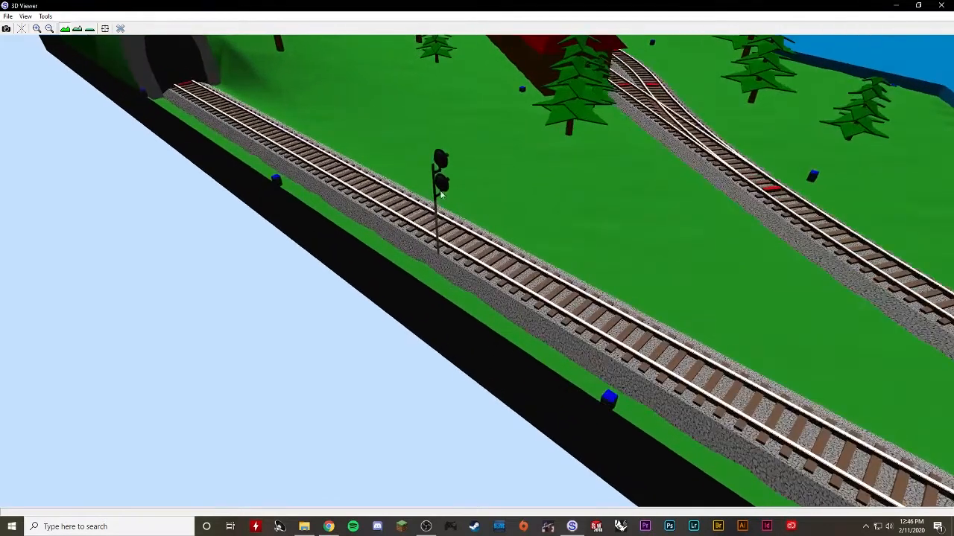
pyautogui.moveTo(500, 277); pyautogui.dragTo(471, 269)
pyautogui.click(121, 29)
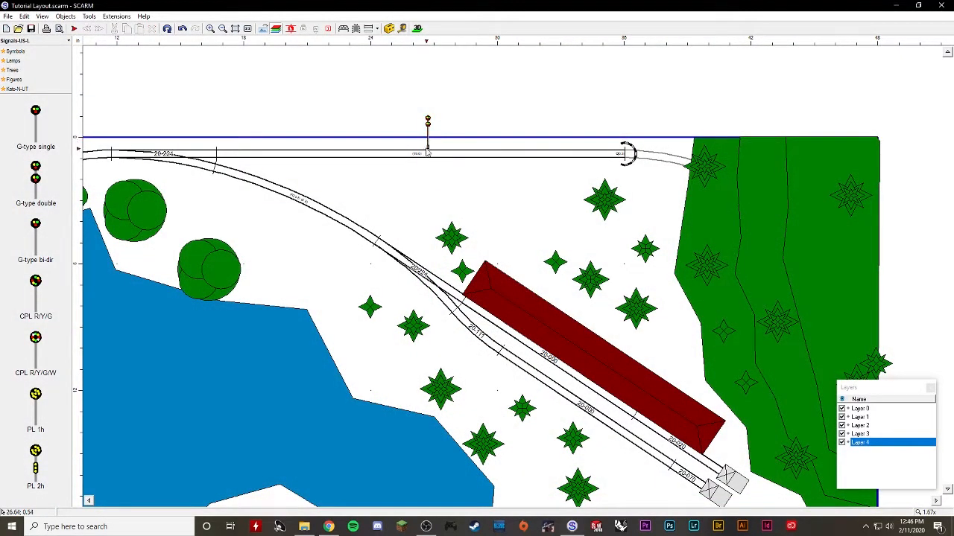
# - Rotate the double signal 90° counter-clockwise and position it between the straight track and the layout's upper edge
pyautogui.scroll(3, 427, 147)
pyautogui.moveTo(434, 148); pyautogui.dragTo(432, 132)
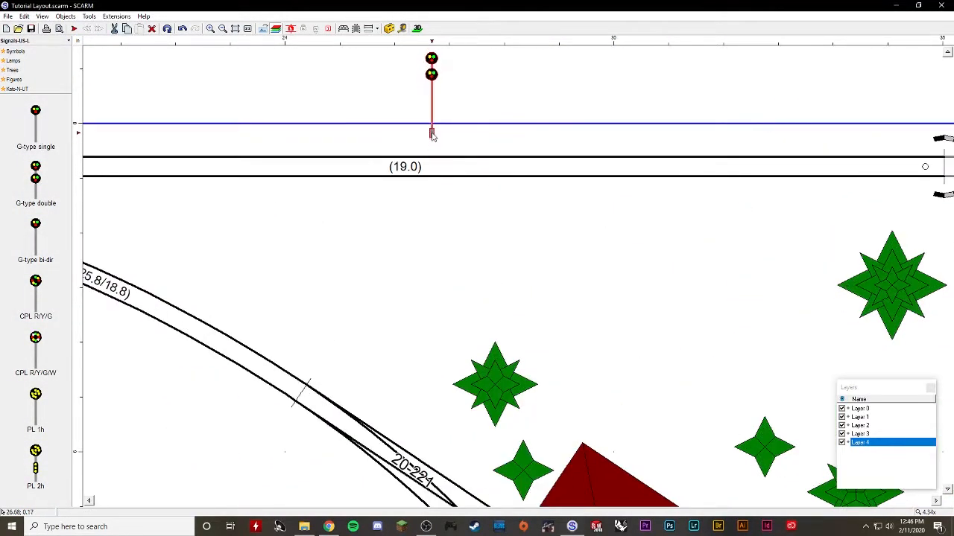
pyautogui.rightClick(437, 78)
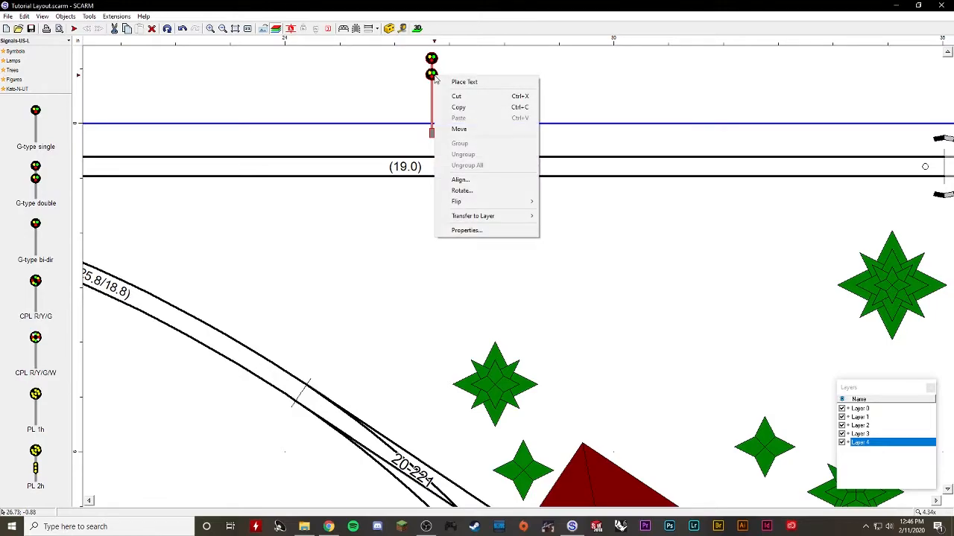
pyautogui.click(463, 191)
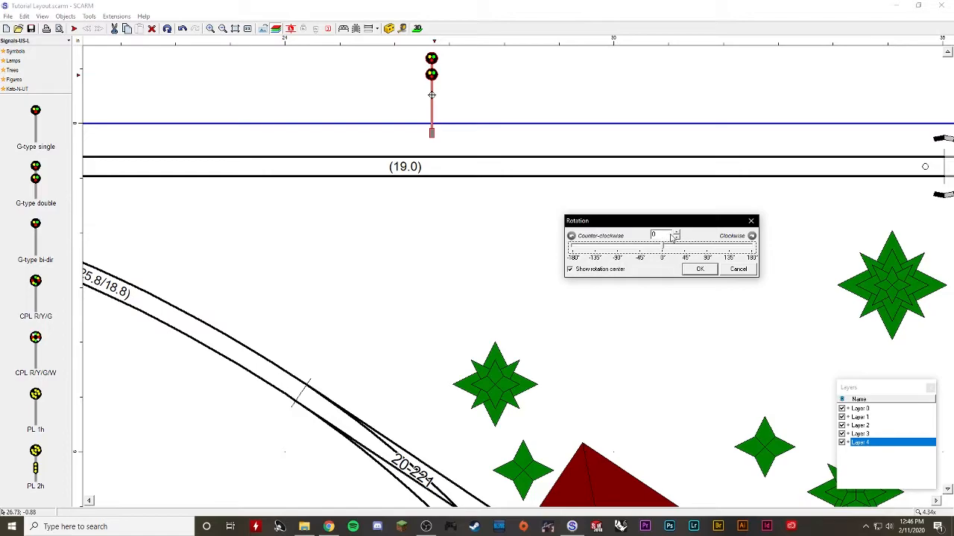
pyautogui.moveTo(662, 249); pyautogui.dragTo(618, 251)
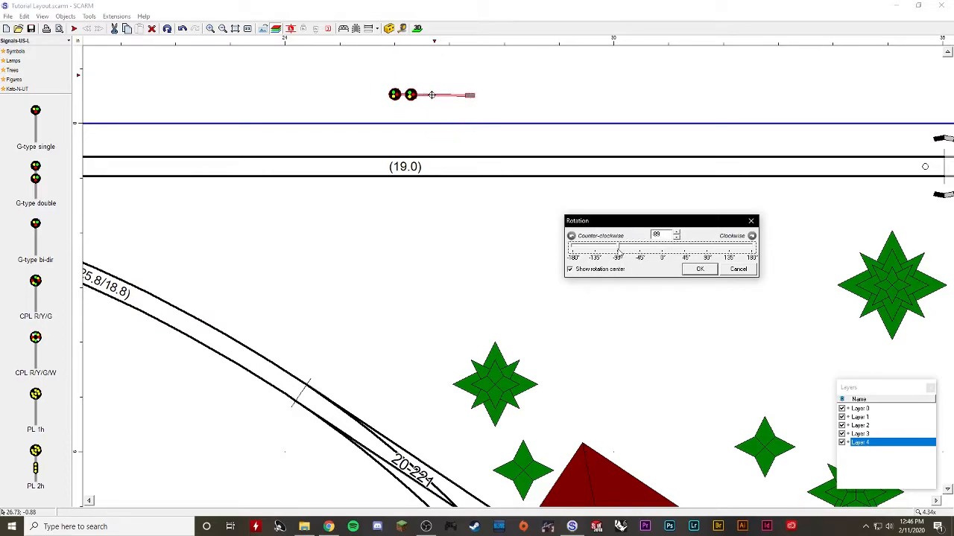
pyautogui.click(676, 234)
pyautogui.click(686, 269)
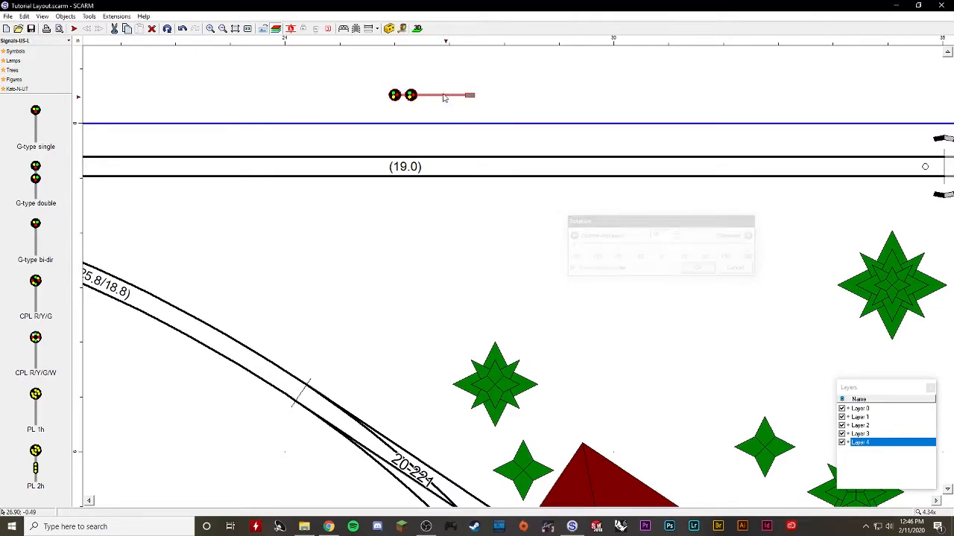
pyautogui.moveTo(469, 98); pyautogui.dragTo(471, 142)
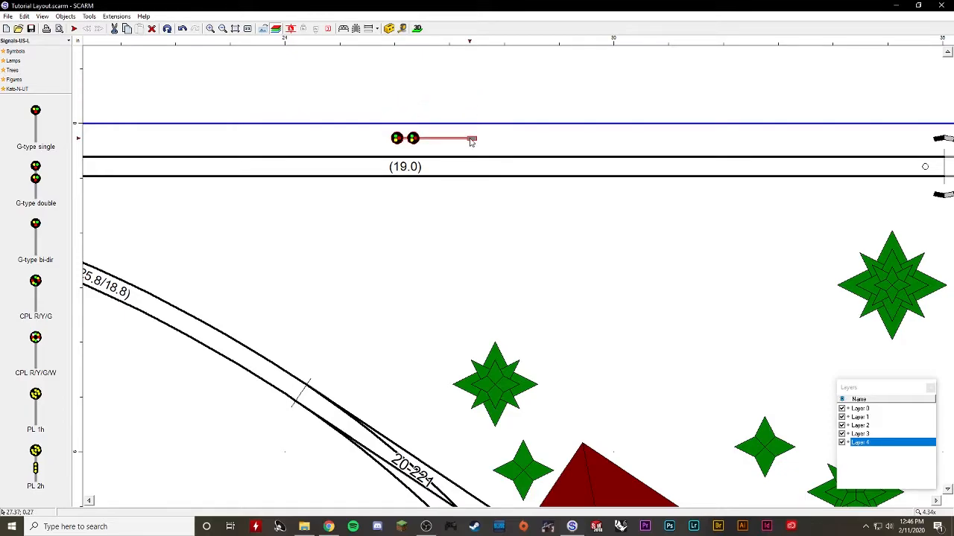
# - Check the rotated double signal's facing direction beside the straight track in the 3D view
pyautogui.click(417, 28)
pyautogui.moveTo(478, 207); pyautogui.dragTo(538, 234)
pyautogui.click(121, 31)
# - Load the RoadSigns-US traffic signs library and look through its signs
pyautogui.click(38, 40)
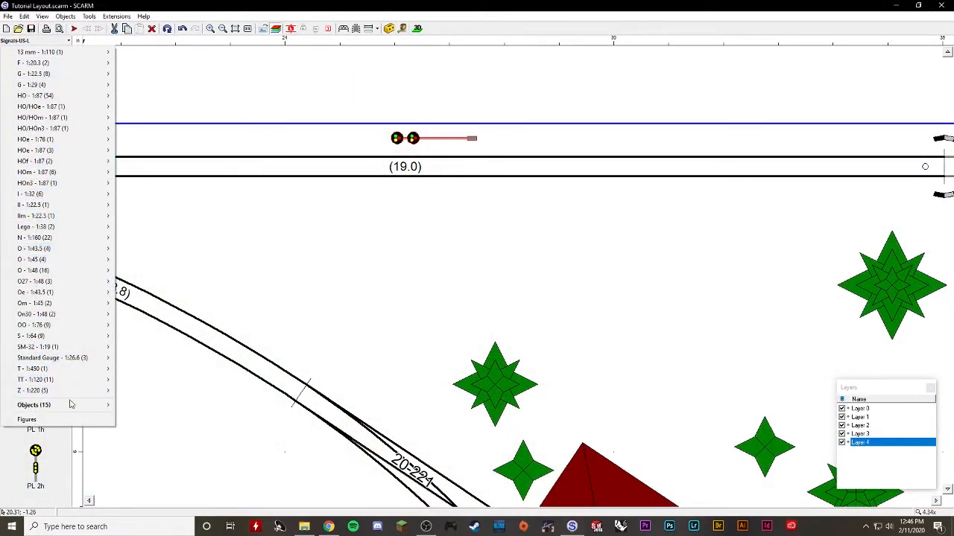
pyautogui.moveTo(82, 406)
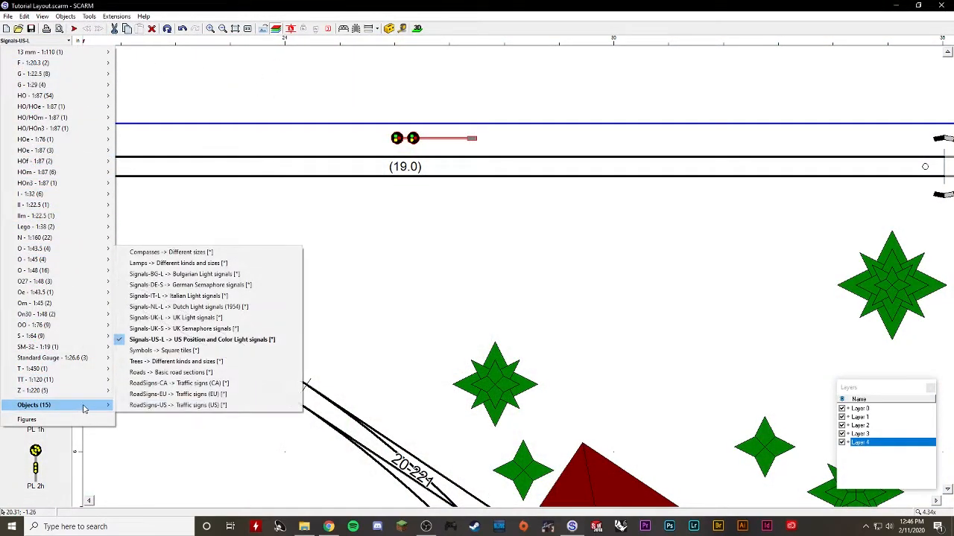
pyautogui.click(162, 406)
pyautogui.scroll(-8, 51, 210)
pyautogui.scroll(-15, 51, 210)
pyautogui.scroll(-2, 51, 210)
pyautogui.scroll(6, 51, 210)
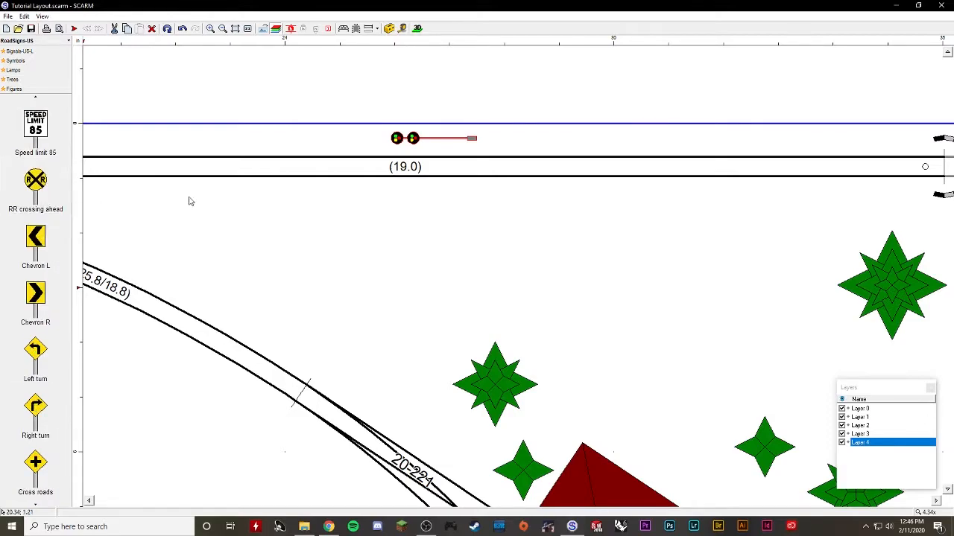
# - Place an RR crossing ahead sign on the inner side of the straight track, just past the double signal
pyautogui.click(35, 179)
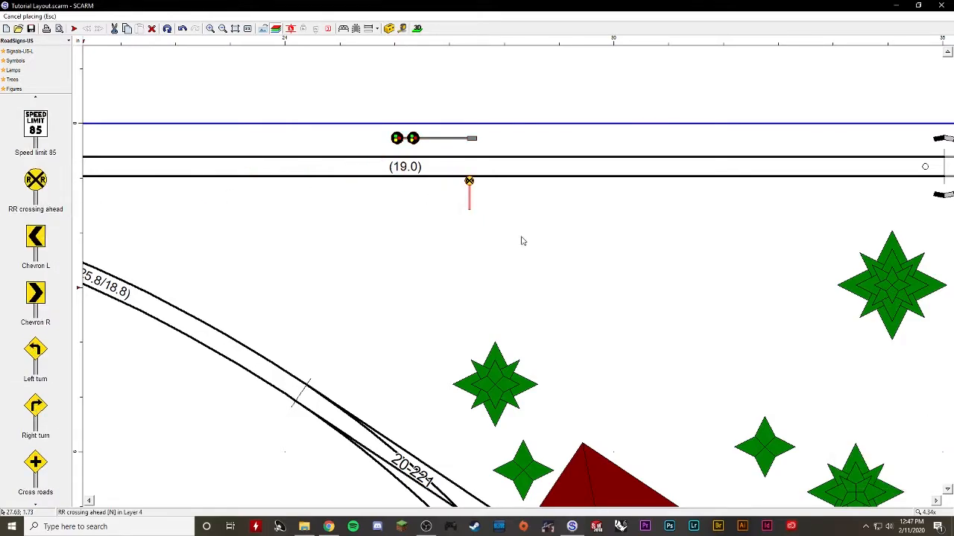
pyautogui.click(476, 196)
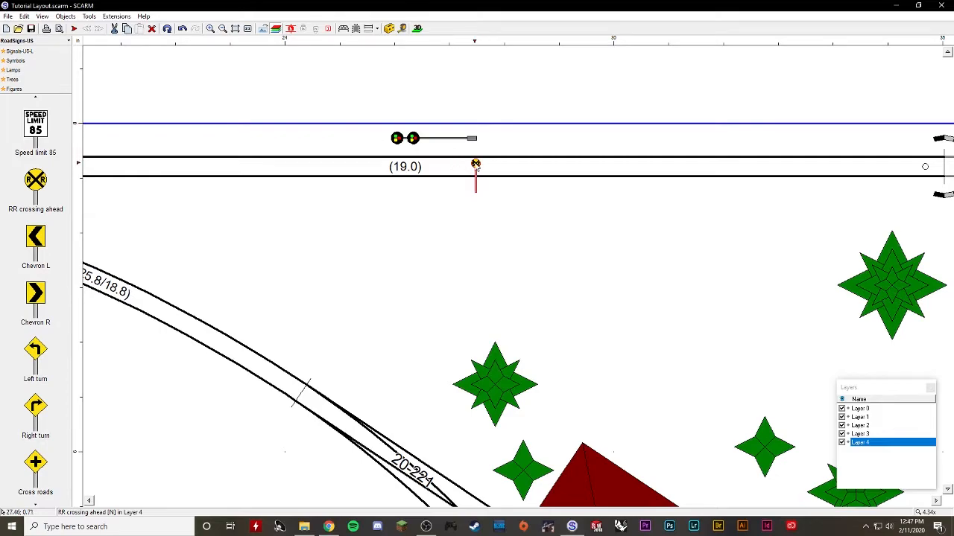
pyautogui.moveTo(477, 191); pyautogui.dragTo(523, 194)
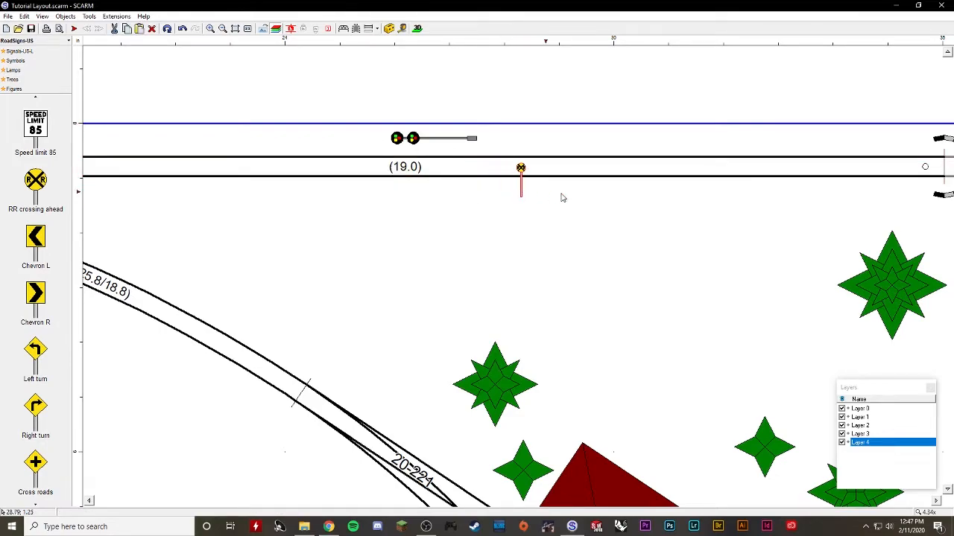
# - Place a second RR crossing ahead sign, rotate it 180° and position it on the outer side of the straight track
pyautogui.moveTo(38, 200); pyautogui.dragTo(626, 133)
pyautogui.rightClick(622, 127)
pyautogui.click(638, 245)
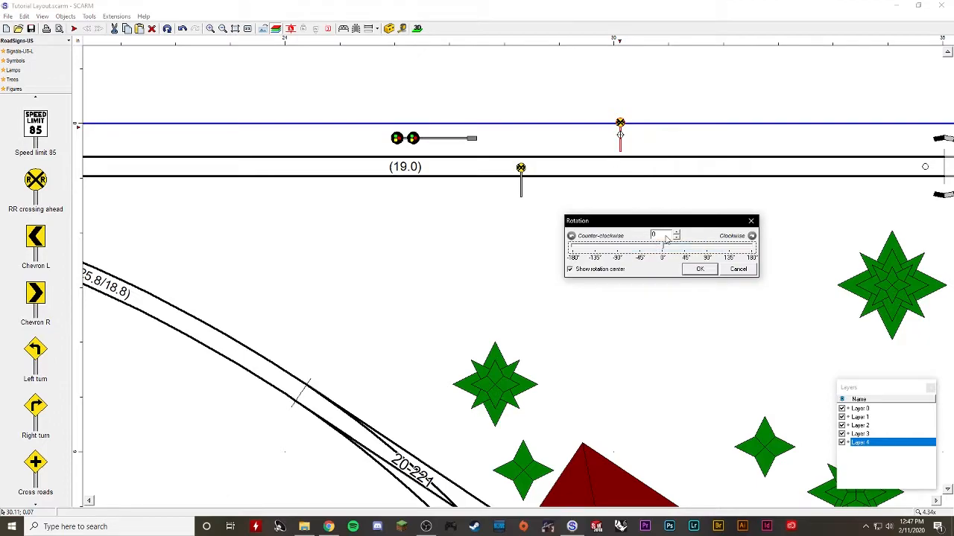
pyautogui.moveTo(664, 248); pyautogui.dragTo(785, 251)
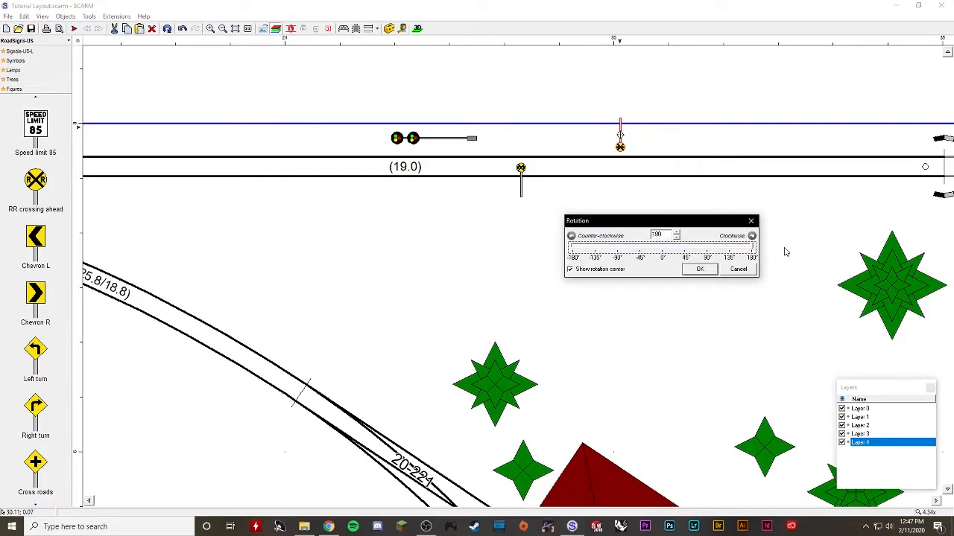
pyautogui.click(700, 270)
pyautogui.moveTo(622, 147); pyautogui.dragTo(625, 164)
pyautogui.click(636, 232)
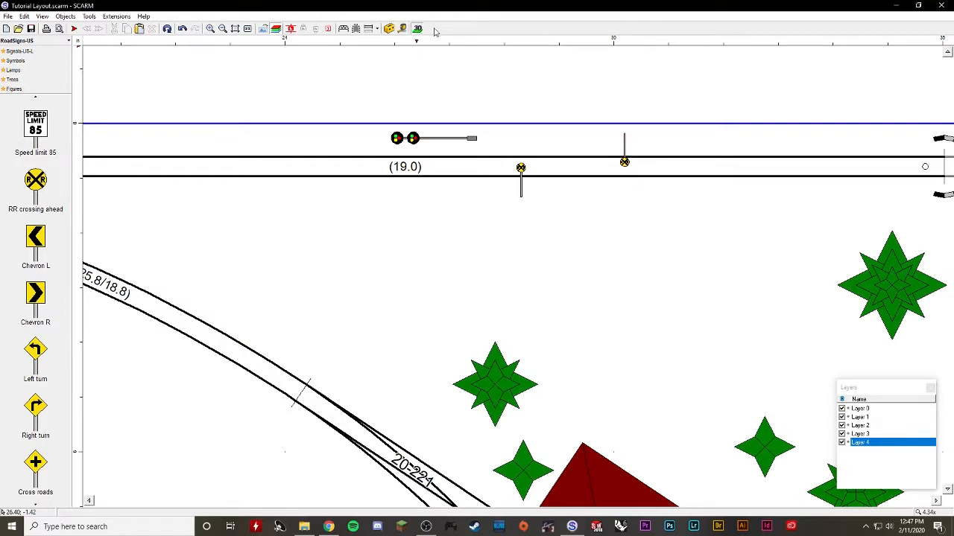
# - Check the two crossing signs and the double signal along the straight track in the 3D view
pyautogui.click(418, 28)
pyautogui.scroll(-2, 526, 273)
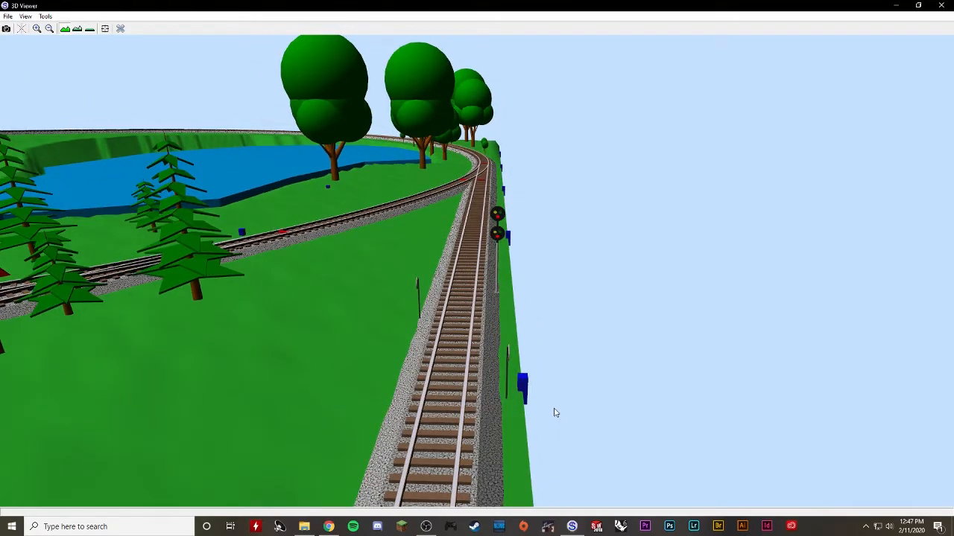
pyautogui.moveTo(545, 405); pyautogui.dragTo(527, 401)
pyautogui.moveTo(419, 377)
pyautogui.mouseDown()
pyautogui.moveTo(378, 378)
pyautogui.moveTo(403, 385)
pyautogui.mouseUp()
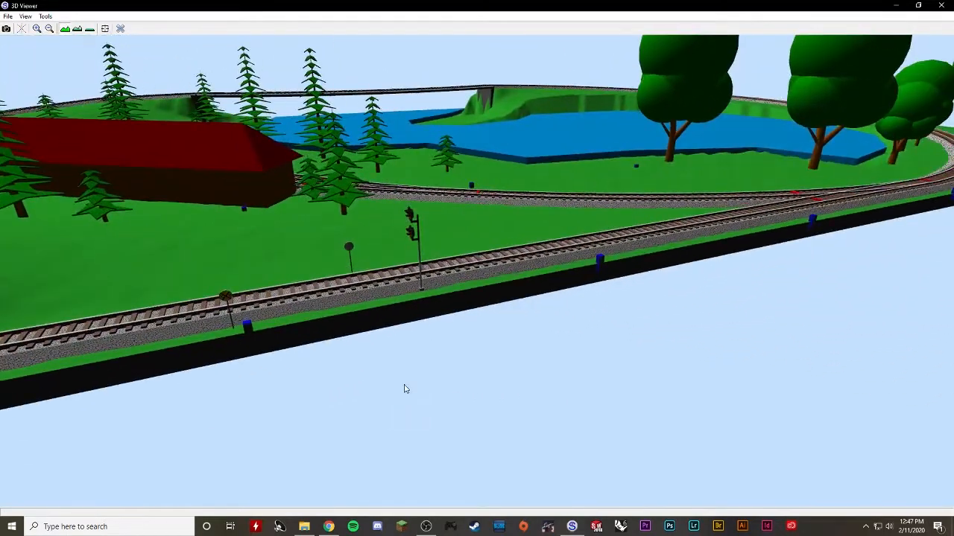
# - Examine the whole decorated layout in 3D, including the lake, bridge, trees, station building and mountain
pyautogui.scroll(-3, 322, 332)
pyautogui.moveTo(322, 335); pyautogui.dragTo(481, 362)
pyautogui.scroll(2, 484, 363)
pyautogui.moveTo(508, 372); pyautogui.dragTo(456, 400, button='right')
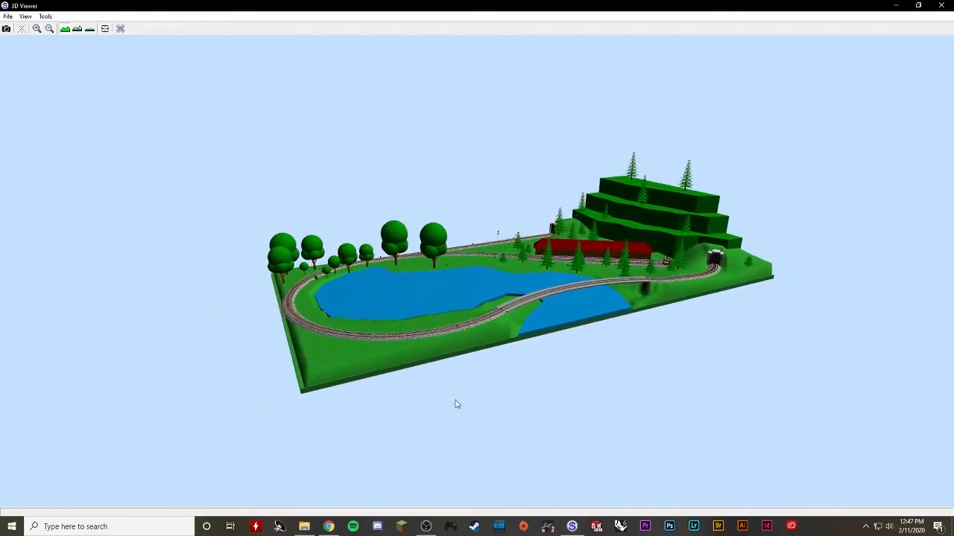
pyautogui.scroll(3, 455, 403)
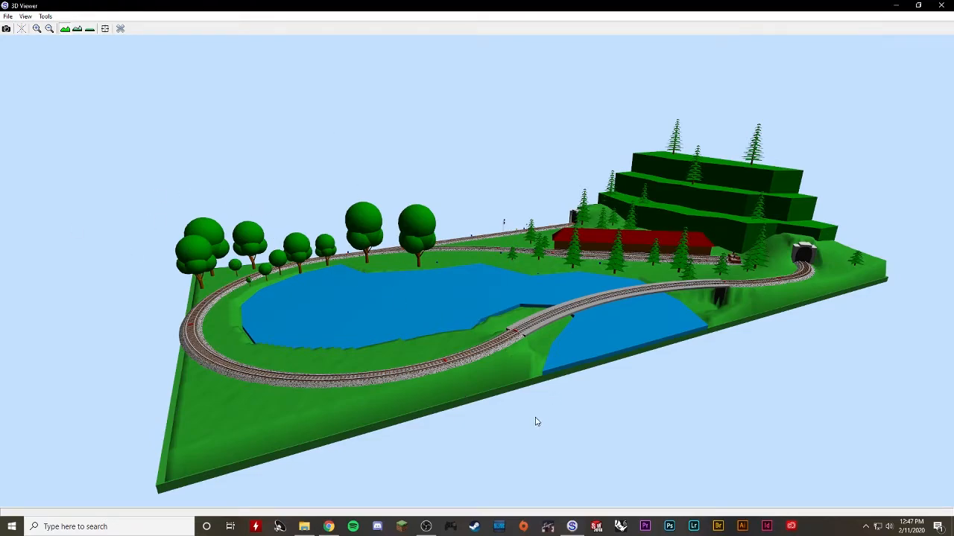
pyautogui.scroll(1, 495, 405)
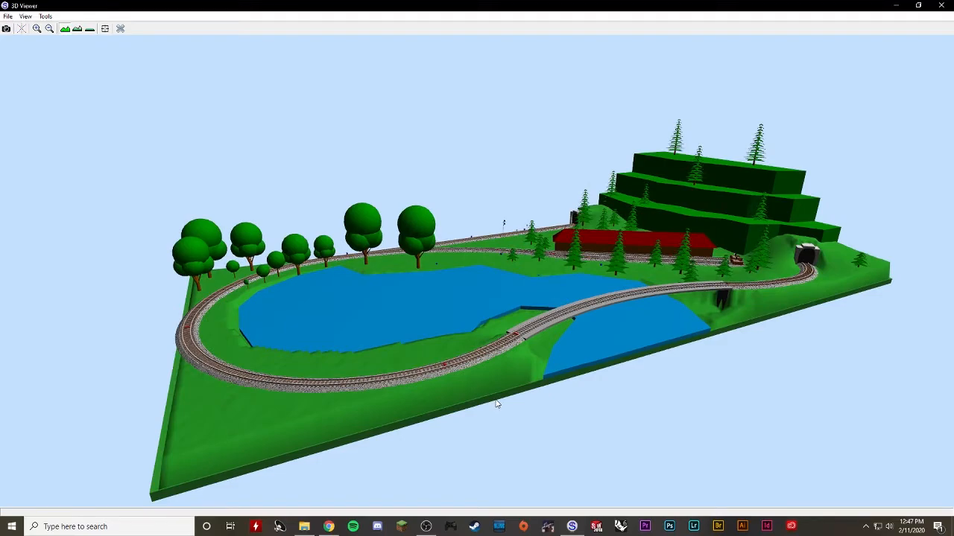
pyautogui.scroll(-3, 495, 406)
pyautogui.moveTo(492, 412)
pyautogui.mouseDown()
pyautogui.moveTo(455, 405)
pyautogui.moveTo(491, 428)
pyautogui.moveTo(529, 419)
pyautogui.moveTo(480, 400)
pyautogui.moveTo(509, 408)
pyautogui.mouseUp()
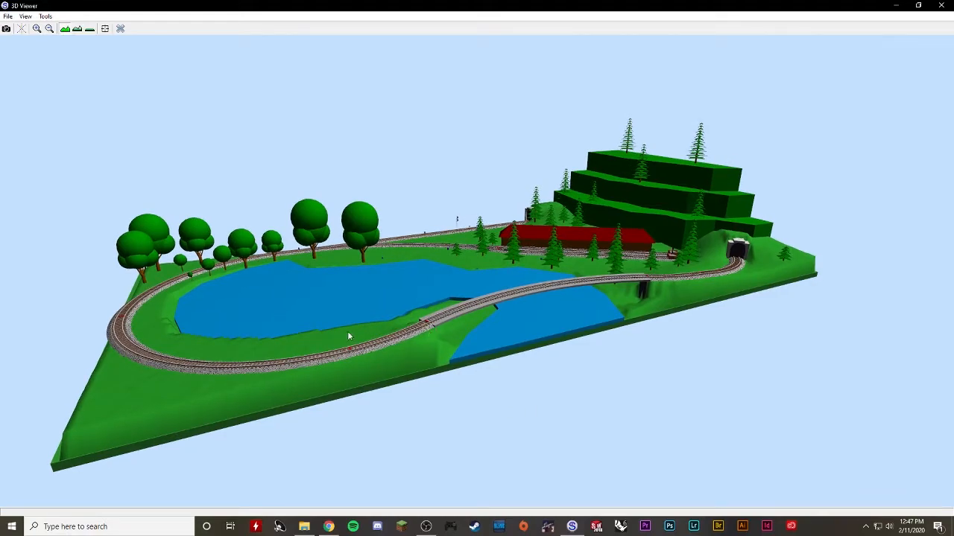
pyautogui.scroll(1, 349, 342)
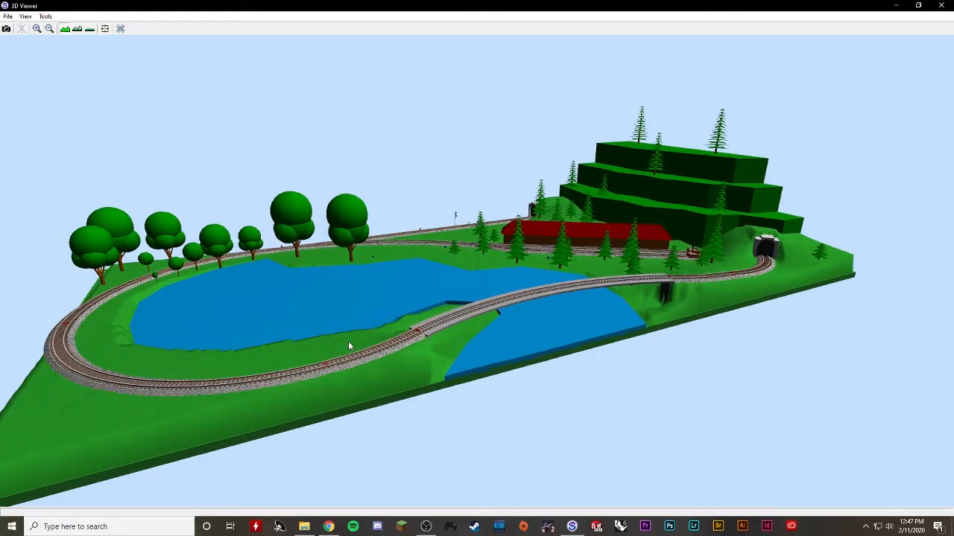
pyautogui.scroll(-1, 360, 348)
pyautogui.moveTo(300, 378); pyautogui.dragTo(444, 326)
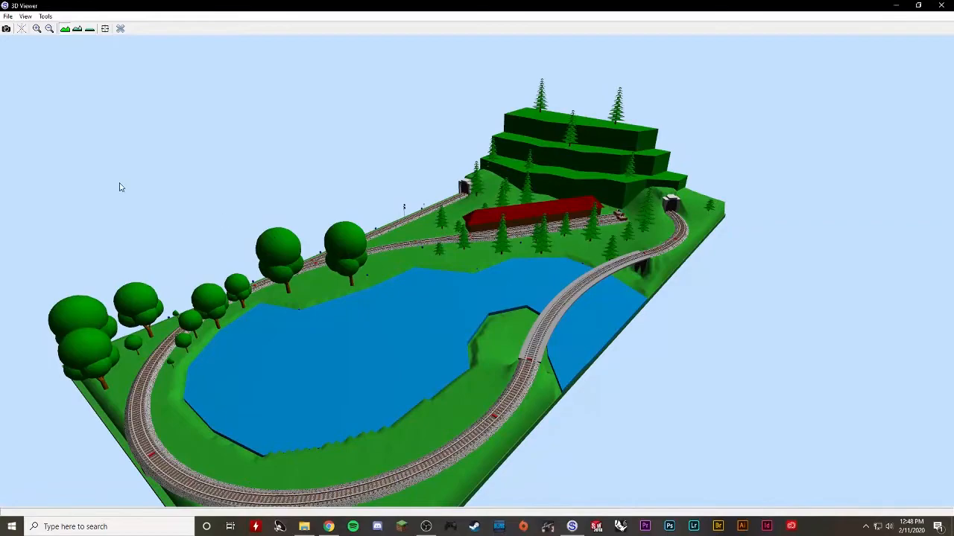
# - Open the bitmap snapshot save dialog for the 3D view and dismiss it without saving
pyautogui.click(22, 28)
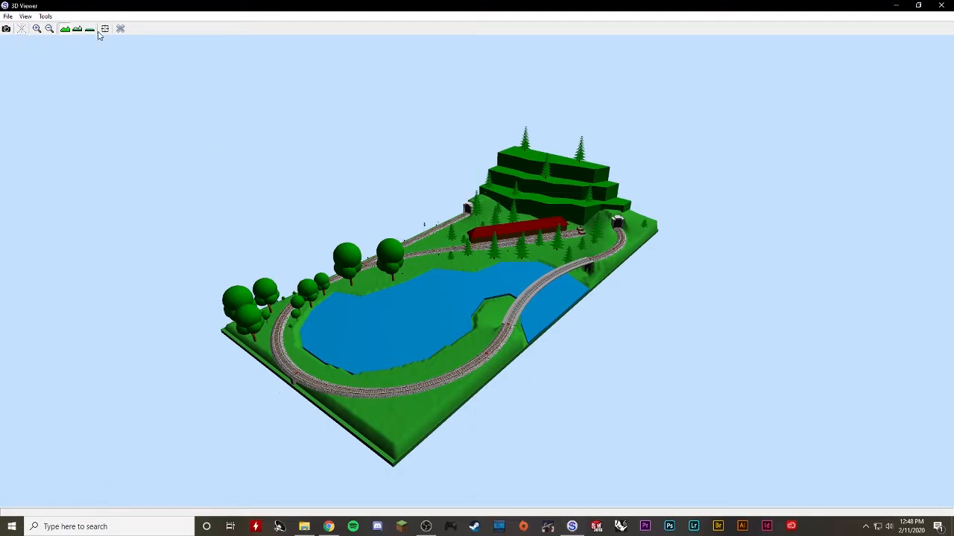
pyautogui.click(7, 29)
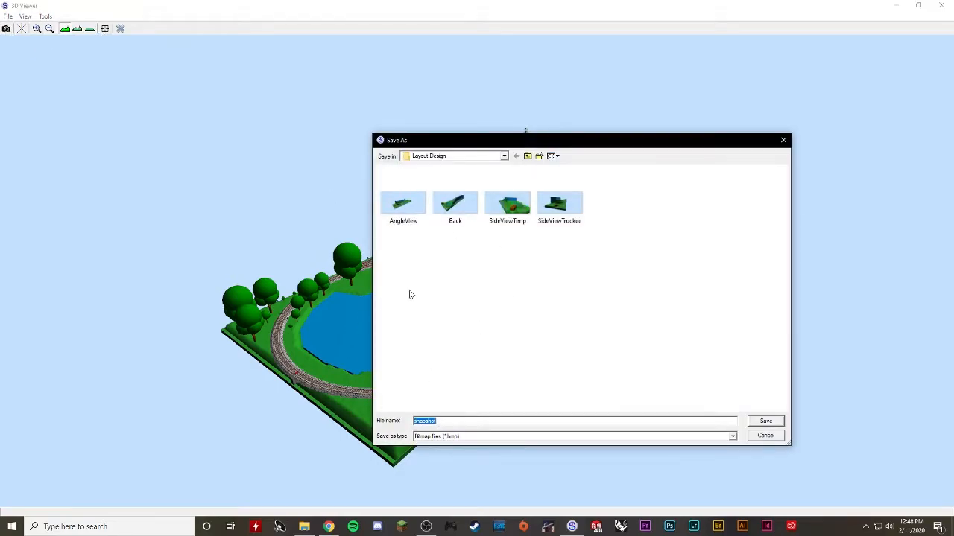
pyautogui.click(766, 436)
# - View the finished layout in 3D from the lake and bridge side at closer range
pyautogui.moveTo(527, 362); pyautogui.dragTo(514, 375)
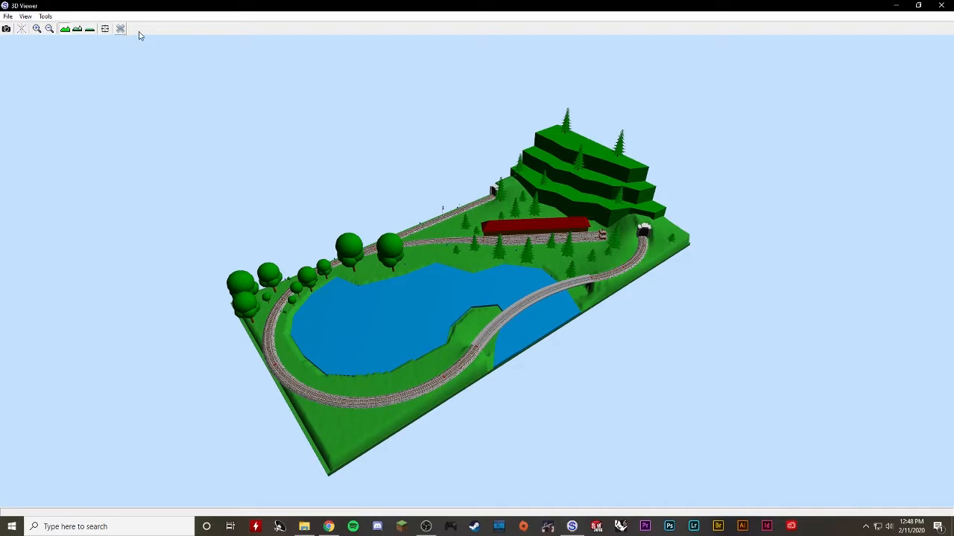
pyautogui.scroll(3, 457, 276)
pyautogui.moveTo(463, 363); pyautogui.dragTo(462, 356)
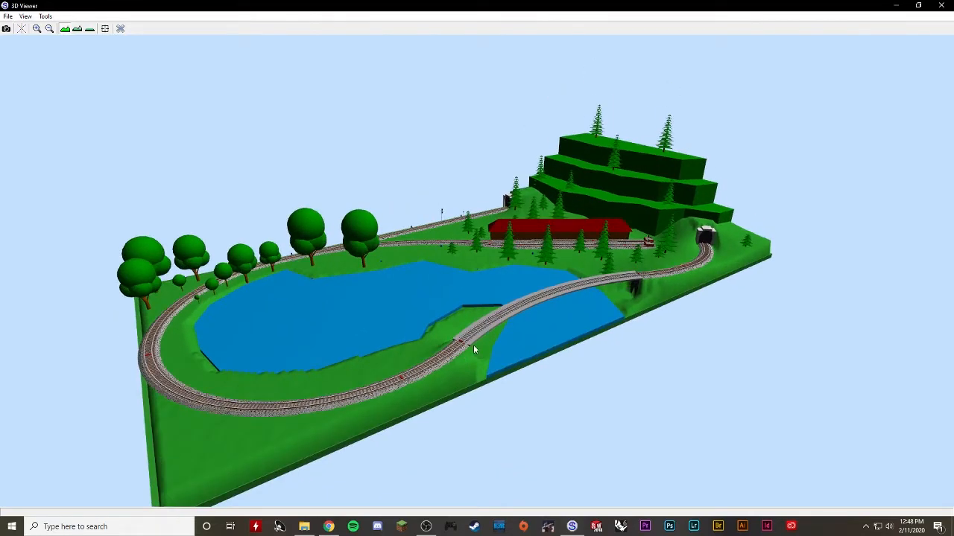